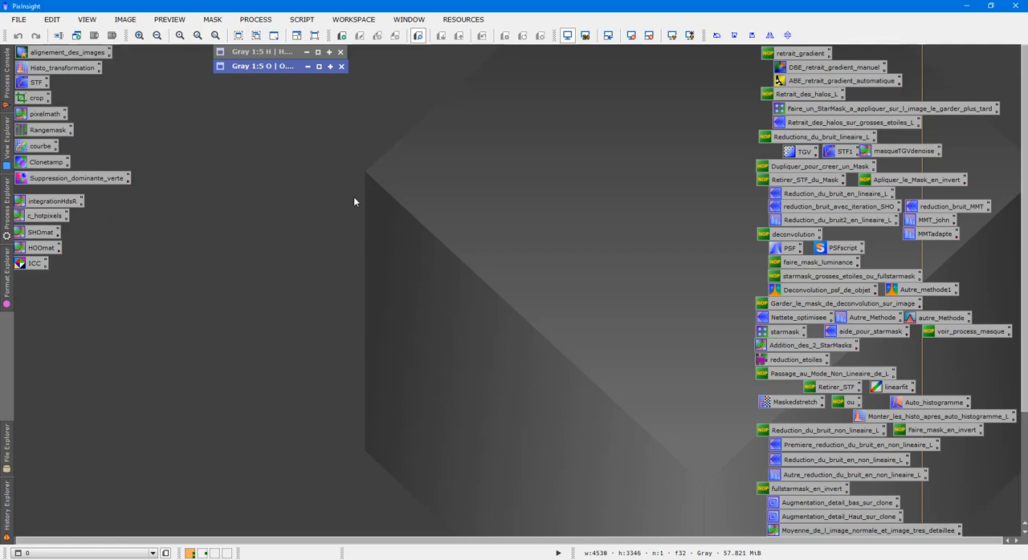
- Expand the O and H images from their collapsed title bars and place them side by side
double_click(284, 69)
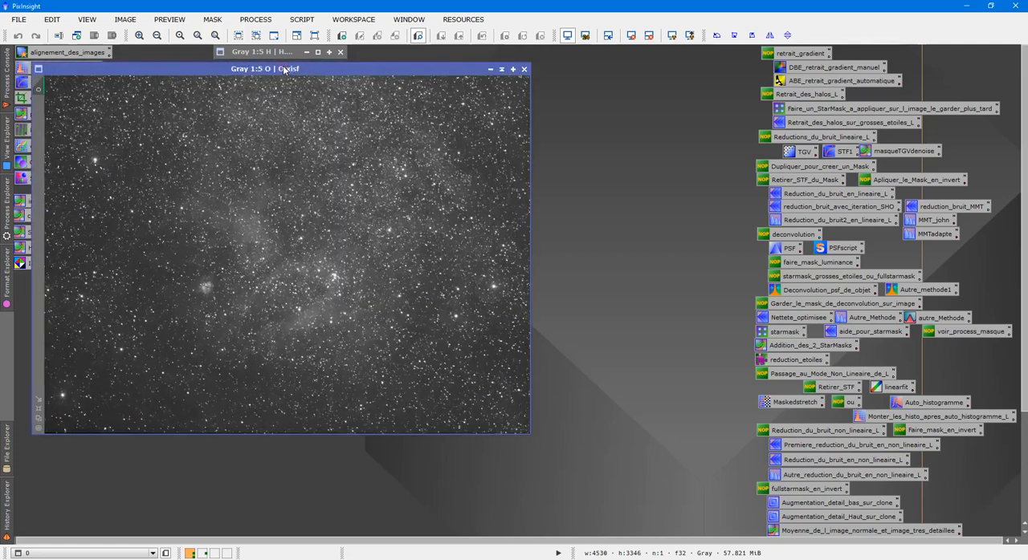
double_click(286, 53)
drag(286, 53, 739, 73)
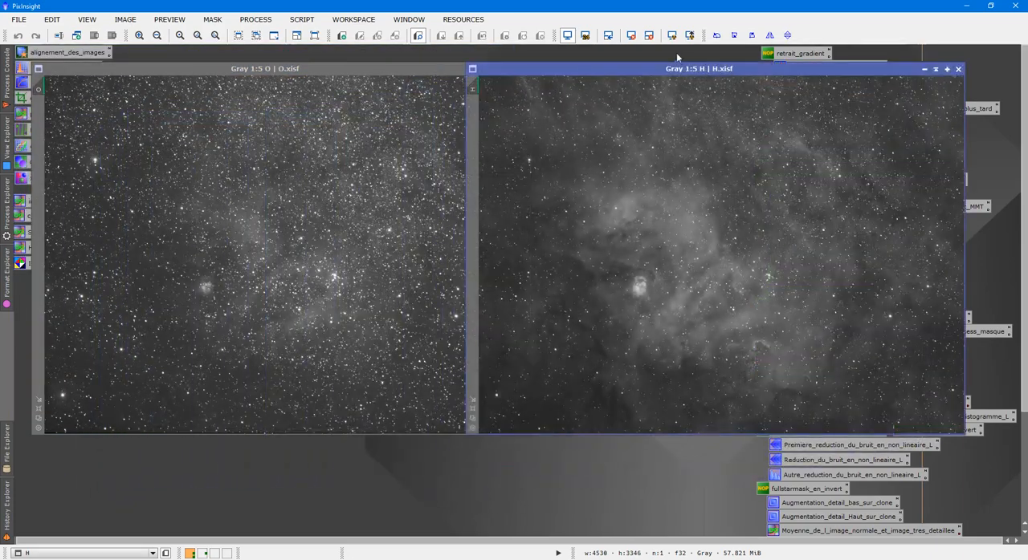
- Turn the screen stretch off and back on for the H and O images to examine their linear data
click(642, 37)
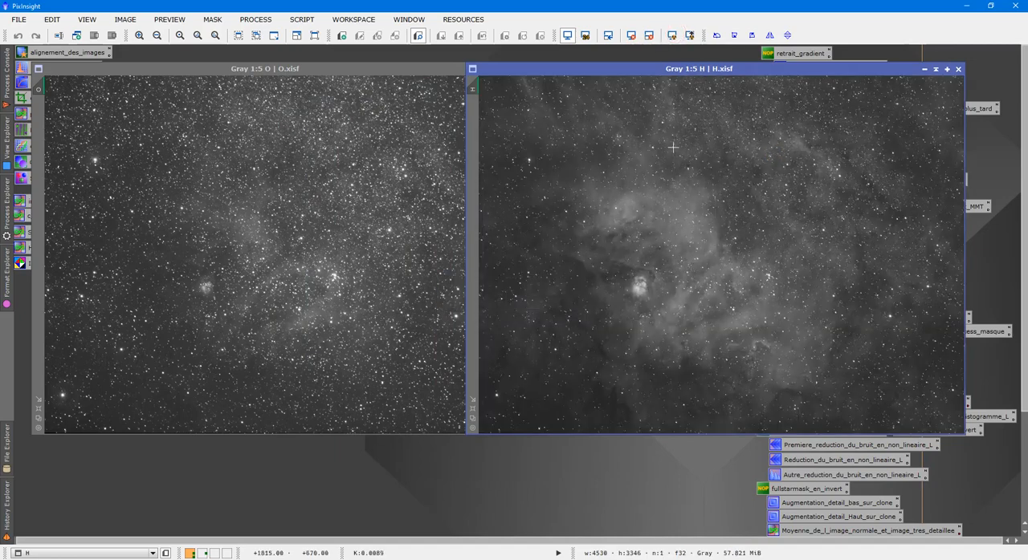
click(260, 187)
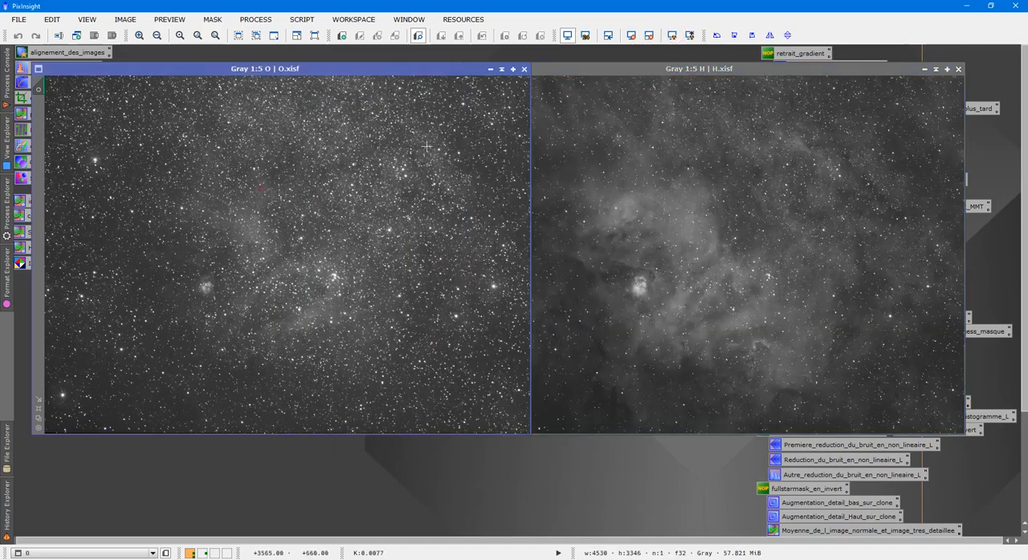
click(631, 35)
click(671, 36)
- Overlap the H and O images to free the process icons, and set separate PixelMath expressions: R = H, G = O, B = O
drag(726, 68, 442, 97)
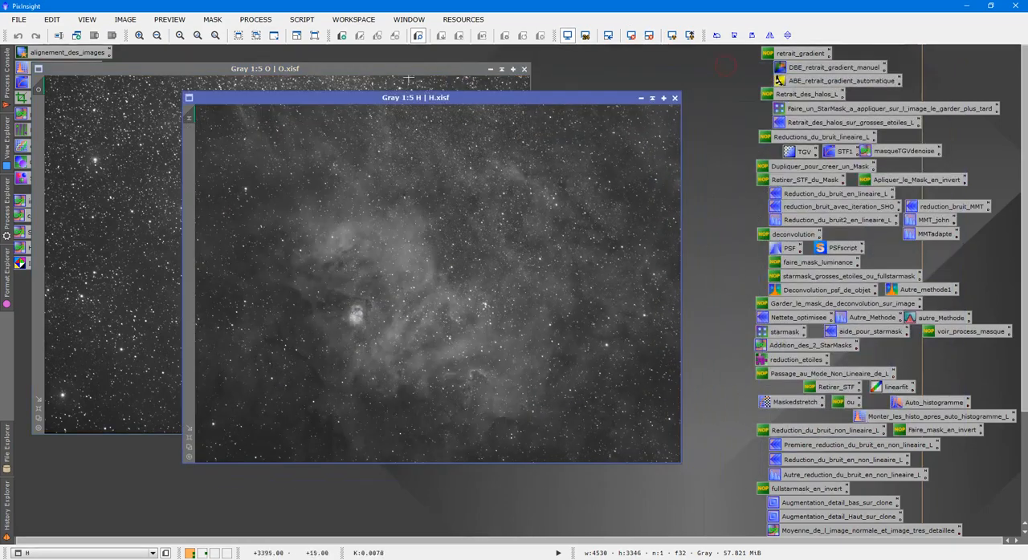
drag(400, 67, 575, 133)
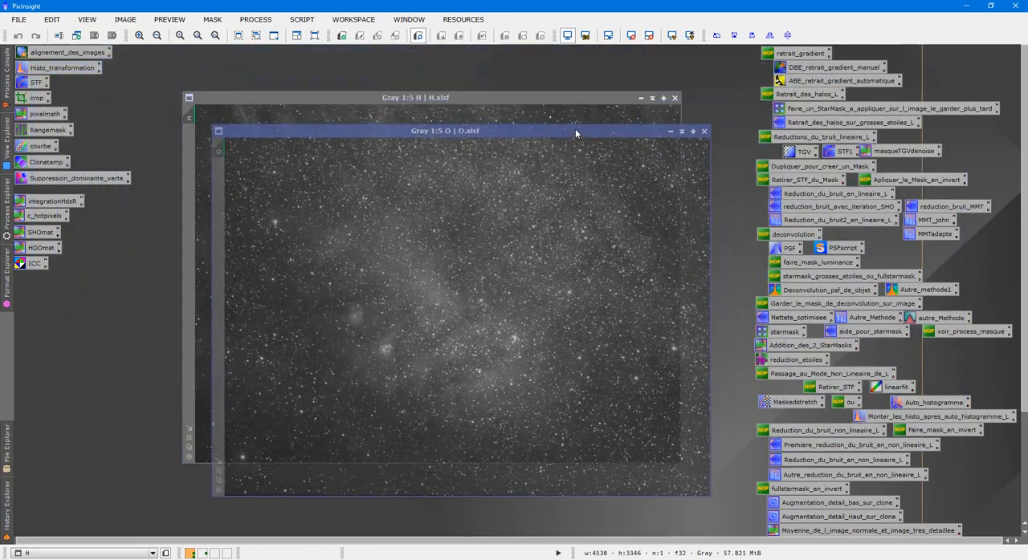
double_click(42, 114)
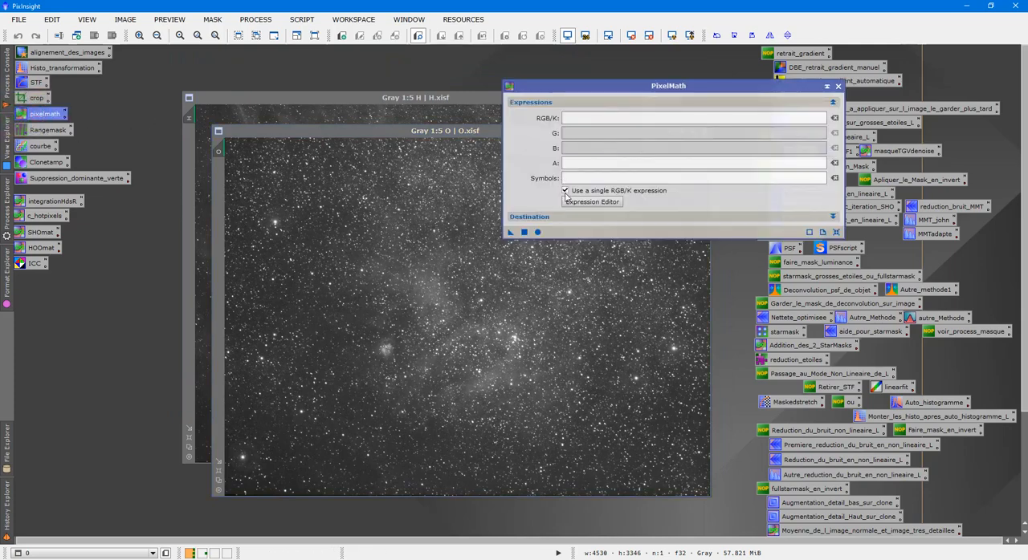
click(565, 192)
click(599, 119)
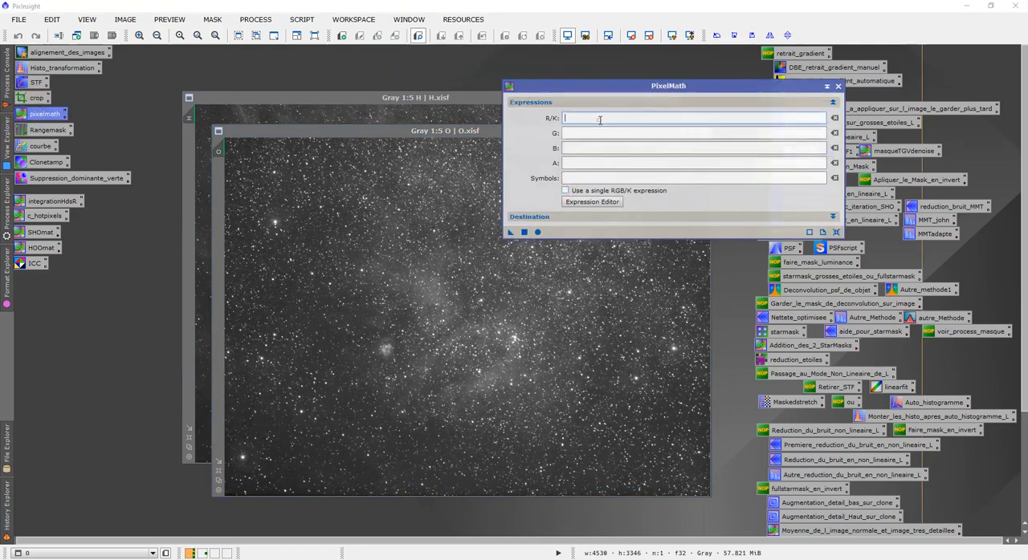
text(H)
click(648, 133)
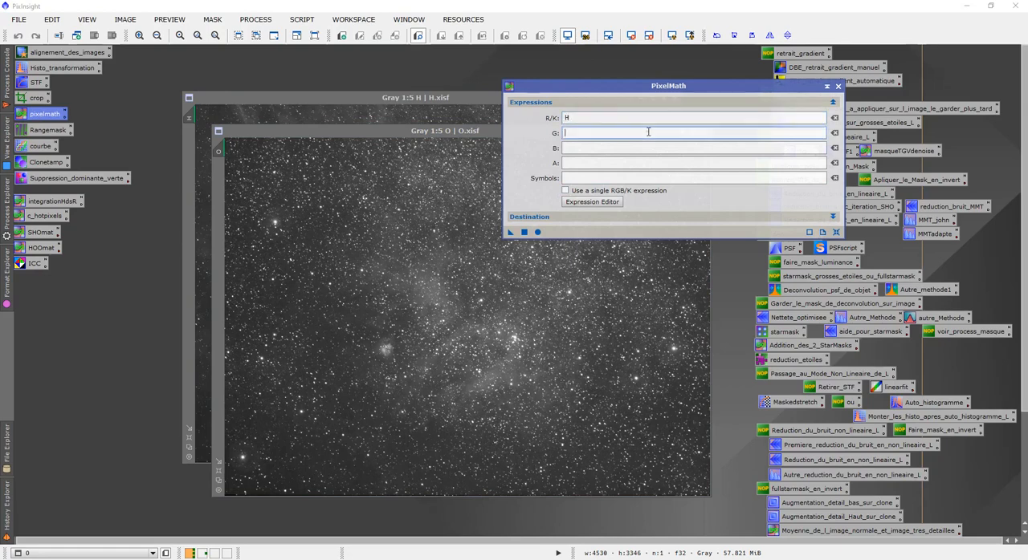
text(O)
click(633, 147)
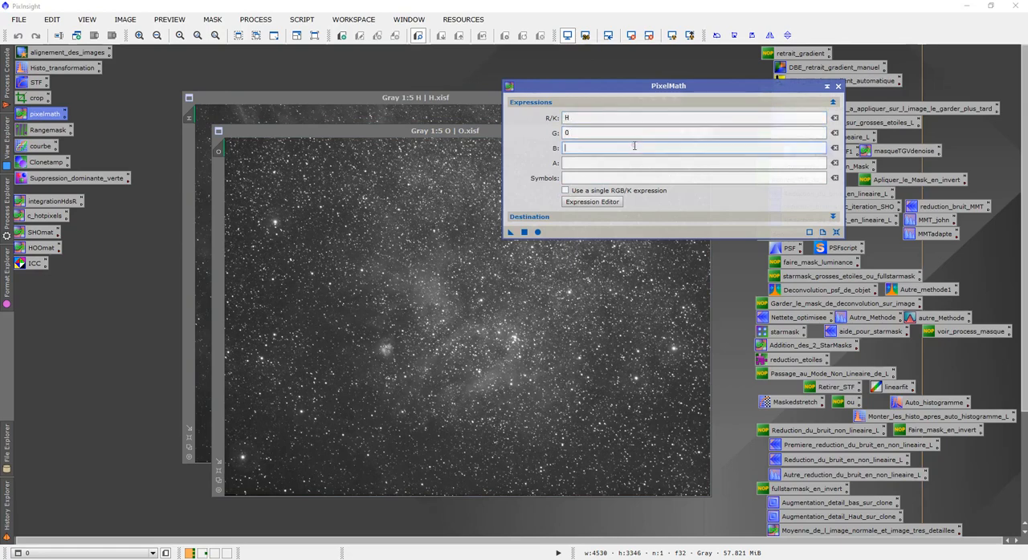
text(O)
- Set the PixelMath output color space to RGB Color and generate the combined image, closing PixelMath when done
click(641, 217)
click(592, 354)
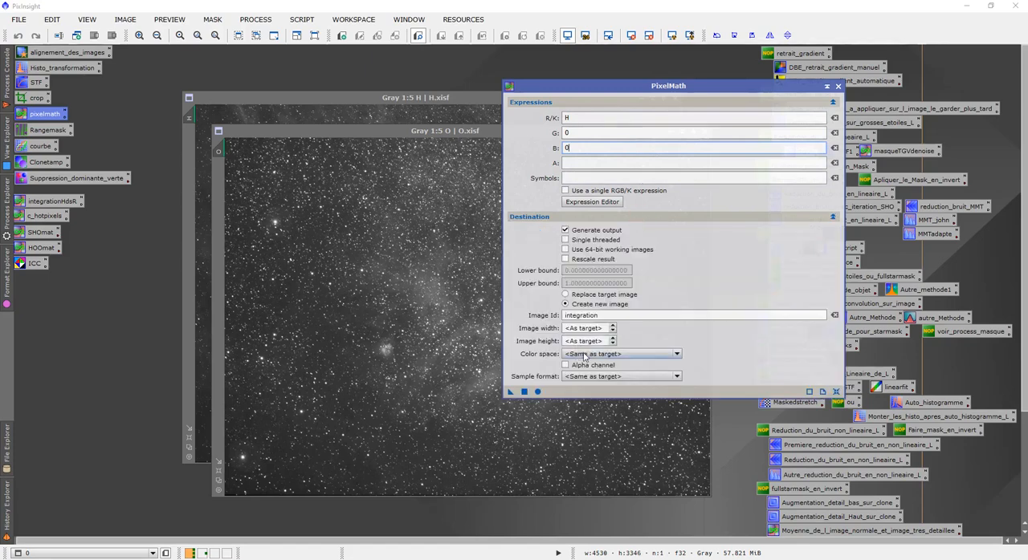
click(583, 372)
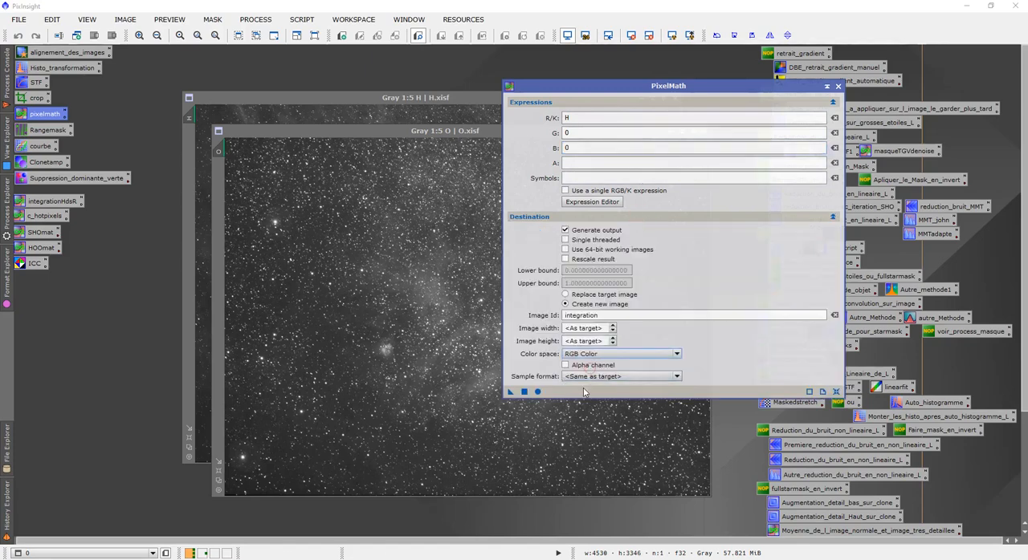
click(524, 392)
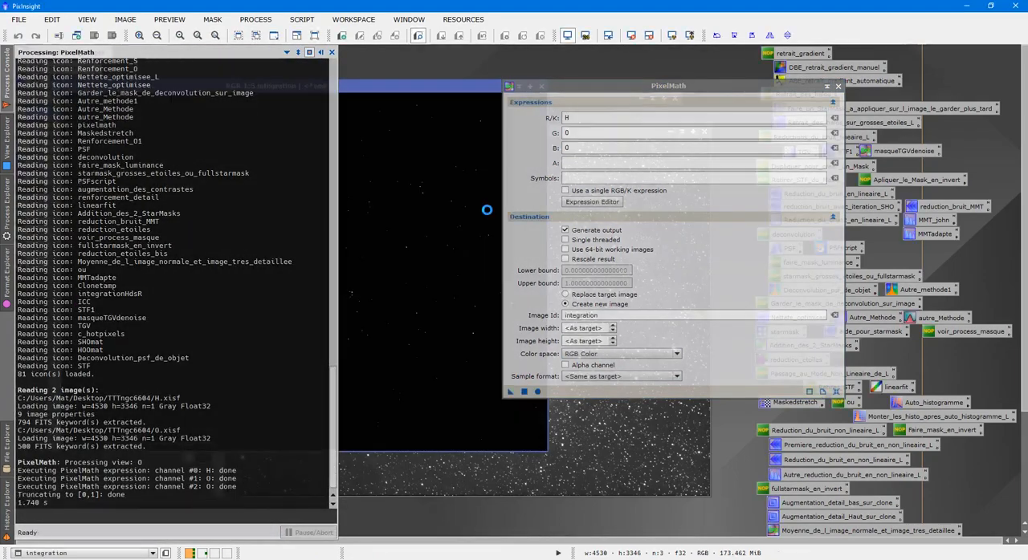
click(839, 86)
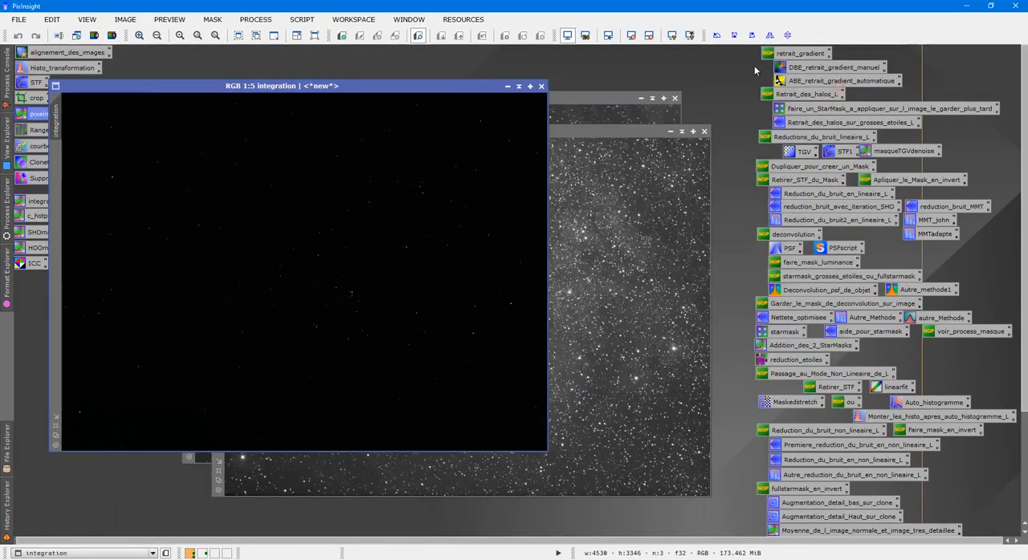
- Close the H and O source images and auto-stretch the display of the combined RGB image
click(674, 98)
click(704, 132)
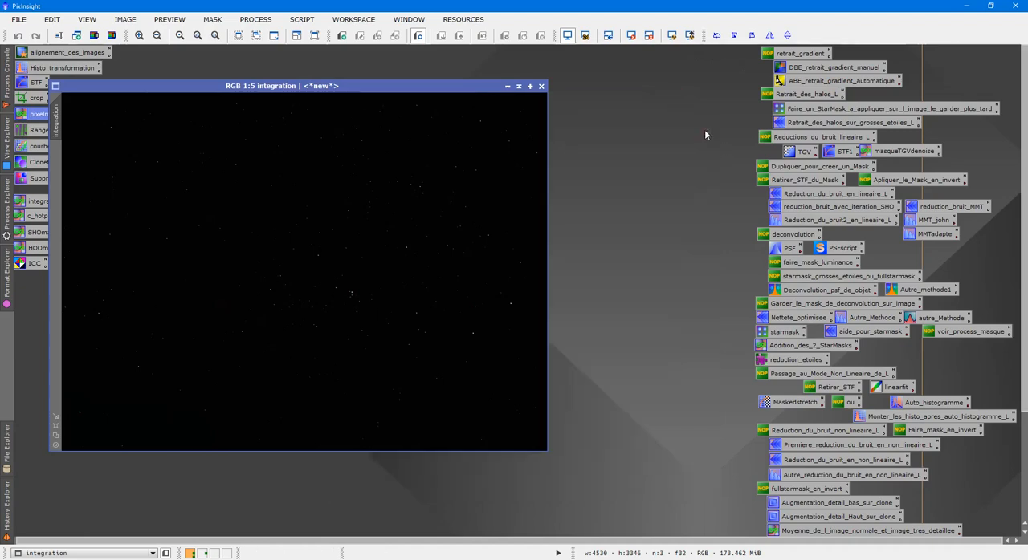
click(672, 36)
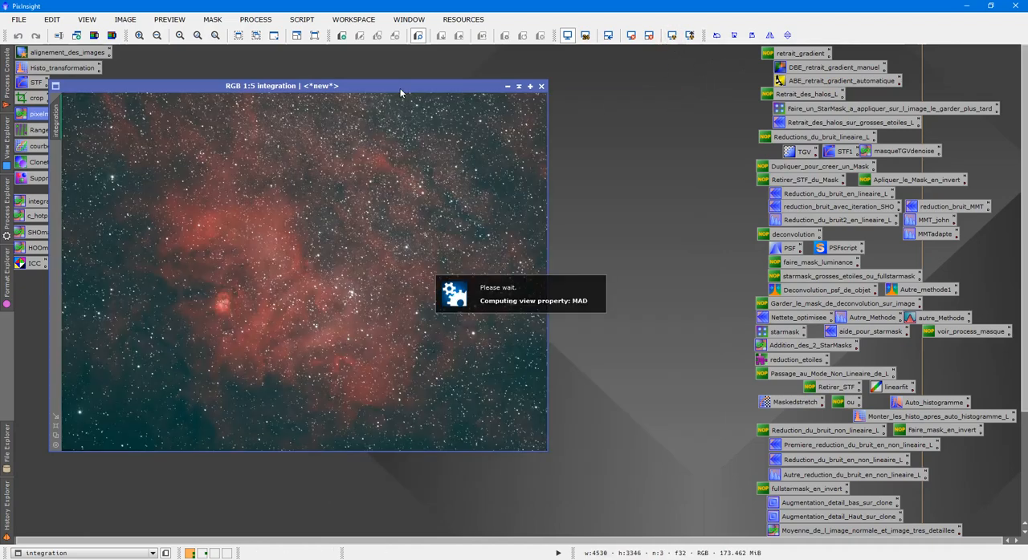
drag(400, 90, 528, 72)
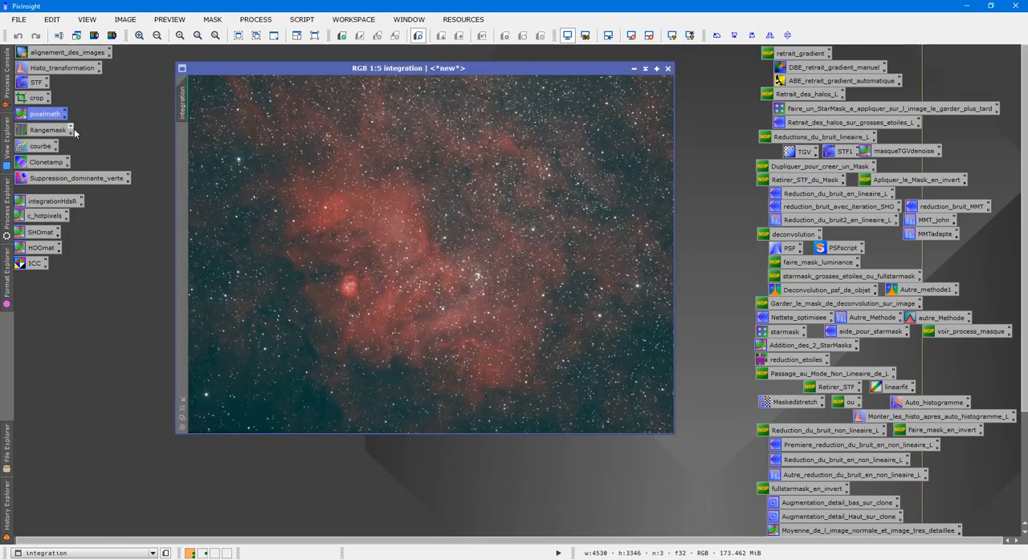
- Recompute the combined image's auto-stretch with ScreenTransferFunction and check the stars at 1:1
double_click(40, 84)
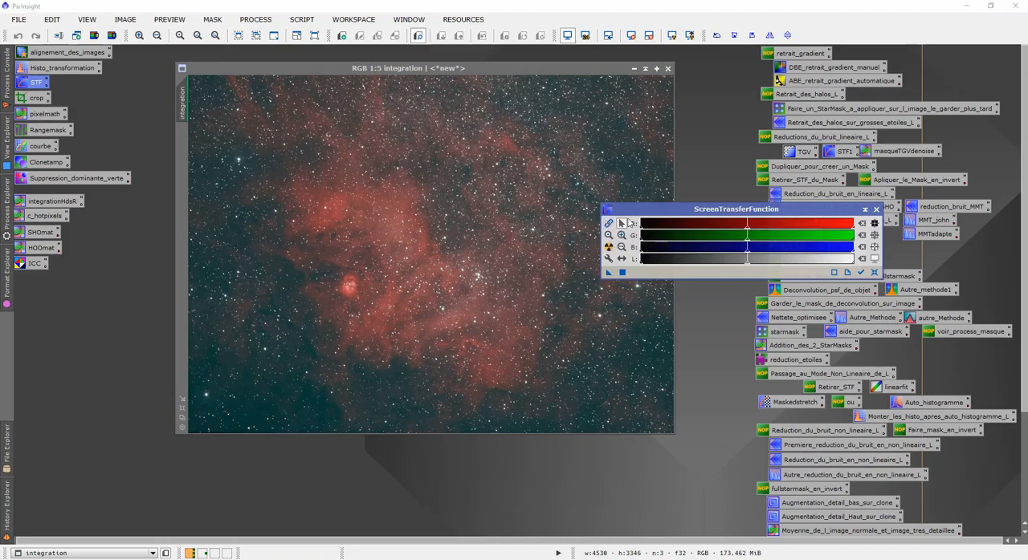
drag(643, 209, 771, 76)
click(738, 114)
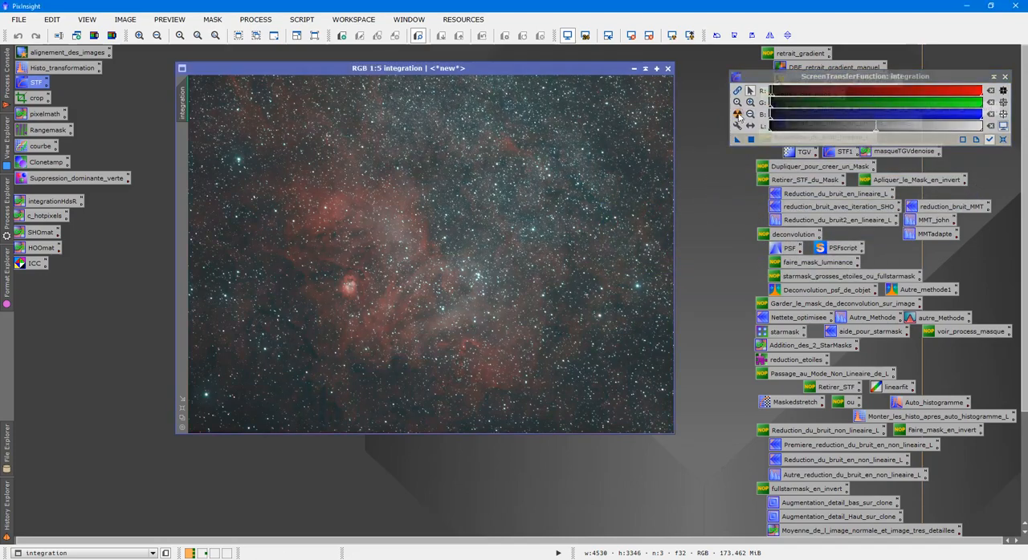
scroll(490, 194, down, 5)
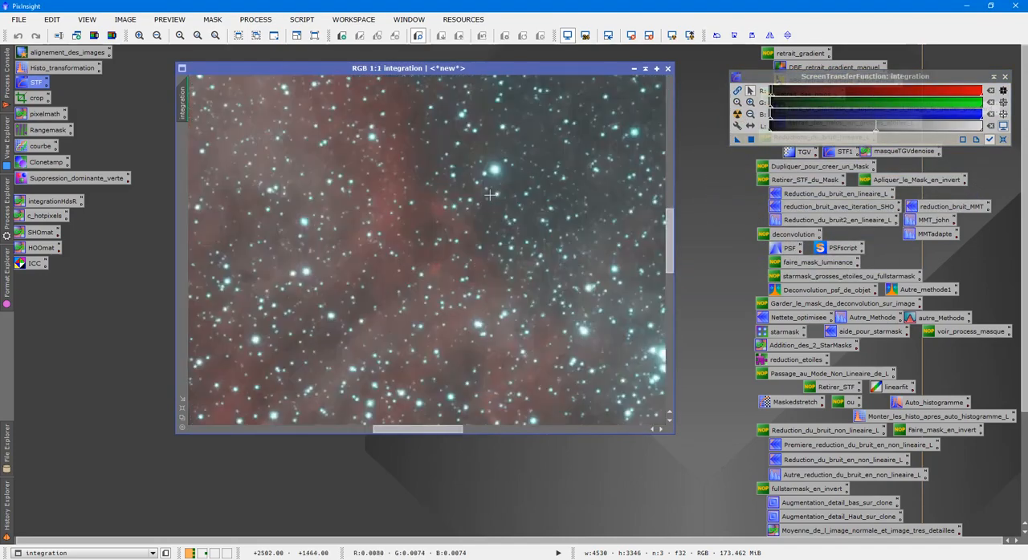
scroll(491, 195, up, 5)
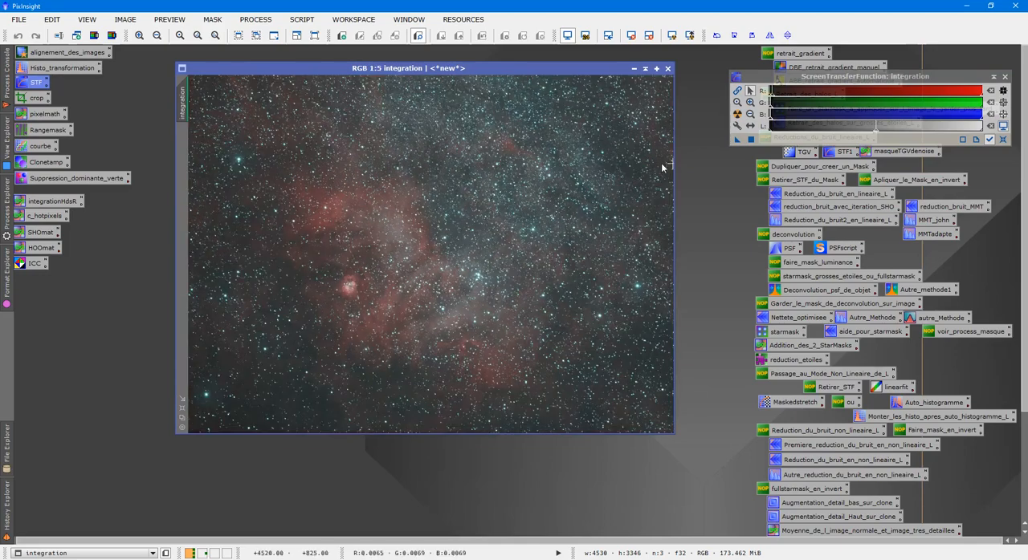
- Apply the screen stretch permanently to the combined image through HistogramTransformation, and remove the temporary display stretch
double_click(64, 69)
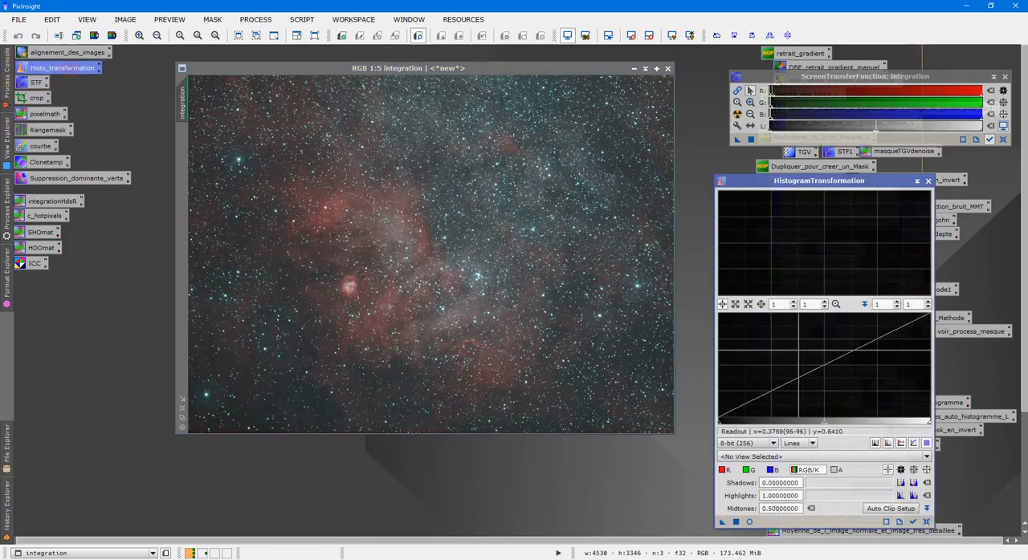
click(739, 141)
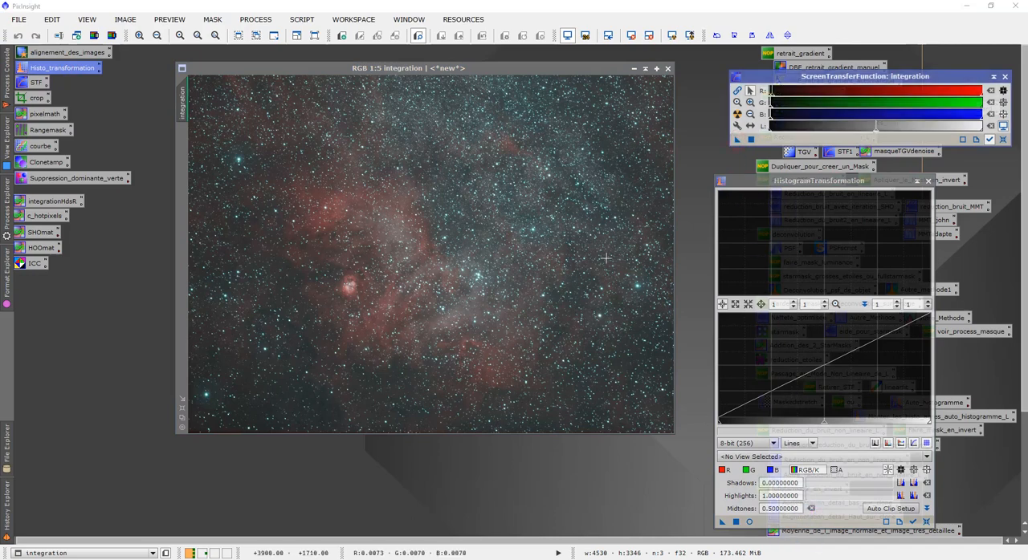
click(632, 37)
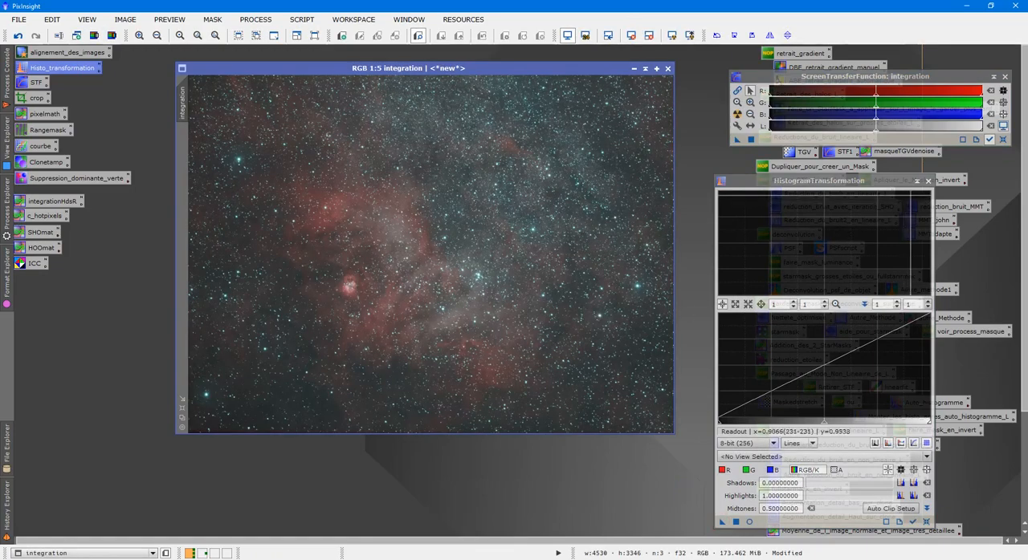
click(928, 181)
click(1005, 76)
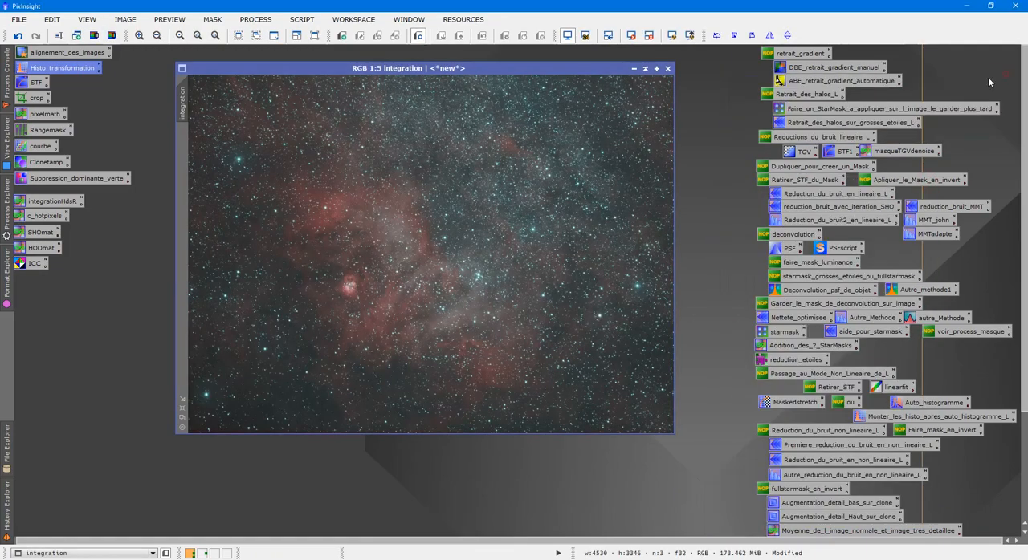
- Remove the green cast from the combined image with SCNR, using Average Neutral protection and an amount of 1.00
scroll(523, 219, up, 4)
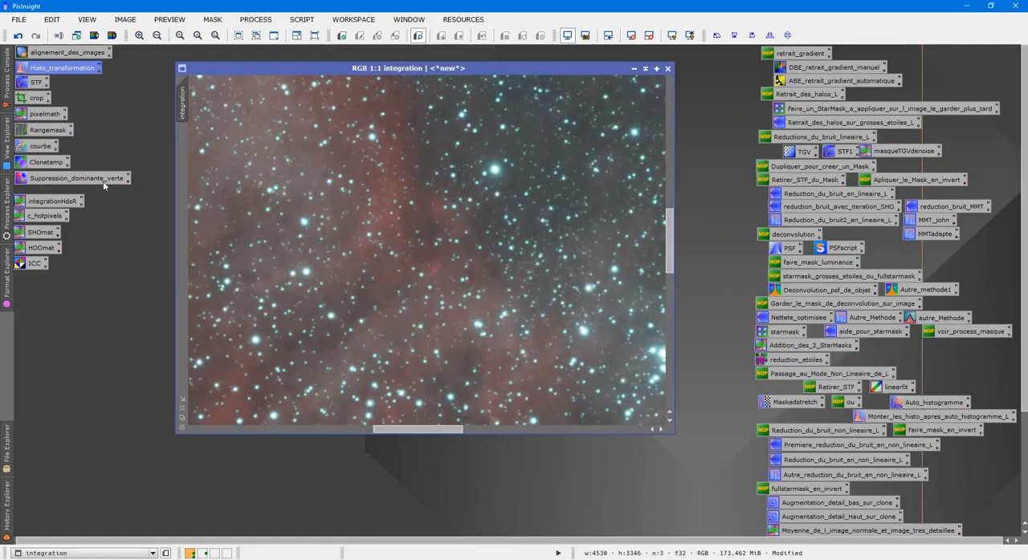
double_click(72, 178)
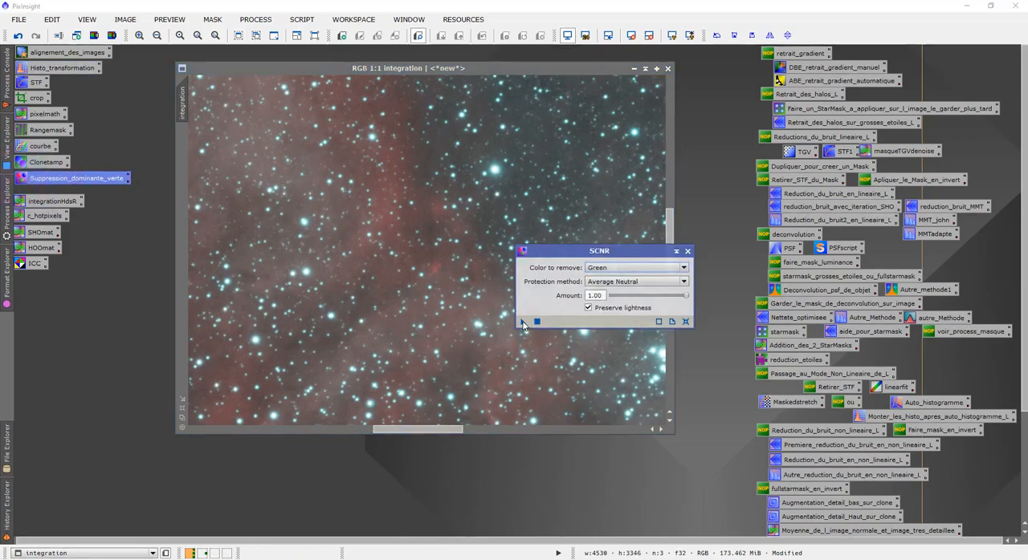
drag(524, 322, 392, 267)
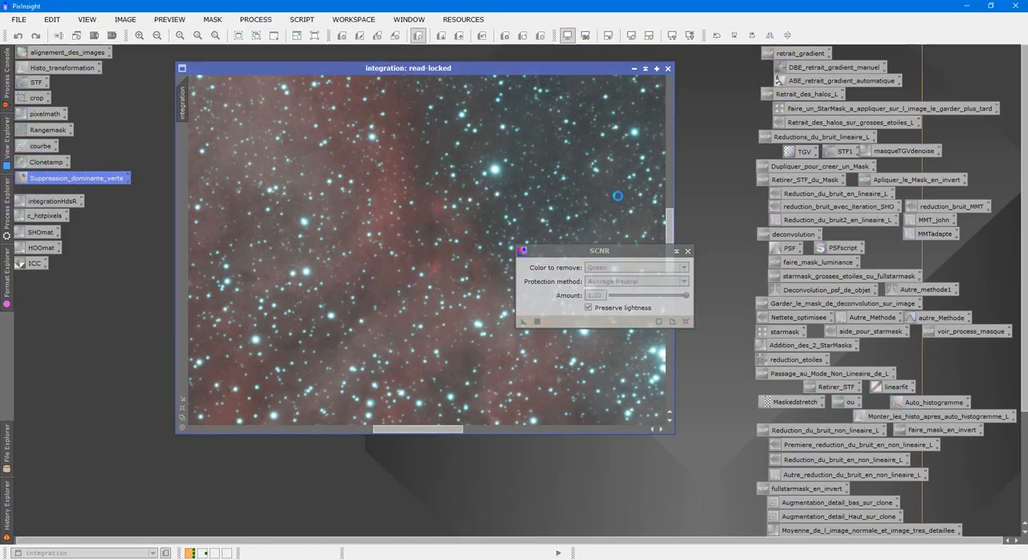
click(687, 251)
scroll(551, 207, down, 4)
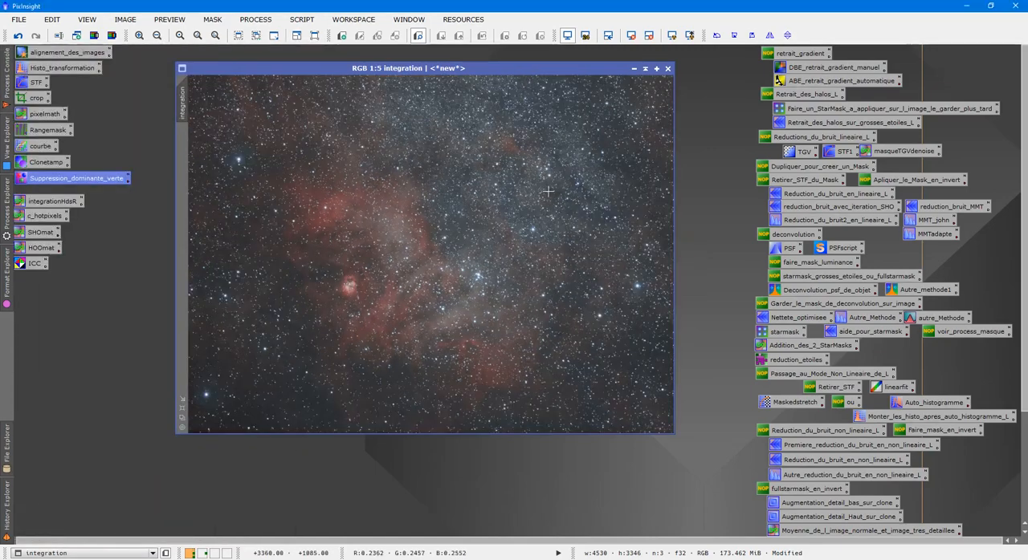
scroll(548, 191, up, 3)
scroll(548, 191, down, 1)
scroll(550, 185, down, 1)
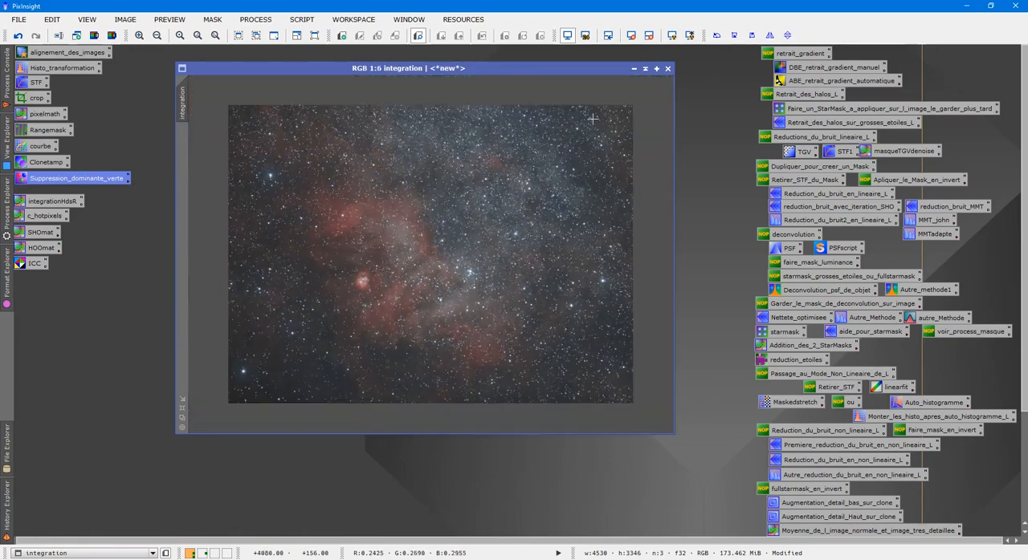
scroll(592, 119, down, 1)
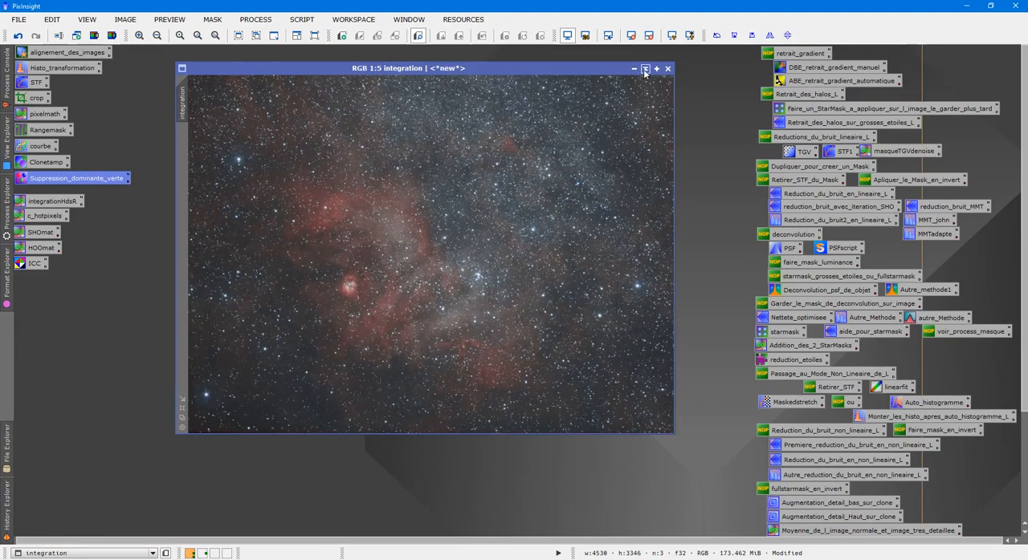
- Rename the combined image's identifier to HOOlineaire and minimize the image to a thumbnail on the workspace
click(644, 69)
double_click(433, 247)
right_click(453, 210)
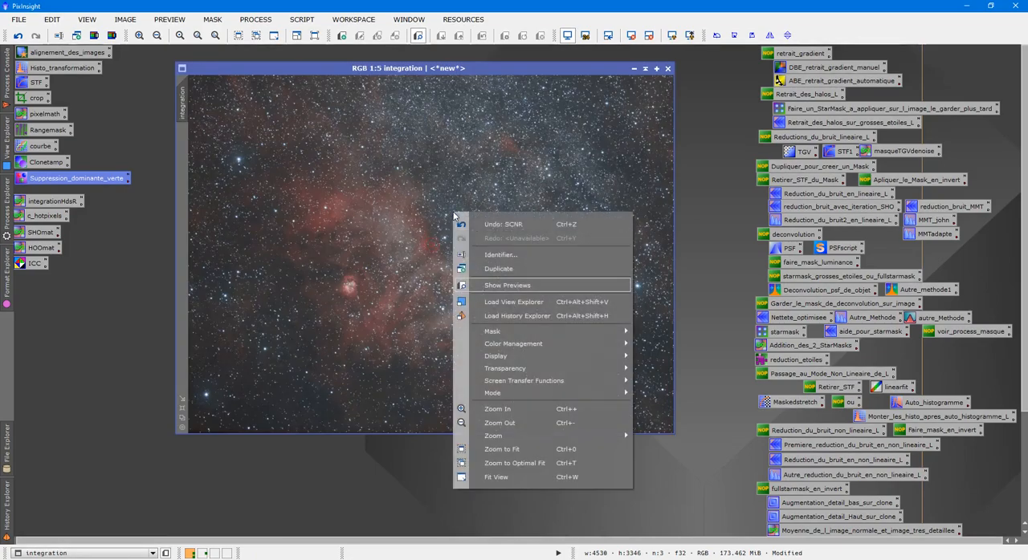
click(488, 255)
text(HOOlineaire)
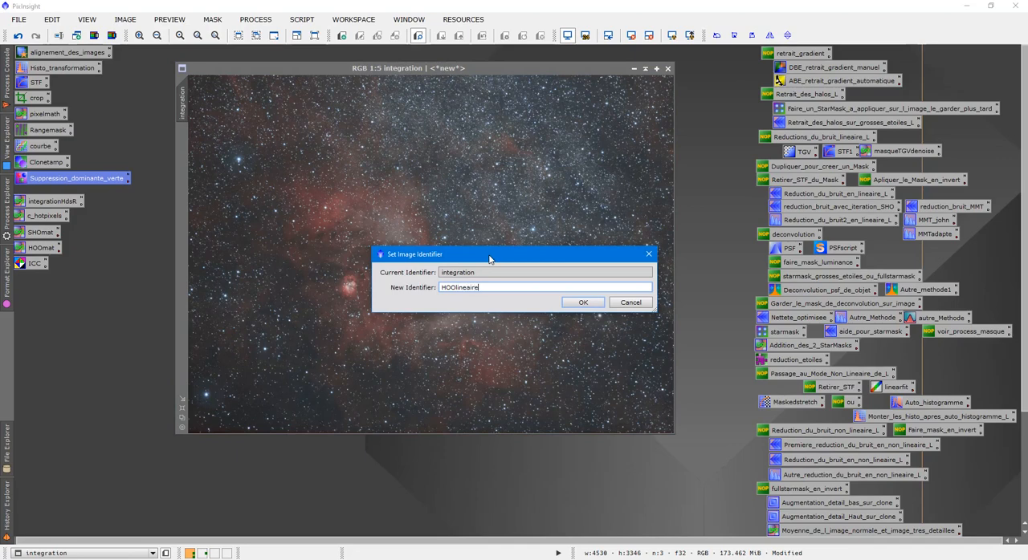
click(585, 303)
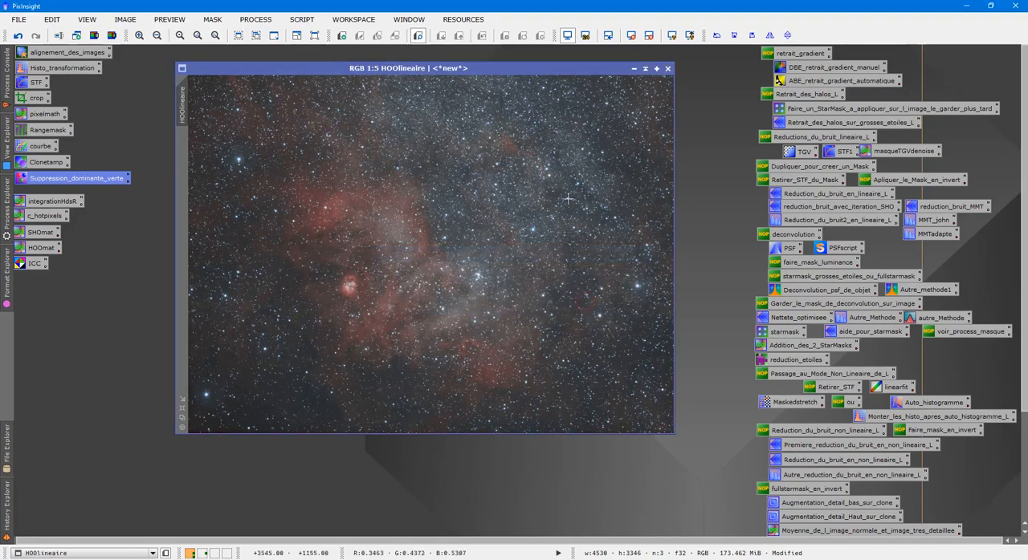
click(644, 69)
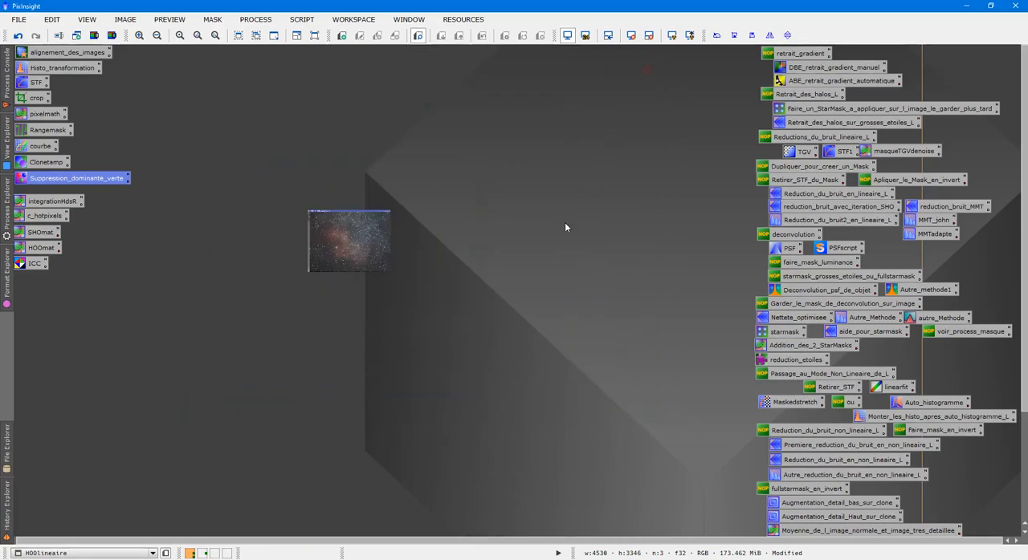
- Move the HOOlineaire thumbnail out of the way and open the H, O and Luminance images from the couleur folder
mouse_move(452, 247)
mouse_down()
mouse_move(544, 177)
mouse_move(668, 53)
mouse_up()
key(ctrl+o)
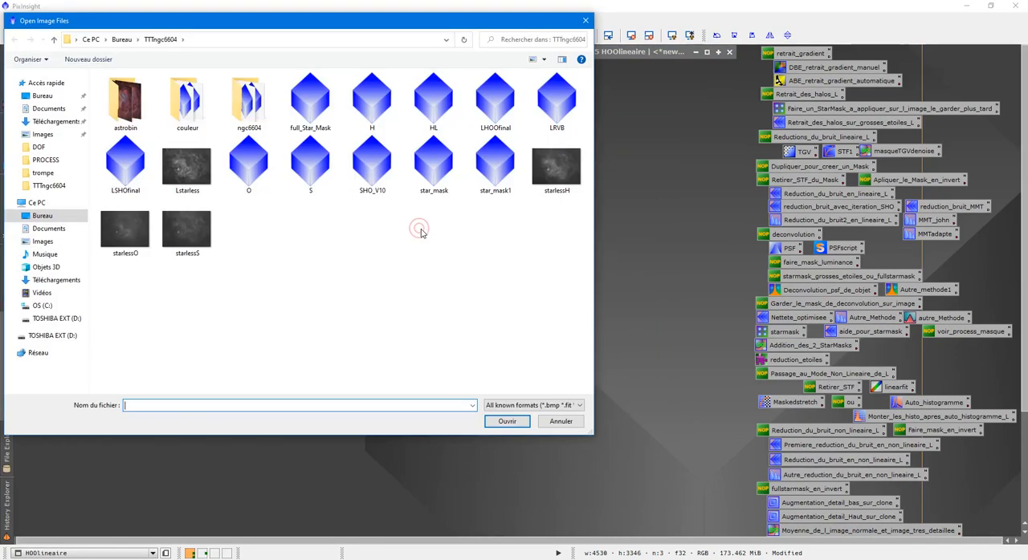
double_click(204, 115)
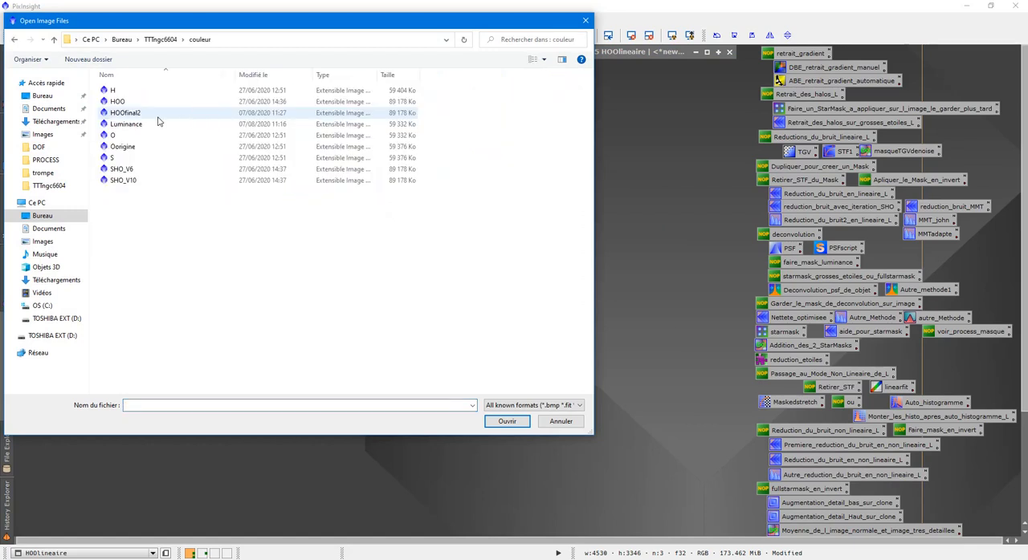
click(152, 90)
ctrl+click(130, 134)
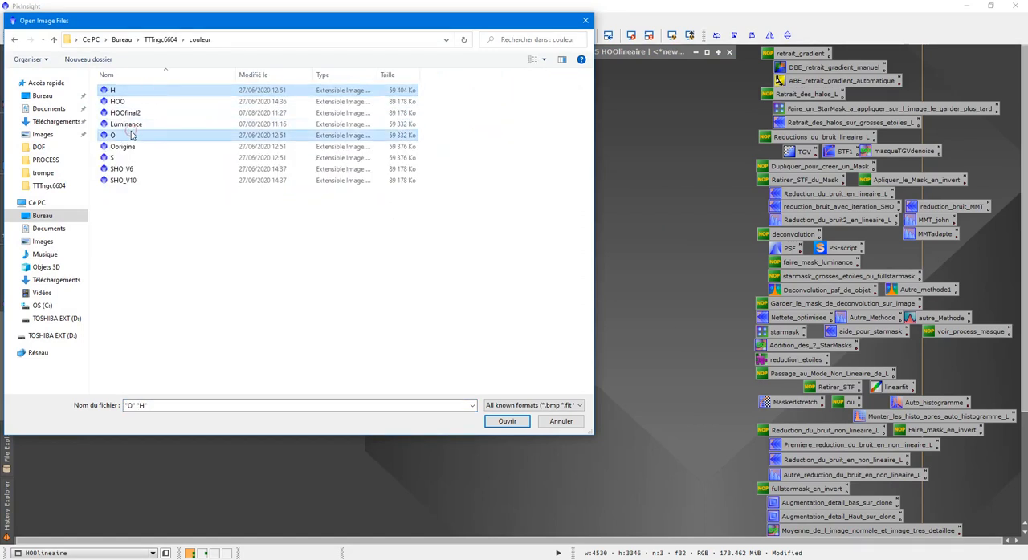
ctrl+click(128, 125)
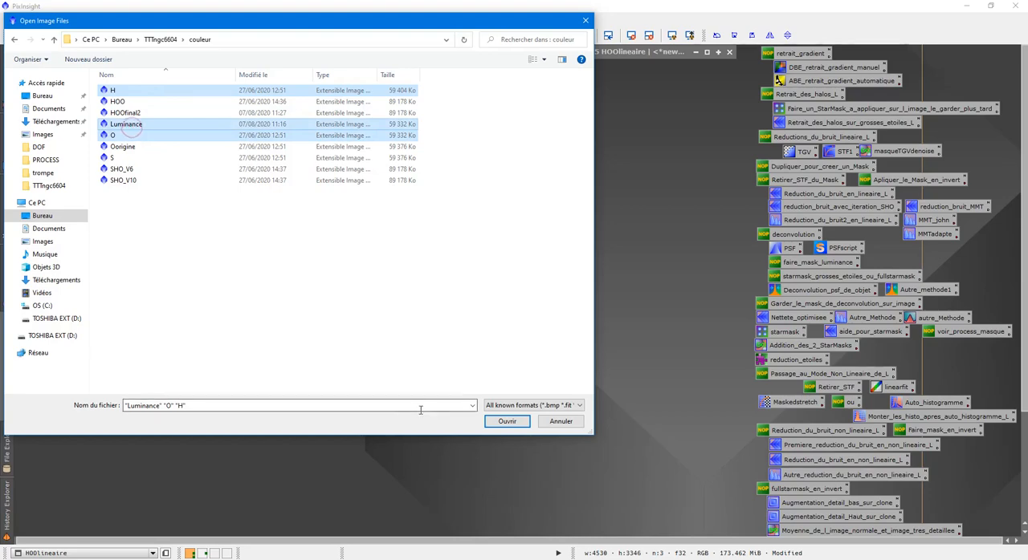
click(495, 422)
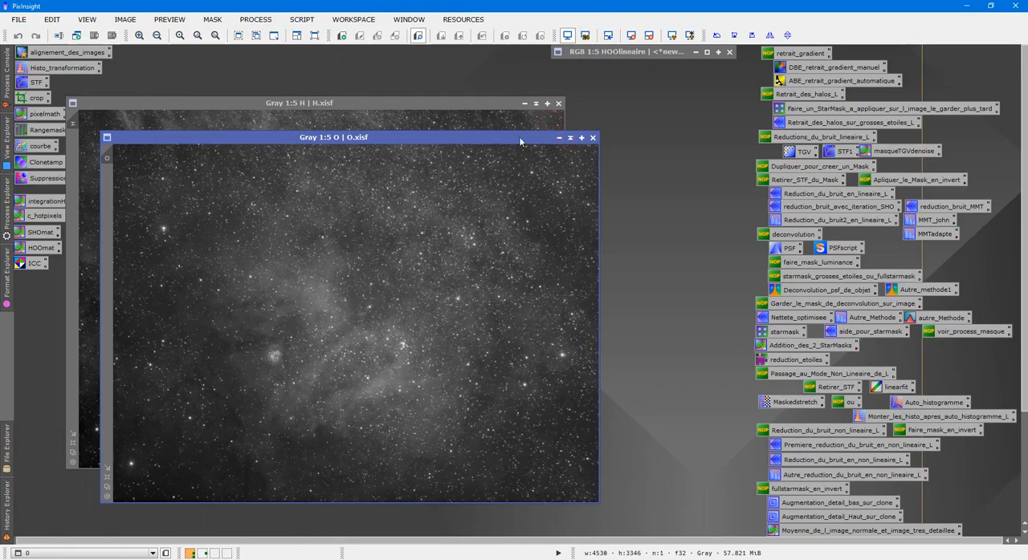
- Set the Luminance image aside and place the H and O images side by side for comparison
drag(373, 147, 719, 113)
drag(321, 303, 437, 55)
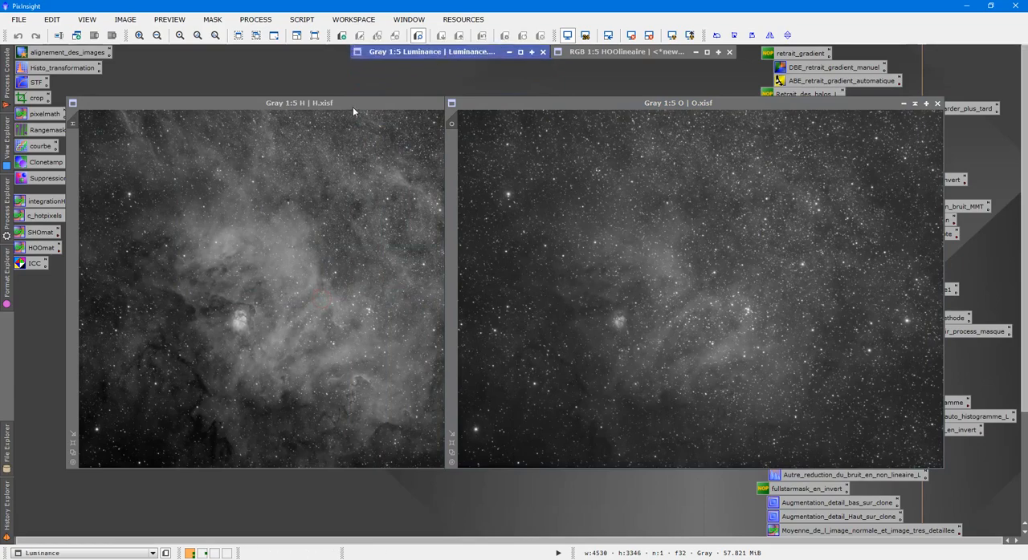
drag(352, 106, 326, 107)
drag(610, 101, 701, 99)
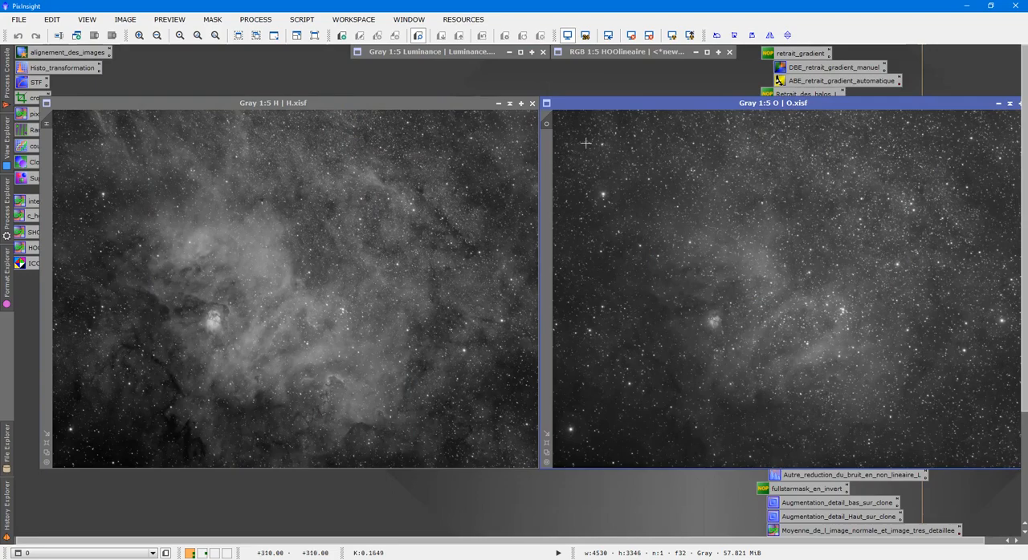
- Collapse the H and O images and park them beside the other collapsed images
click(510, 105)
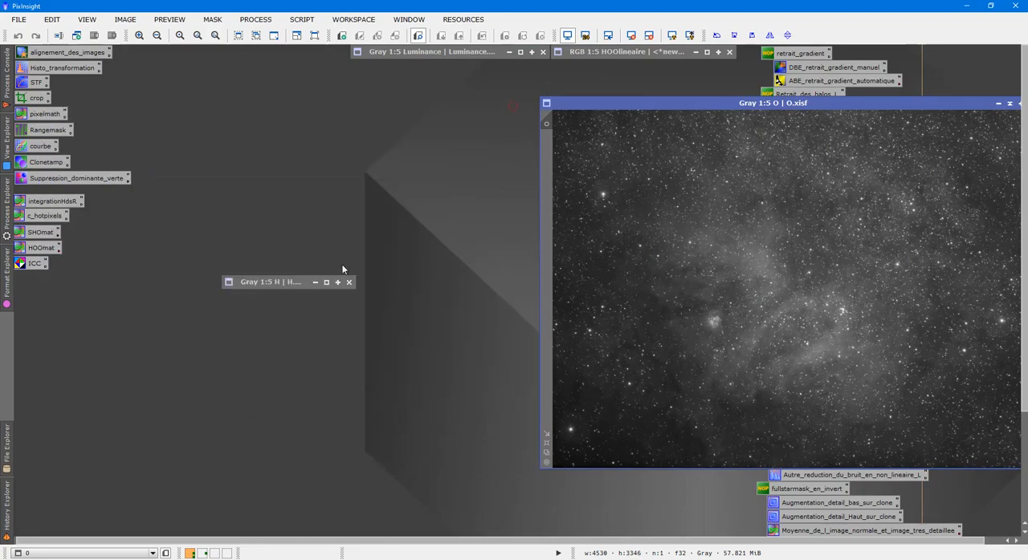
drag(289, 281, 255, 58)
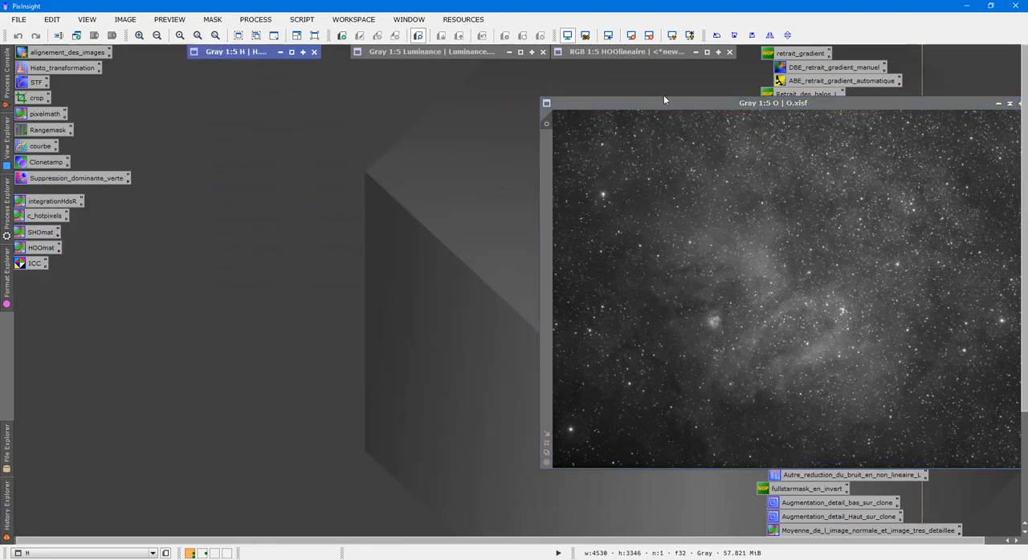
drag(681, 98, 448, 154)
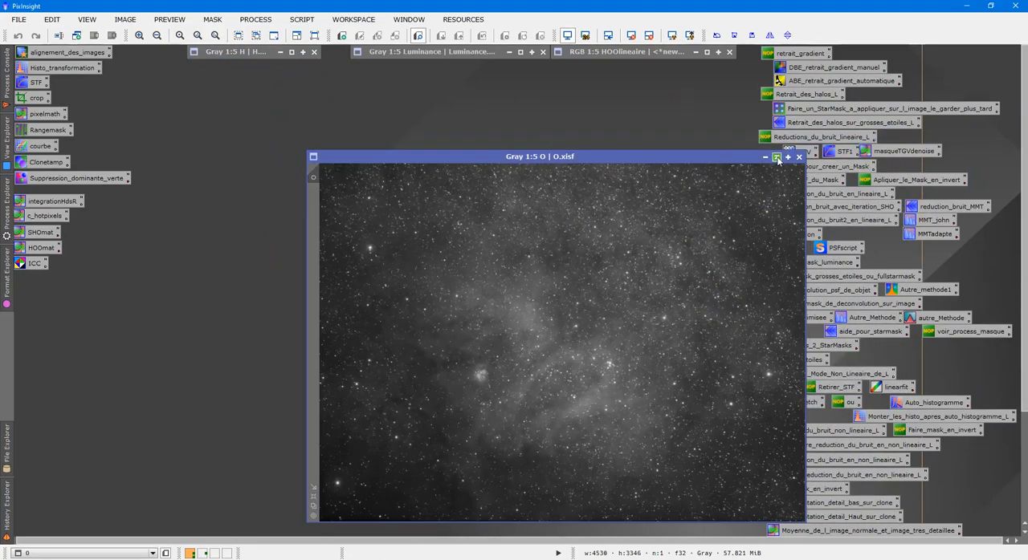
click(776, 157)
drag(500, 321, 221, 68)
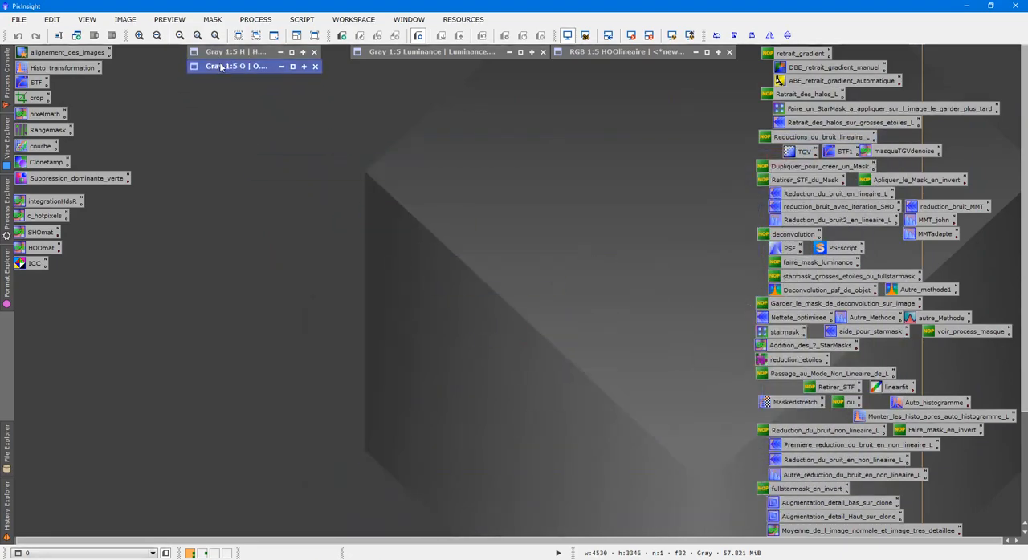
- Load the saved HOOmat PixelMath process and examine its full red-channel expression
double_click(47, 250)
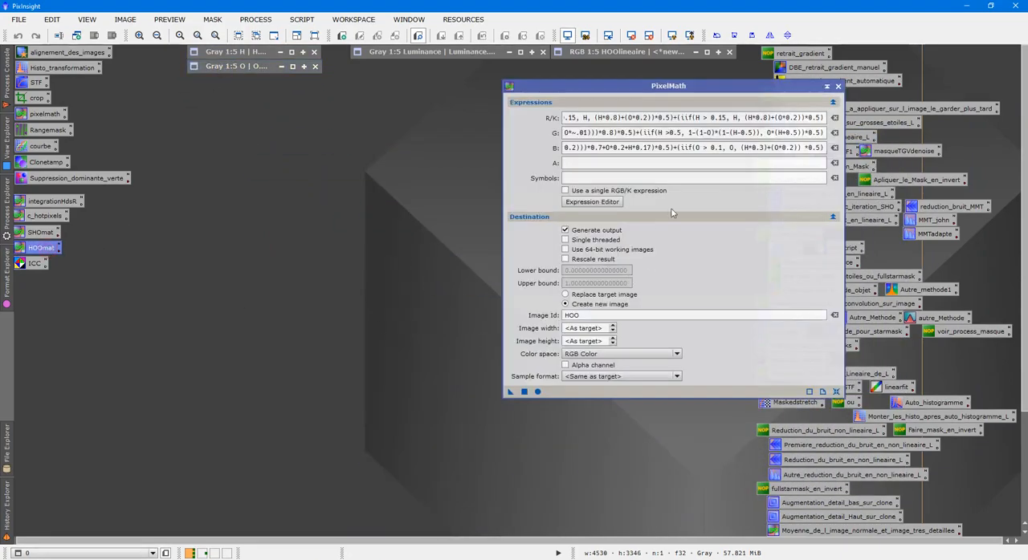
click(634, 117)
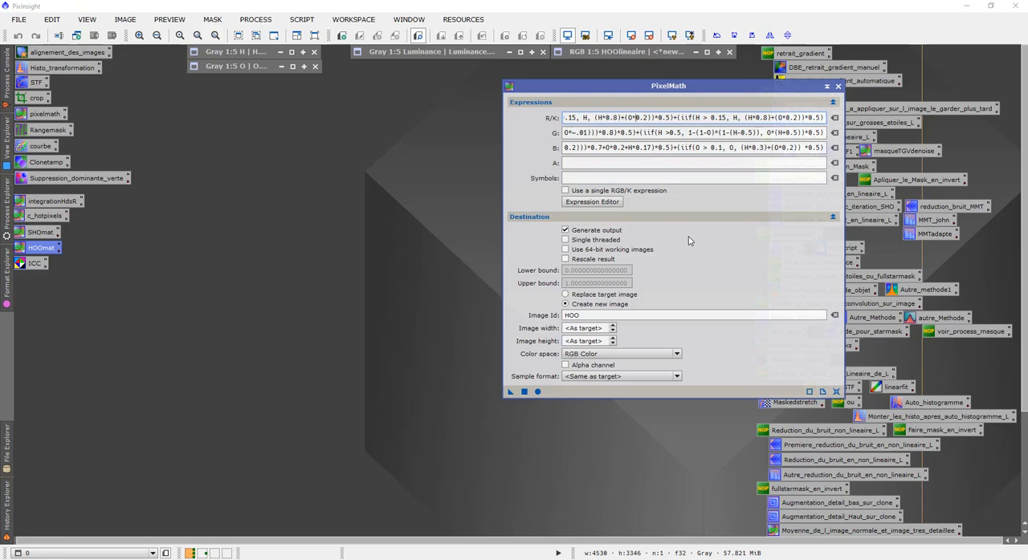
key(Home)
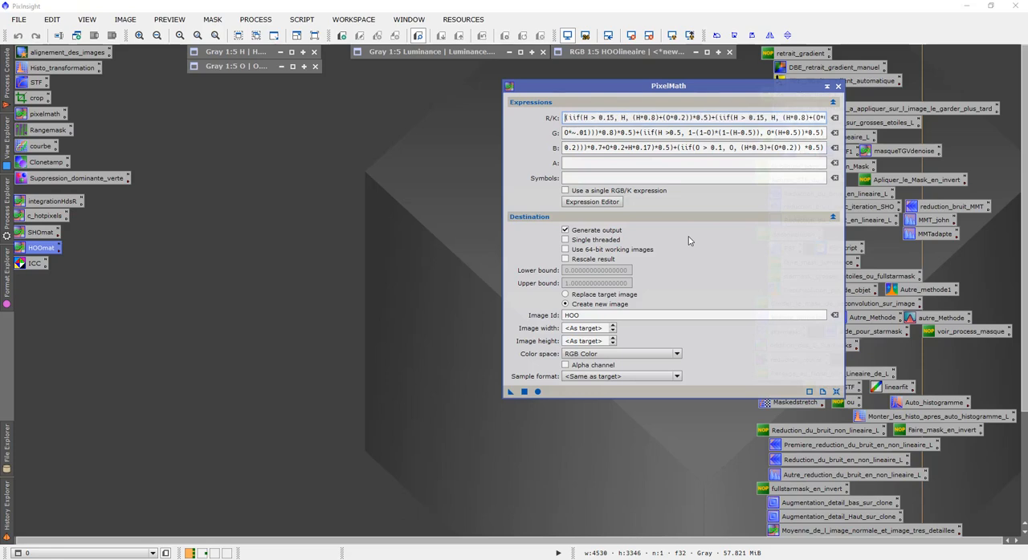
key(Right)
key(Right)
key(Right)
key(Right)
key(Right)
key(Right)
key(Right)
key(Right)
key(Right)
key(Right)
key(Right)
key(Right)
key(Right)
key(Right)
key(Right)
key(Right)
key(Right)
key(Right)
key(Right)
key(Right)
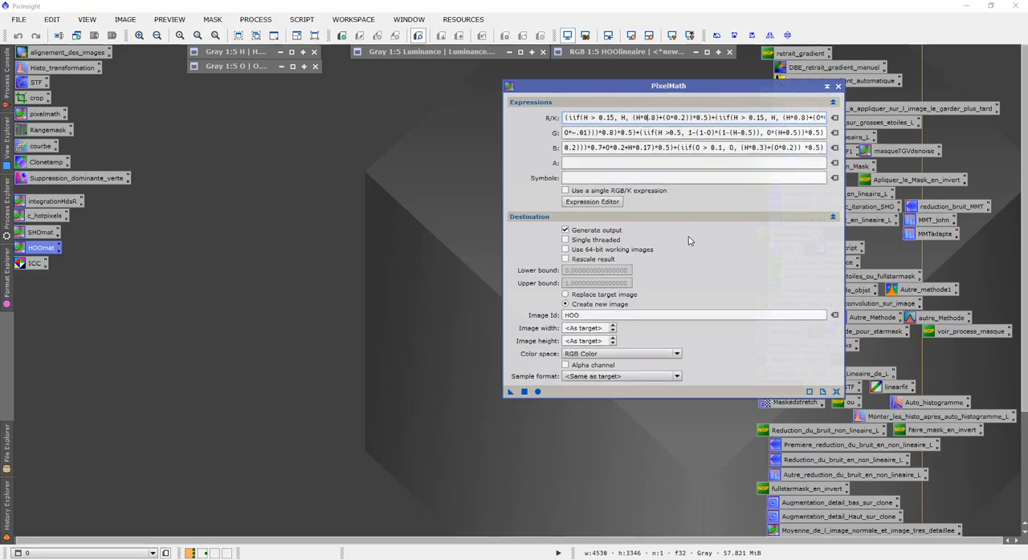
key(Right)
key(Right)
key(Right)
key(Right)
key(Right)
key(Right)
key(Right)
key(Right)
key(Right)
key(Right)
key(Right)
key(Right)
key(Right)
key(Right)
key(Right)
key(Right)
key(Right)
key(Right)
key(Right)
key(Right)
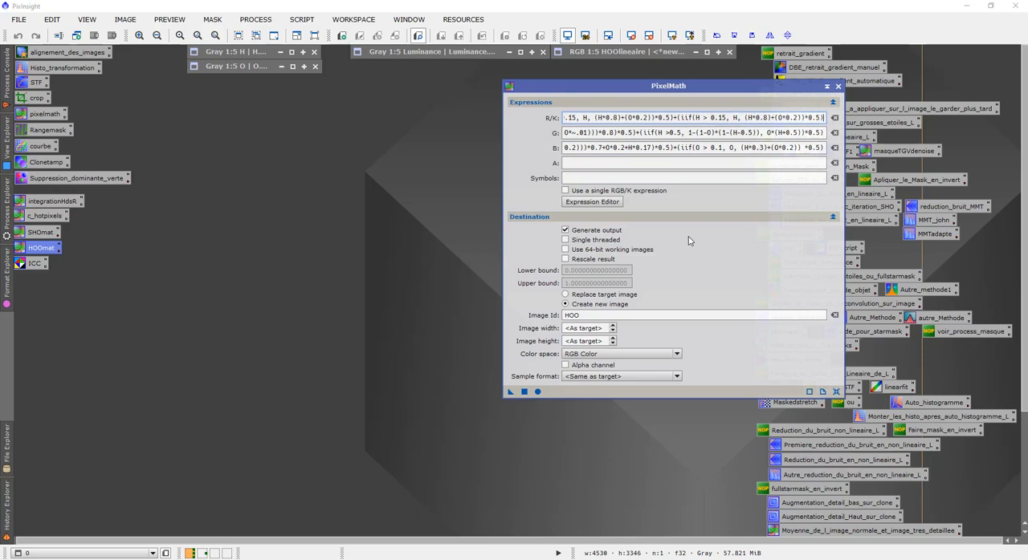
key(Left)
- Examine the full green-channel expression of the HOOmat PixelMath process, from beginning to end
click(772, 132)
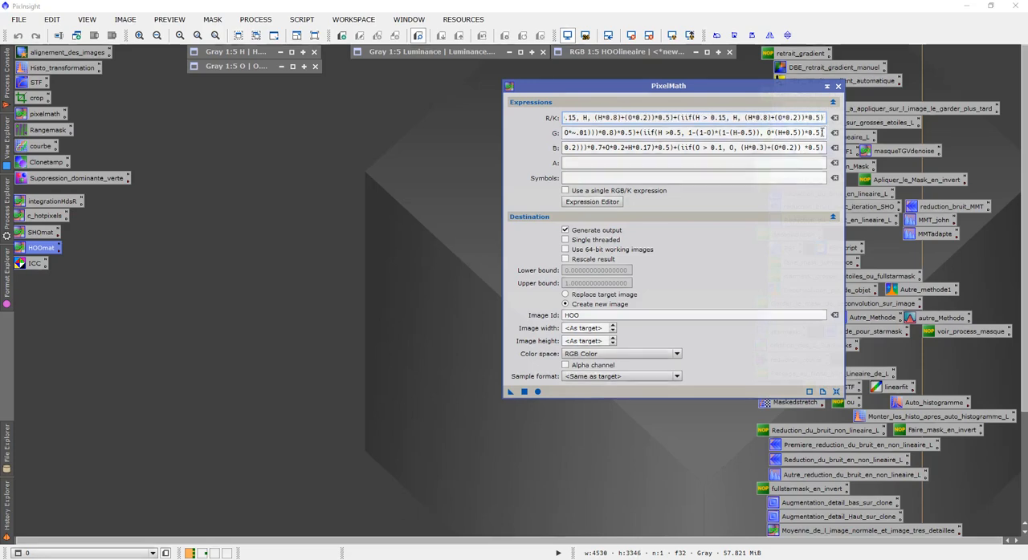
click(820, 133)
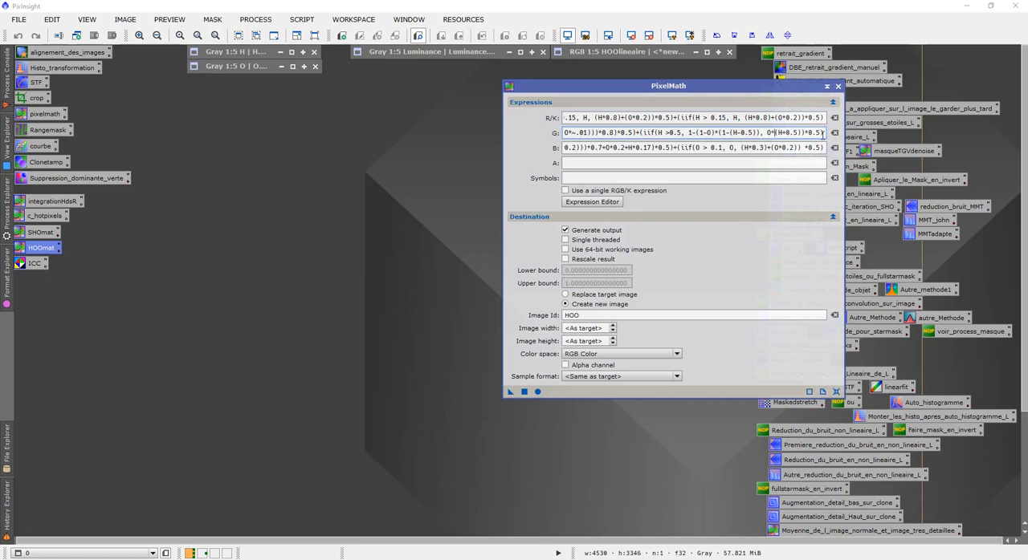
key(Left)
key(Left)
key(Left)
key(Left)
key(Left)
key(Left)
key(Left)
key(Left)
key(Left)
key(Left)
key(Left)
key(Left)
key(Left)
key(Left)
key(Left)
key(Left)
key(Left)
key(Left)
key(Left)
key(Left)
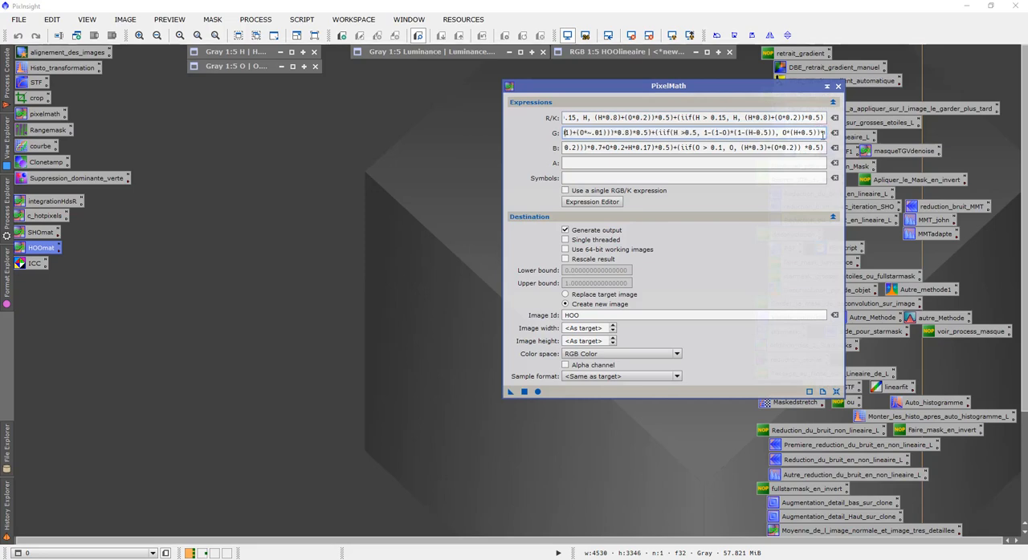
key(Left)
key(Left)
key(Left)
key(Left)
key(Left)
key(Left)
key(Left)
key(Left)
key(Left)
key(Left)
key(Left)
key(Left)
key(Left)
key(Left)
key(Left)
key(Left)
key(Left)
key(Left)
key(Left)
key(Left)
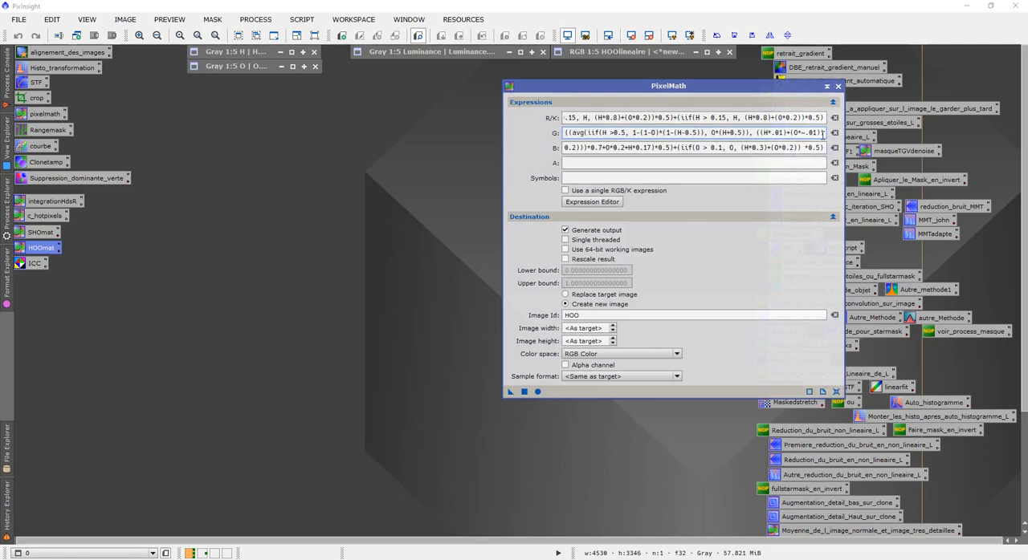
text(()
key(Right)
key(Right)
key(Right)
key(Right)
key(Right)
key(Right)
key(Right)
key(Right)
key(Right)
key(Right)
key(Right)
key(Right)
key(Right)
key(Right)
key(Right)
key(Right)
key(Right)
key(Right)
key(Right)
key(Right)
key(Right)
key(Right)
key(Right)
key(Right)
key(Right)
key(Right)
key(Right)
key(Right)
key(Right)
key(Right)
key(Right)
key(Right)
key(Right)
key(Right)
key(Right)
key(Right)
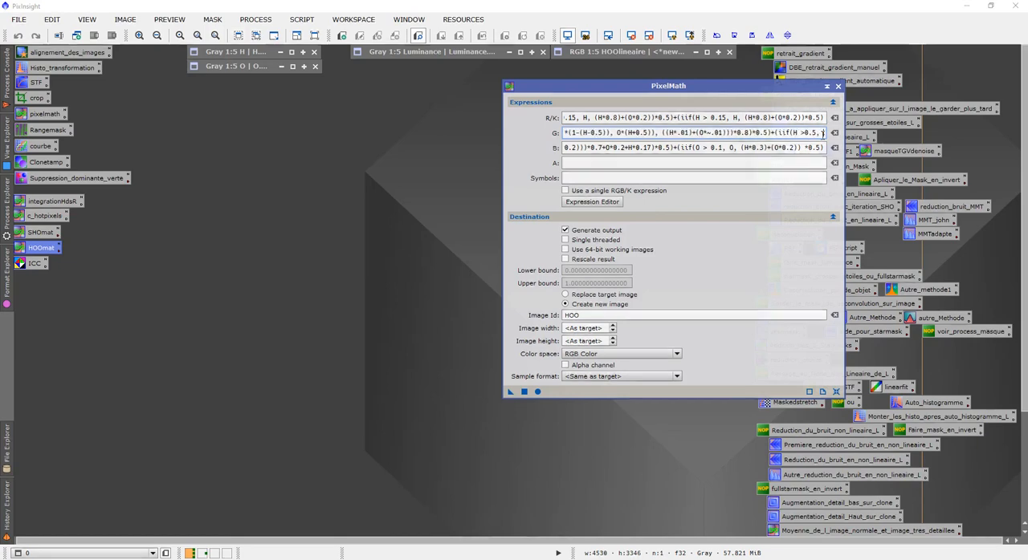
key(Right)
key(Right)
key(Right)
key(Right)
key(Right)
key(Right)
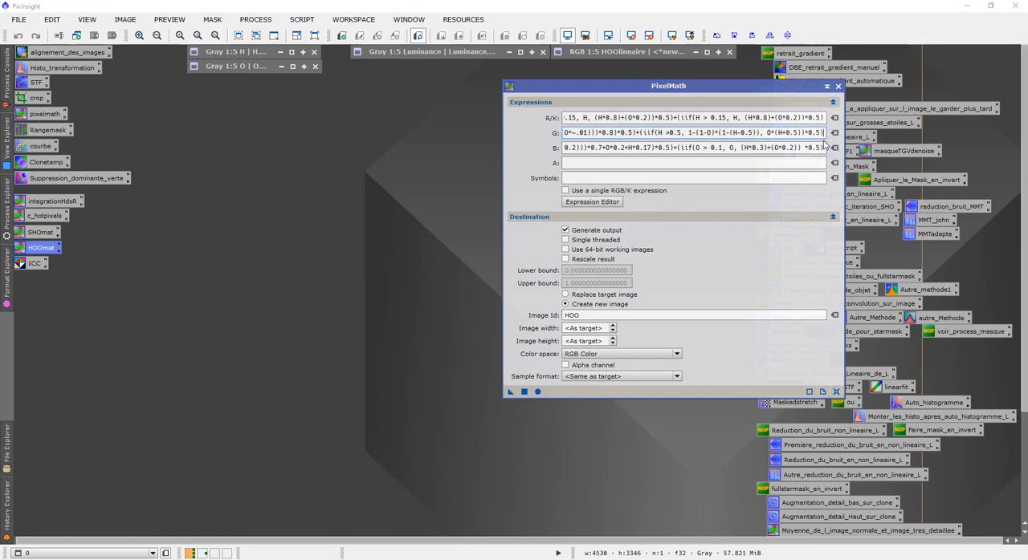
- Examine the full blue-channel expression of the HOOmat PixelMath process
click(825, 148)
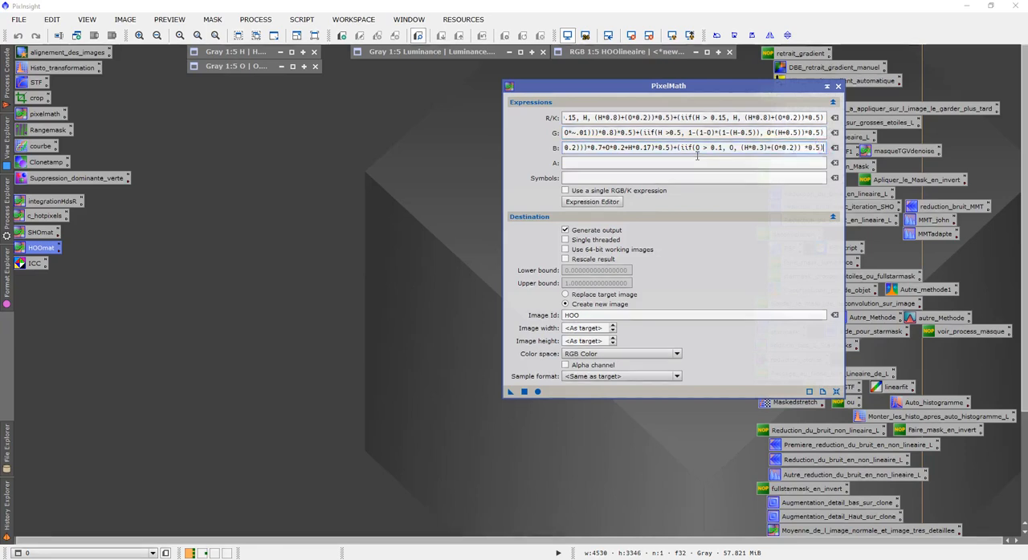
click(586, 147)
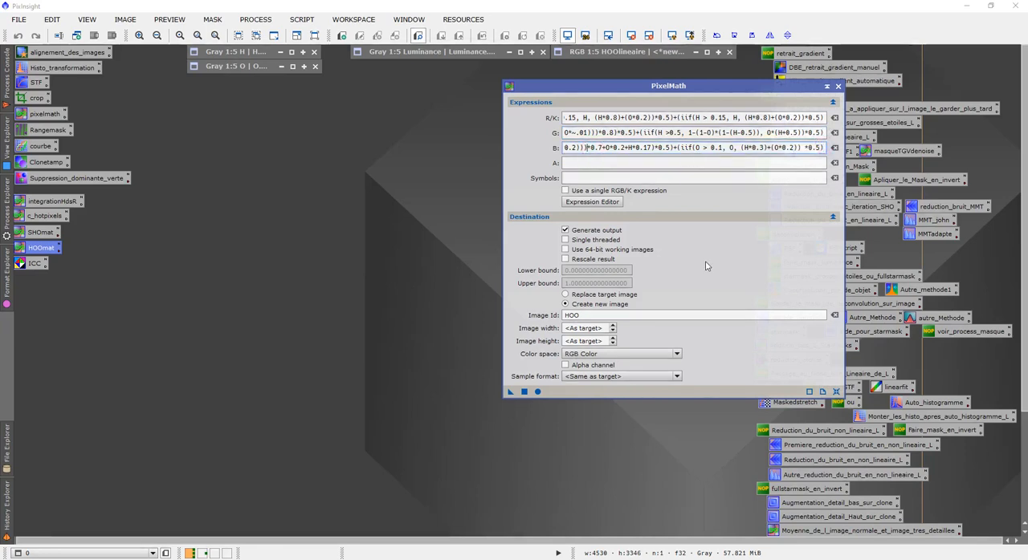
key(Left)
key(Left)
key(Left)
key(Left)
key(Left)
key(Left)
key(Left)
key(Left)
key(Left)
key(Left)
key(Left)
key(Left)
key(Left)
key(Left)
key(Left)
key(Left)
key(Left)
key(Left)
key(Left)
key(Left)
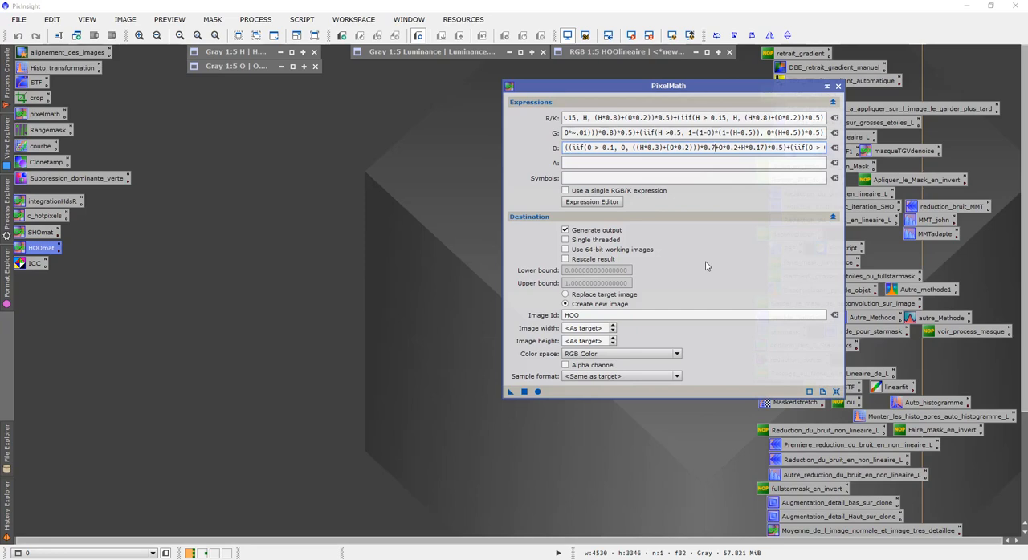
key(Right)
key(Right)
key(Right)
key(Right)
key(Right)
key(Right)
key(Right)
key(Right)
key(Right)
key(Right)
key(Right)
key(Right)
key(Right)
key(Right)
key(Right)
key(Right)
key(Right)
key(Right)
key(Right)
key(Right)
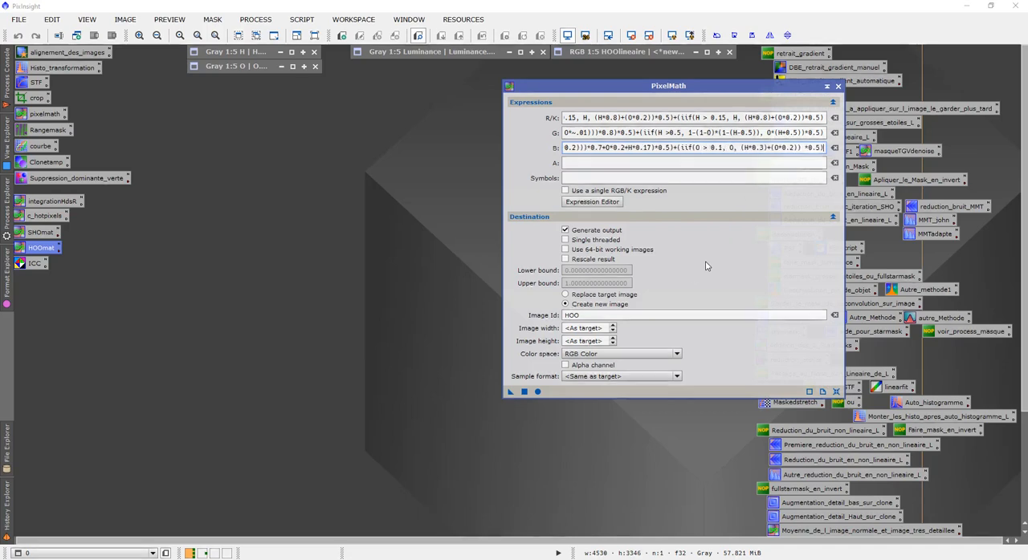
- Run PixelMath globally to create the HOO color image, close the process and reposition the new image
click(524, 392)
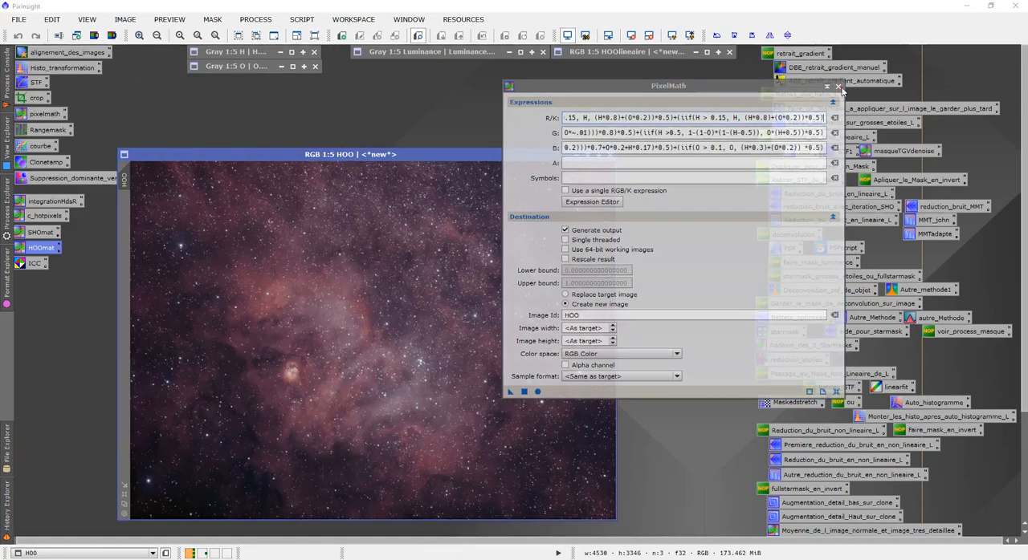
click(838, 86)
drag(462, 154, 422, 99)
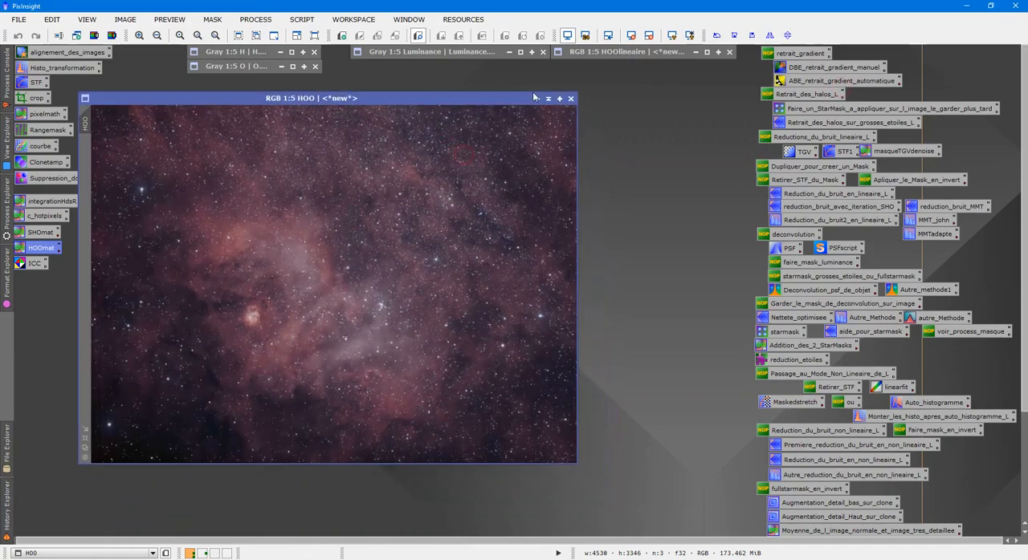
- Compare the HOOlineaire image side by side with the new HOO image, and collapse HOOlineaire again
double_click(653, 50)
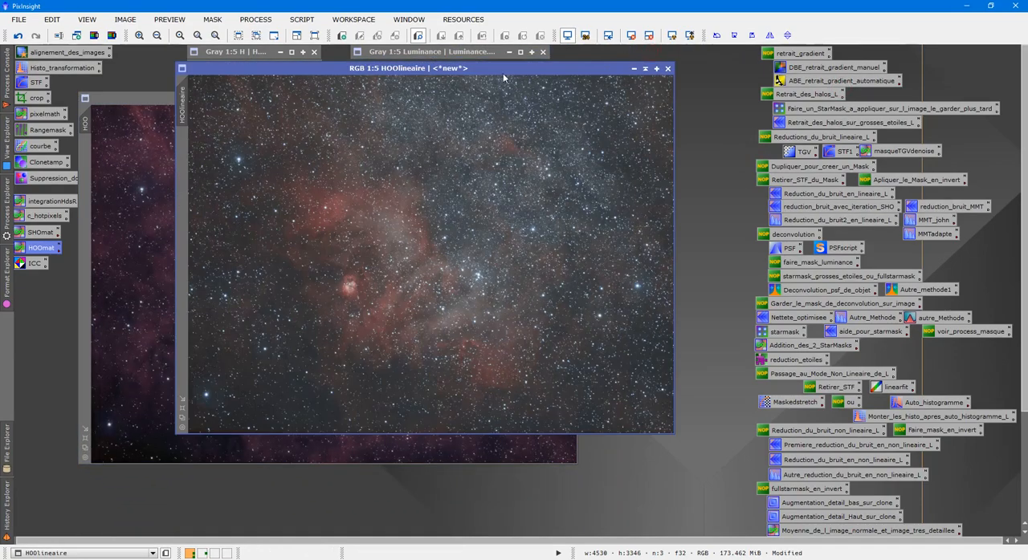
drag(500, 70, 831, 100)
click(427, 176)
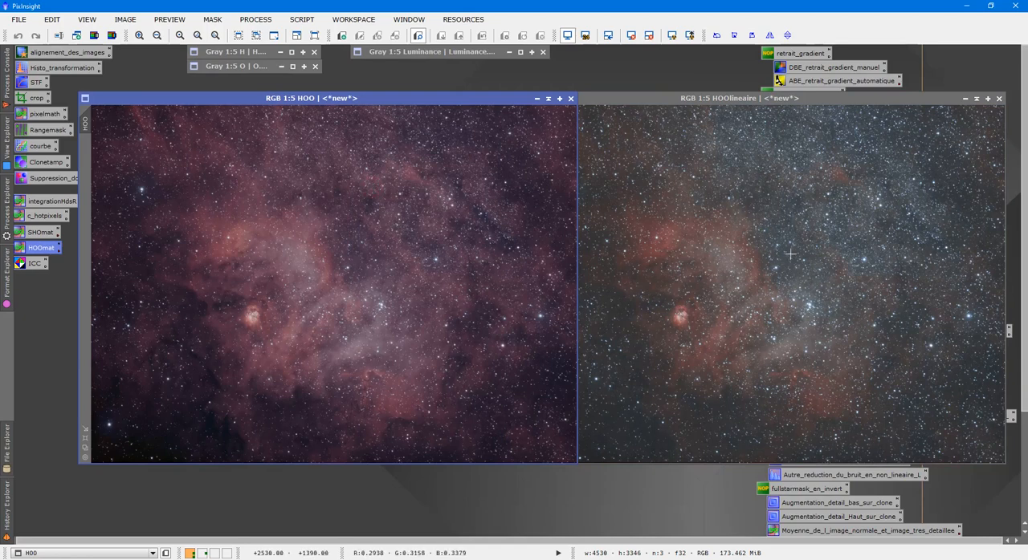
click(965, 98)
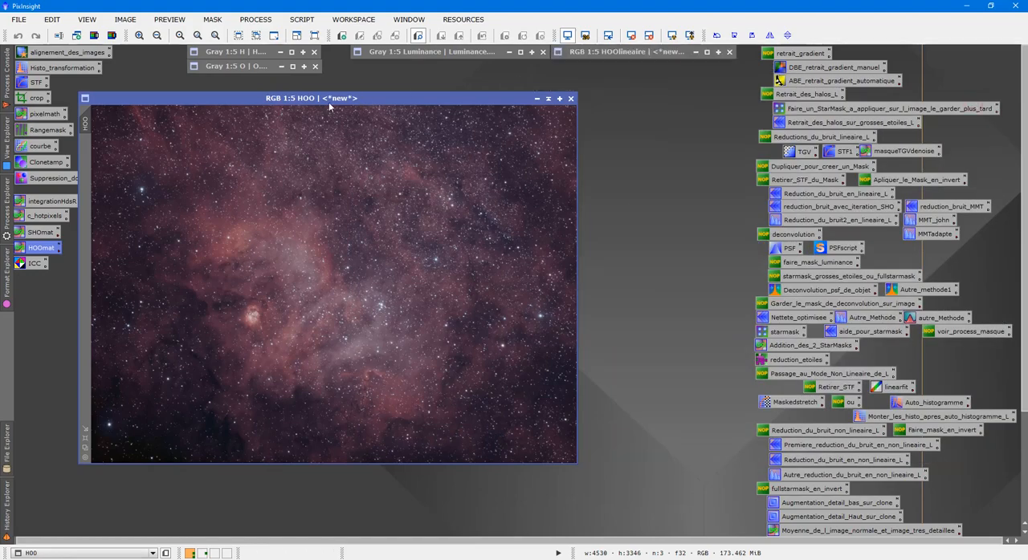
- Center the HOO image on the workspace and inspect its nebula and stars at 1:2 magnification
drag(328, 102, 449, 139)
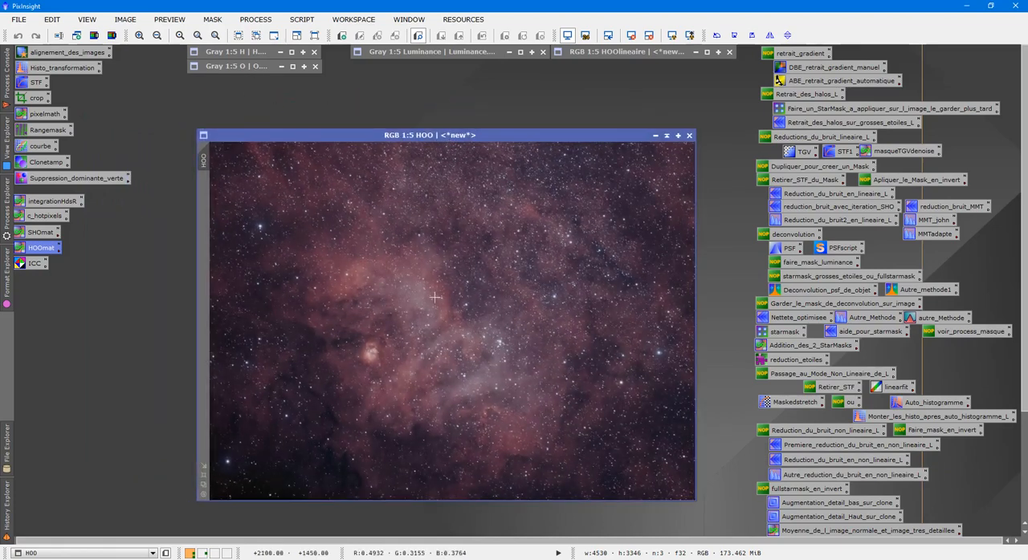
scroll(434, 297, up, 3)
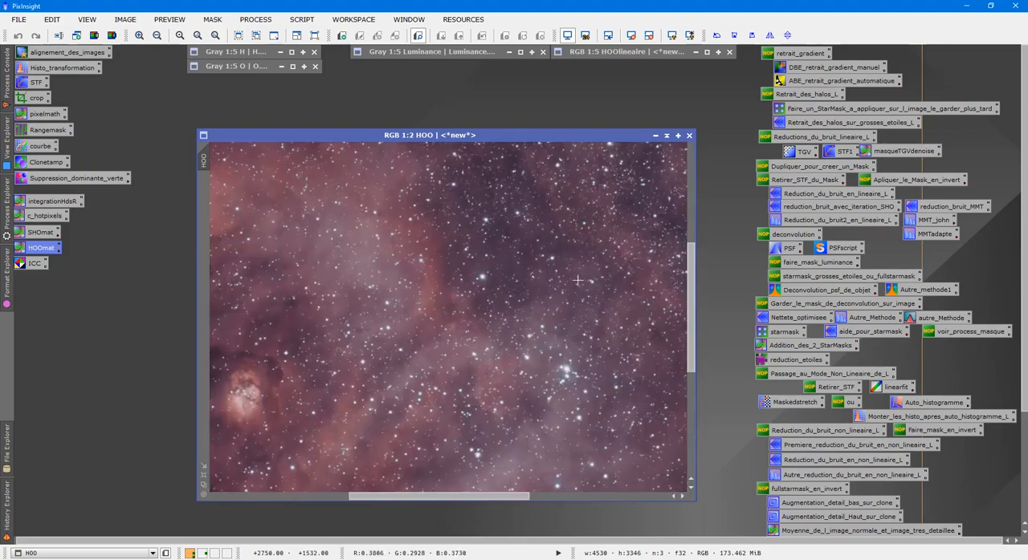
scroll(577, 280, down, 3)
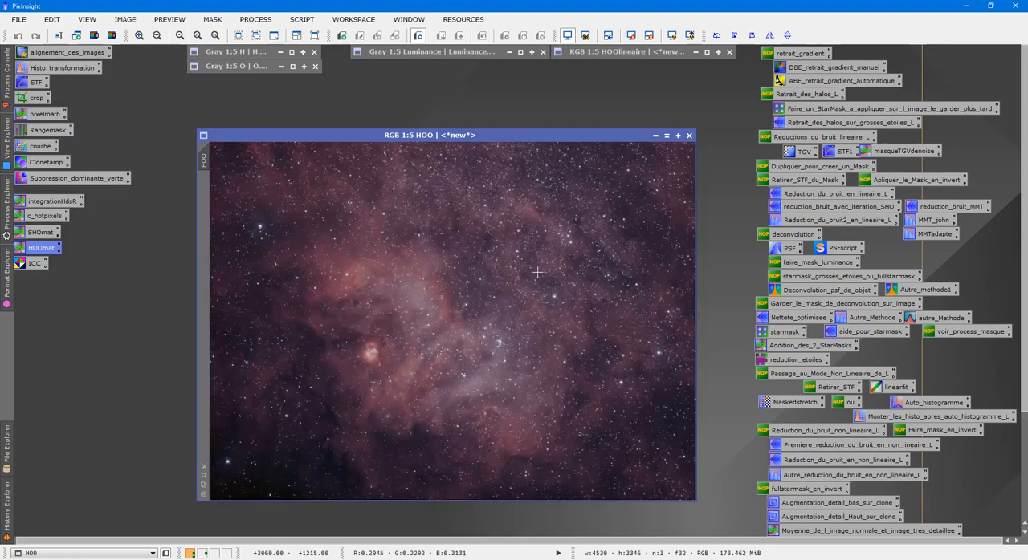
- View and collapse the O image, and open starlessO from the TTTngc6604 folder
double_click(250, 70)
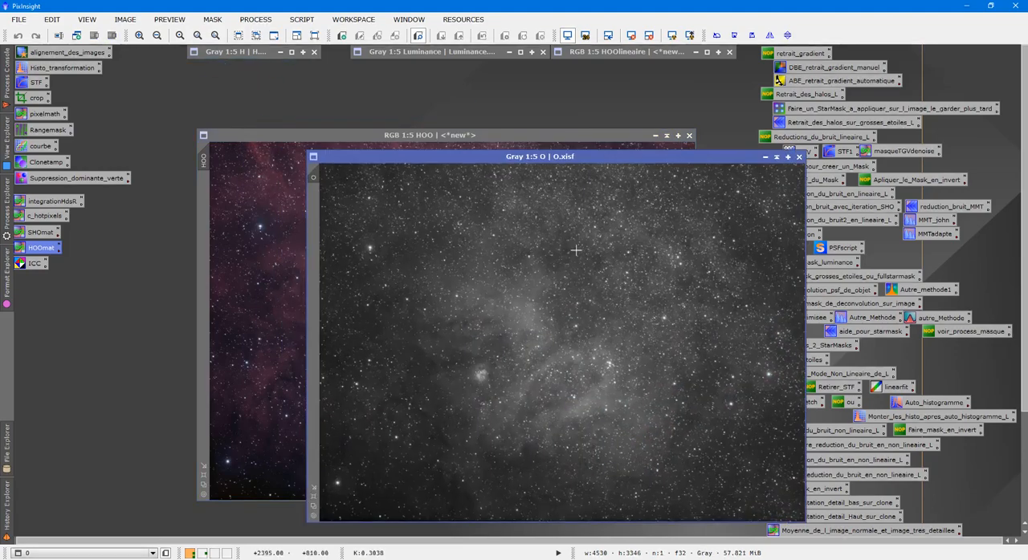
click(776, 158)
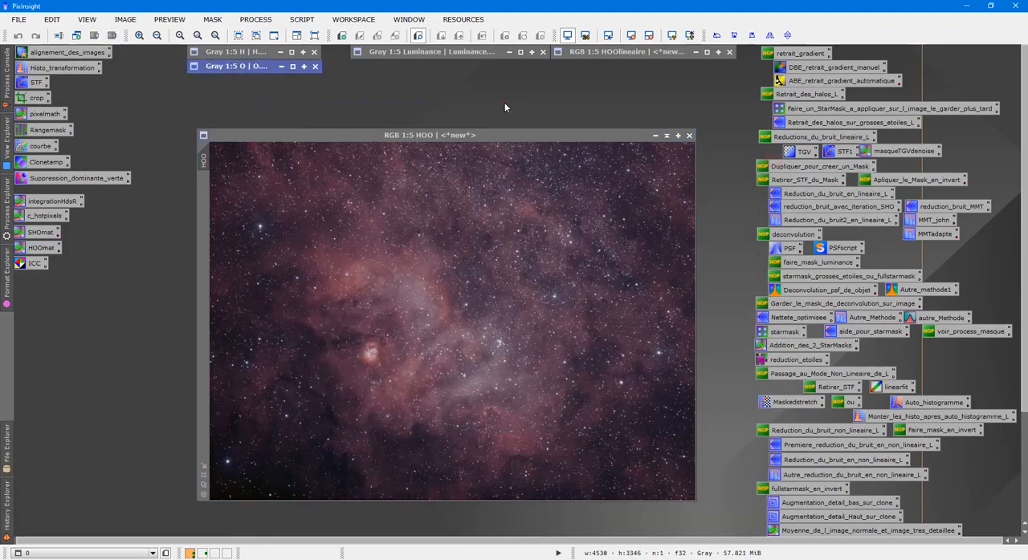
key(ctrl+o)
click(160, 39)
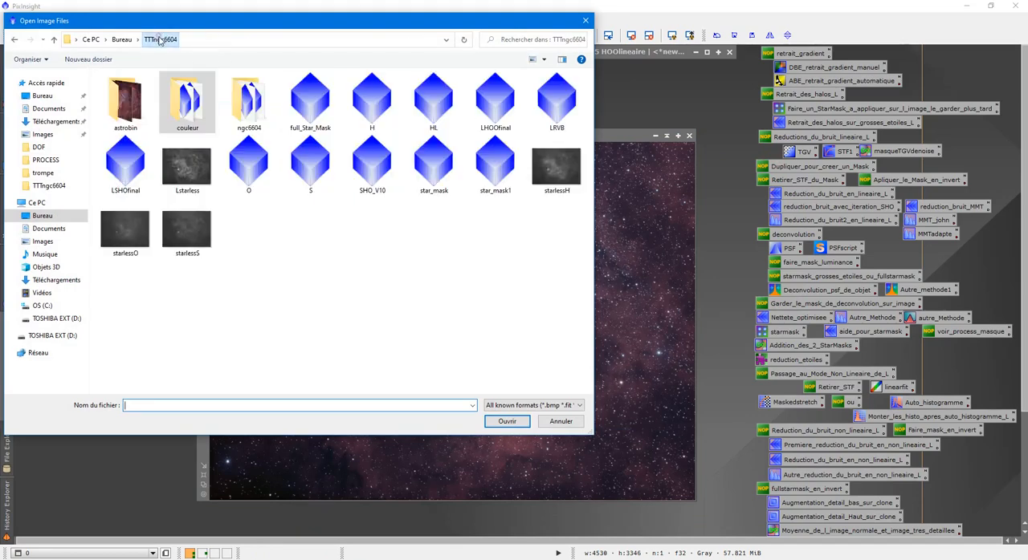
double_click(126, 231)
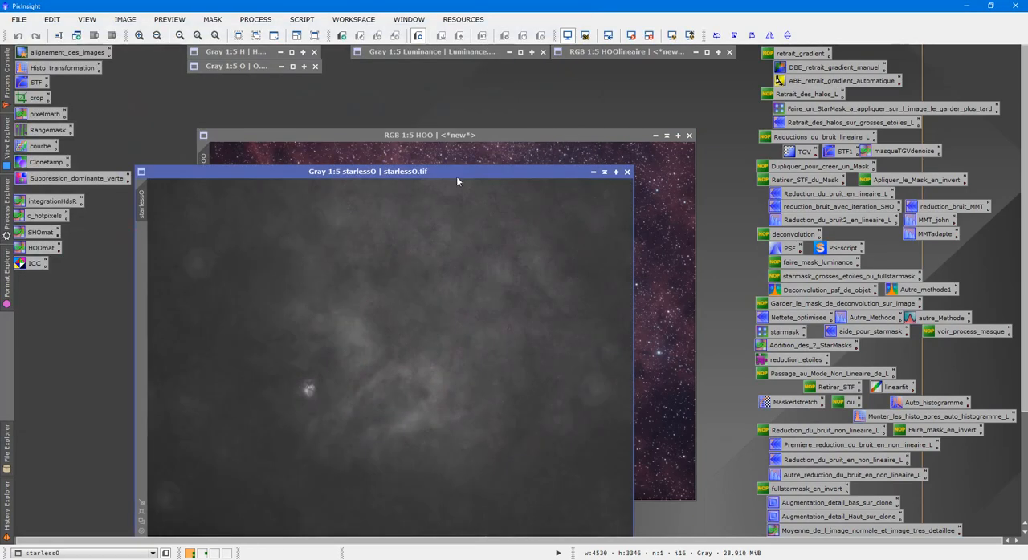
- Arrange the starlessO and HOO images side by side and compare their nebula structures
drag(456, 176, 748, 123)
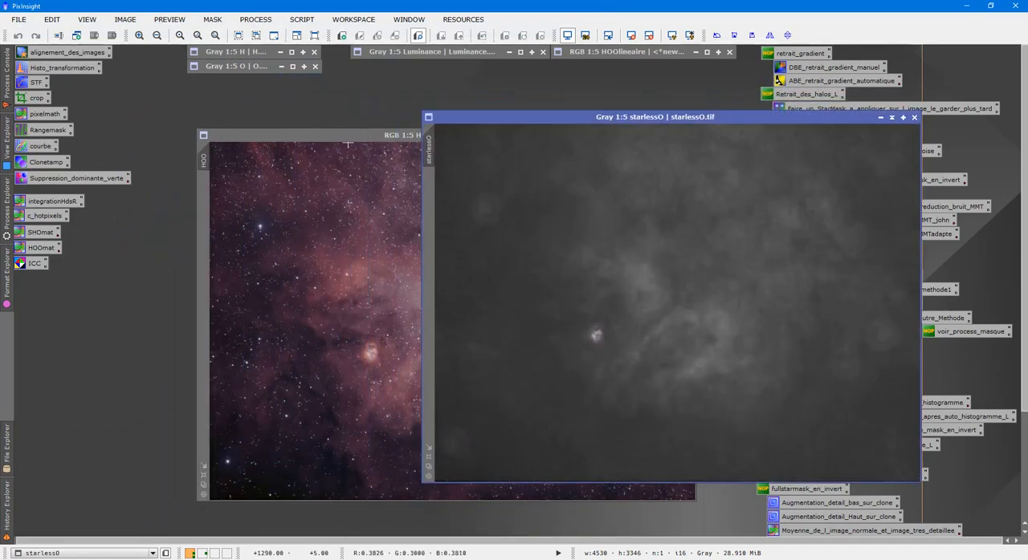
drag(366, 138, 222, 134)
click(644, 226)
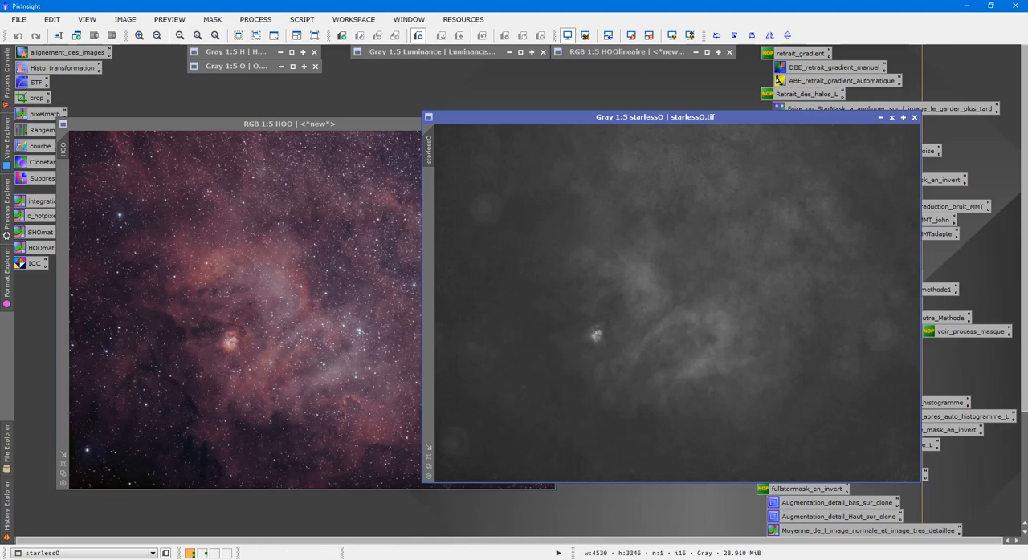
drag(295, 131, 319, 126)
click(728, 263)
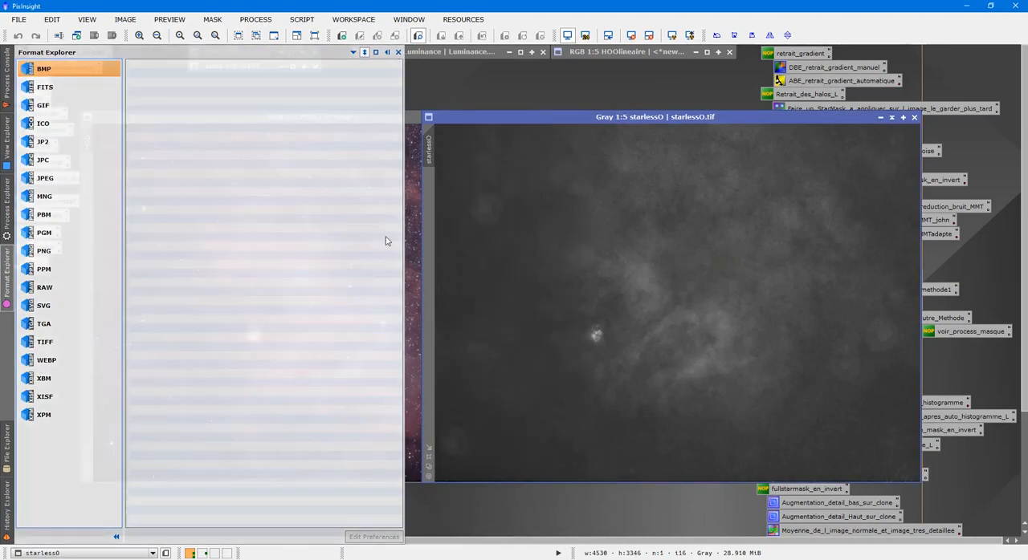
click(415, 225)
click(659, 215)
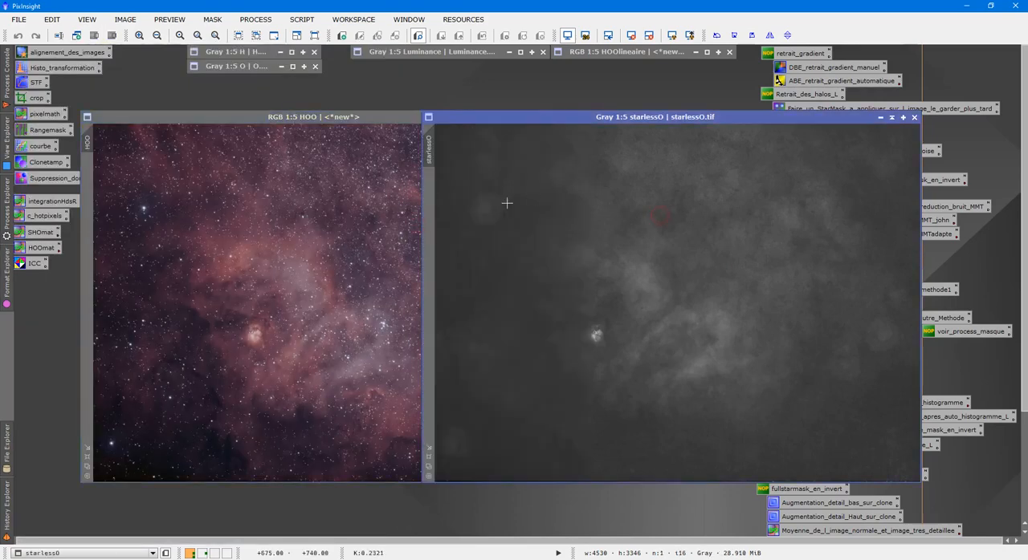
- Run the GAME mask editor script on starlessO and bring the faint star halo in the image's upper-left area into view
click(301, 20)
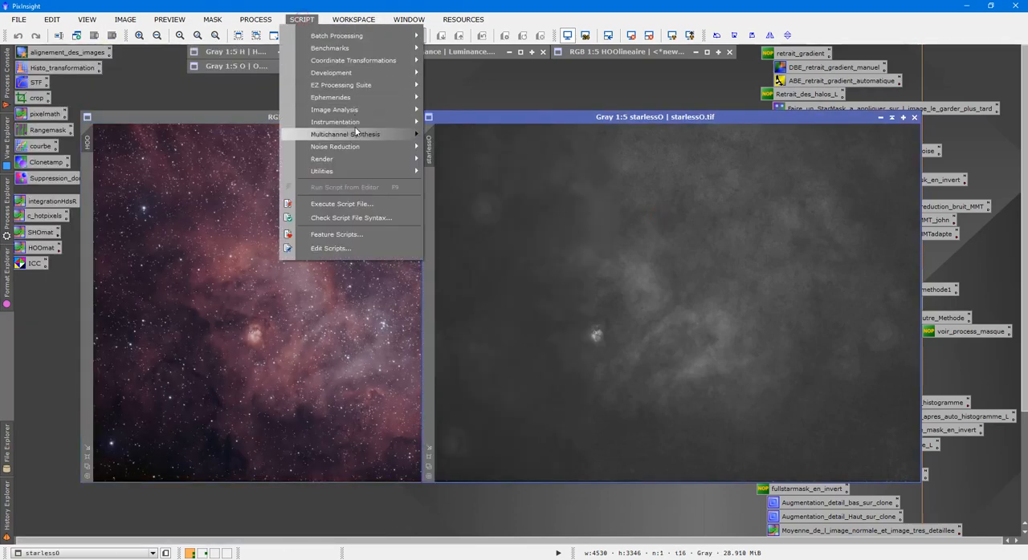
click(354, 207)
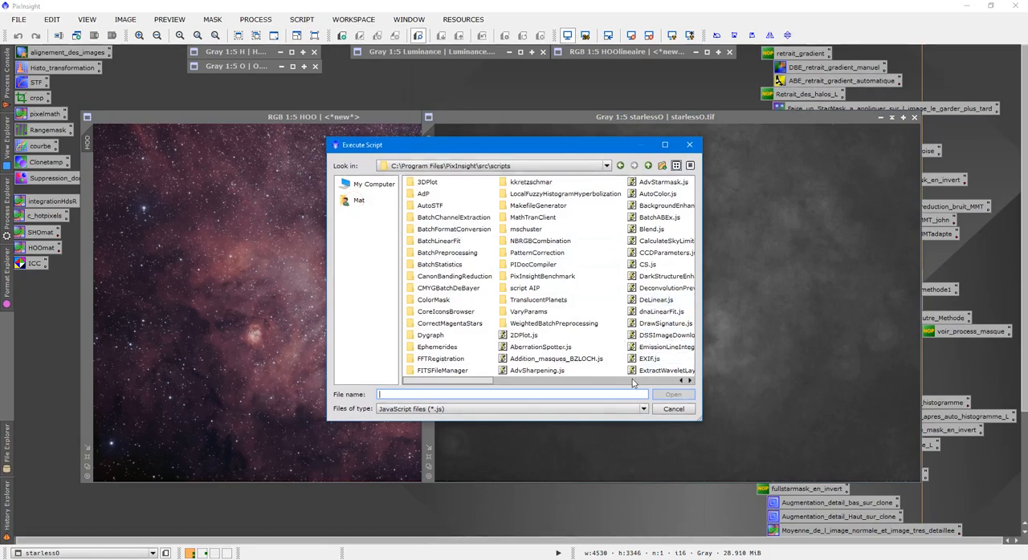
double_click(566, 300)
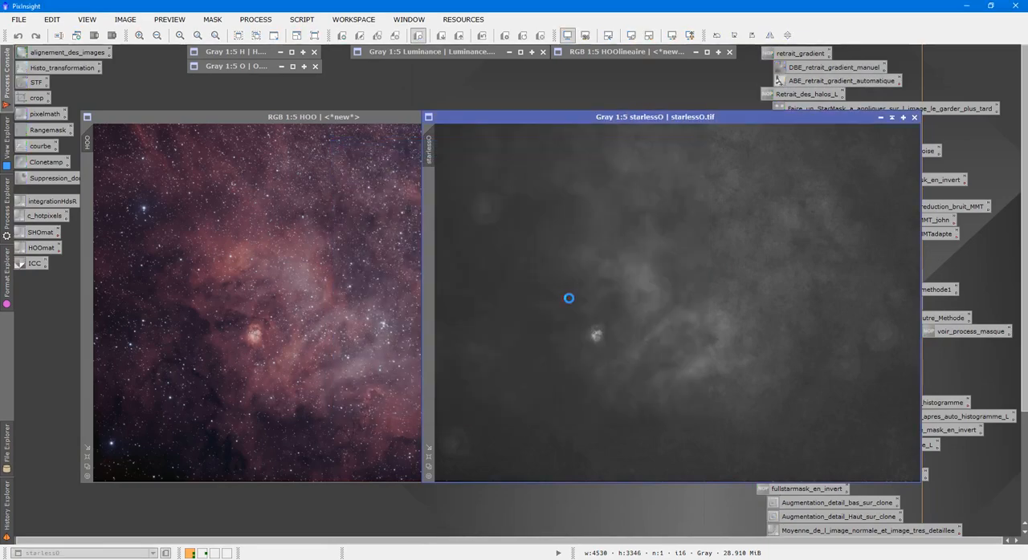
scroll(505, 262, up, 2)
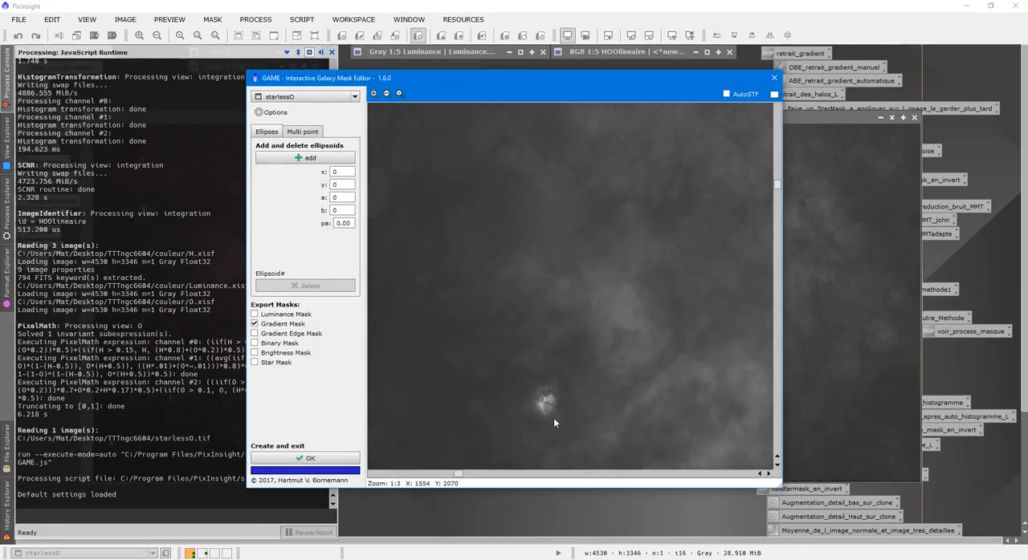
drag(469, 473, 392, 474)
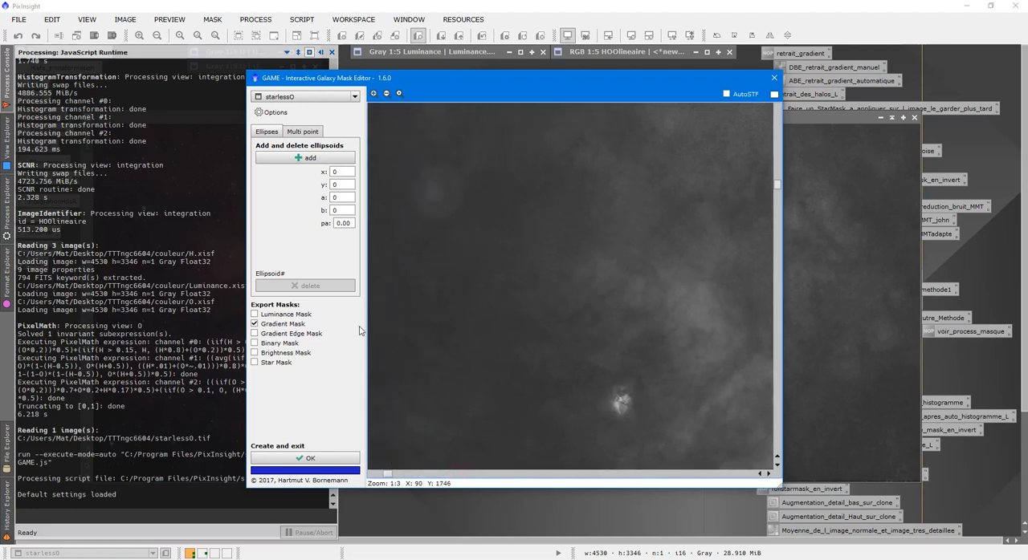
- Add an ellipsoid of about 200 by 189 px around the upper-left halo and generate a gradient mask from it
click(318, 157)
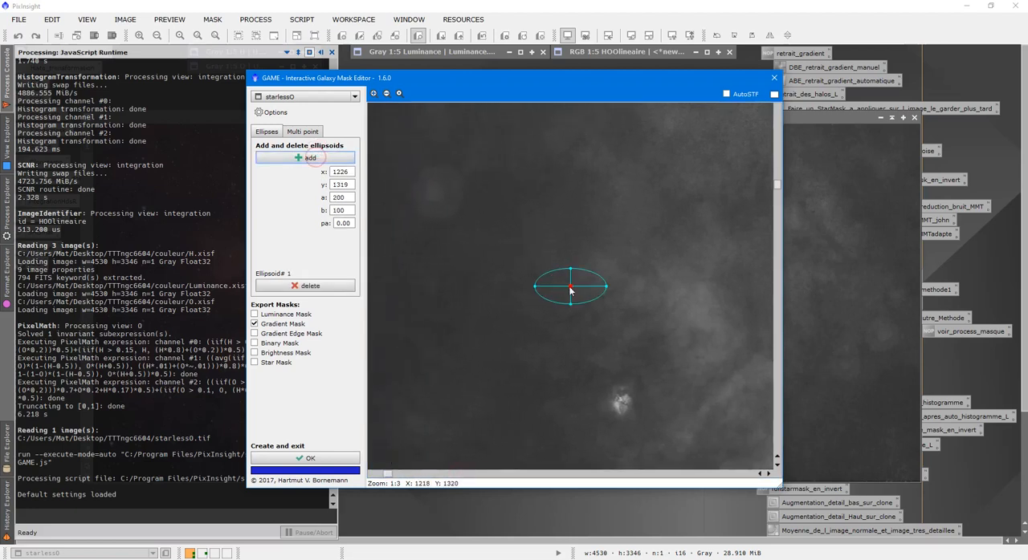
drag(578, 295, 440, 163)
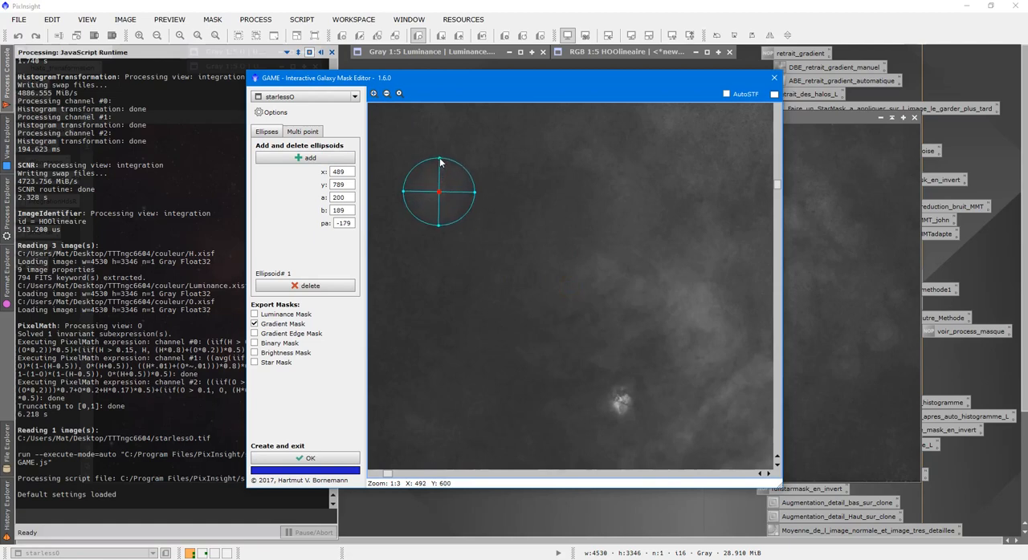
click(314, 458)
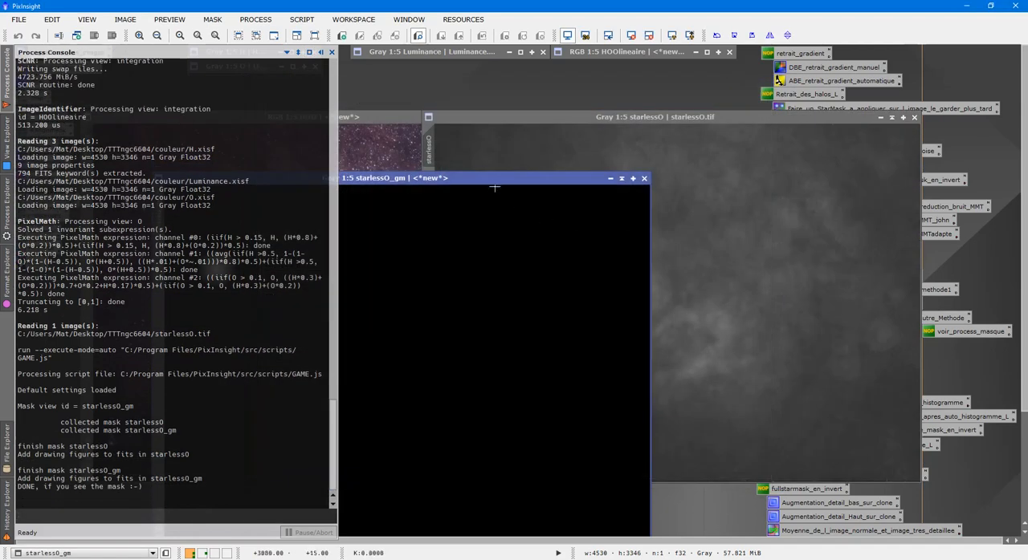
drag(493, 182, 812, 135)
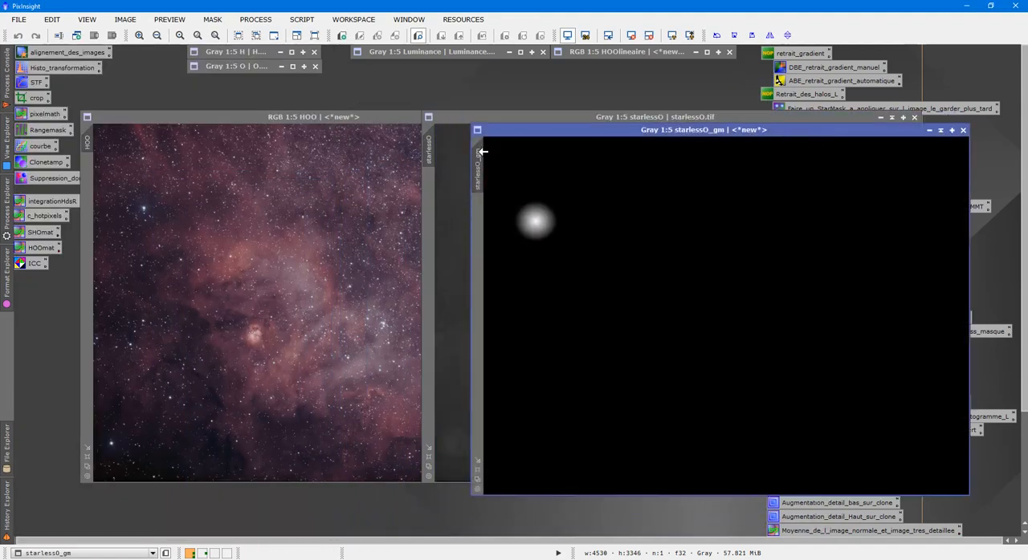
- Apply starlessO_gm as a mask to starlessO, collapse the mask image and hide the mask overlay
drag(482, 154, 454, 180)
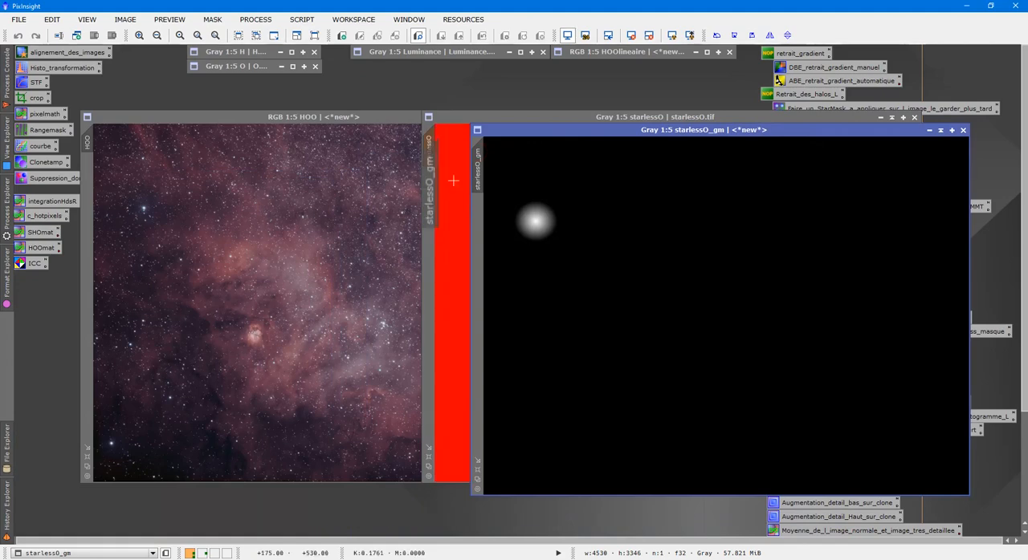
click(929, 129)
drag(714, 310, 614, 96)
click(597, 267)
key(ctrl+k)
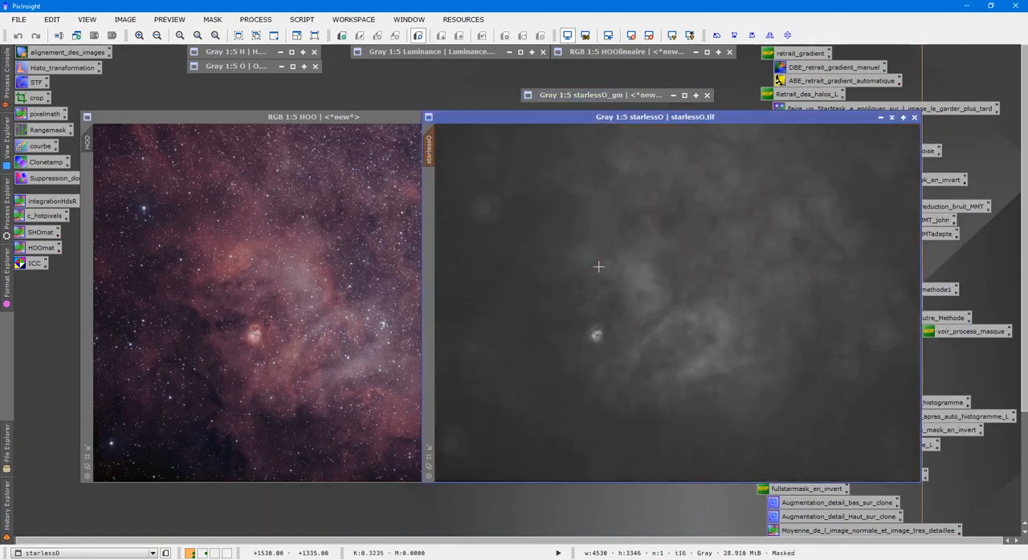
- Preview a darkening curve on masked starlessO with a point near input 0.54, output 0.48, close it unapplied and discard the mask
double_click(40, 146)
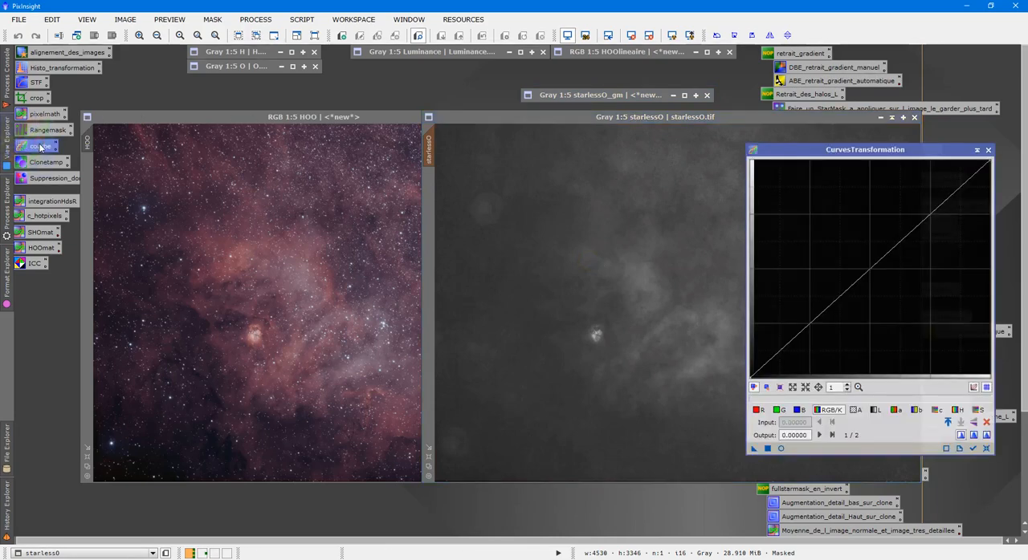
click(780, 448)
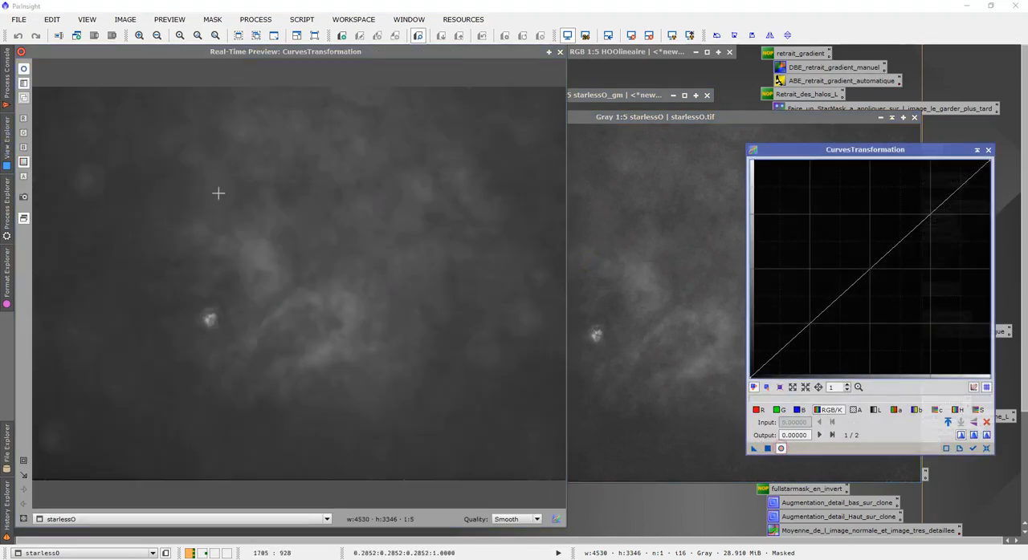
mouse_move(895, 265)
mouse_down()
mouse_move(889, 300)
mouse_move(881, 263)
mouse_move(874, 290)
mouse_move(878, 275)
mouse_up()
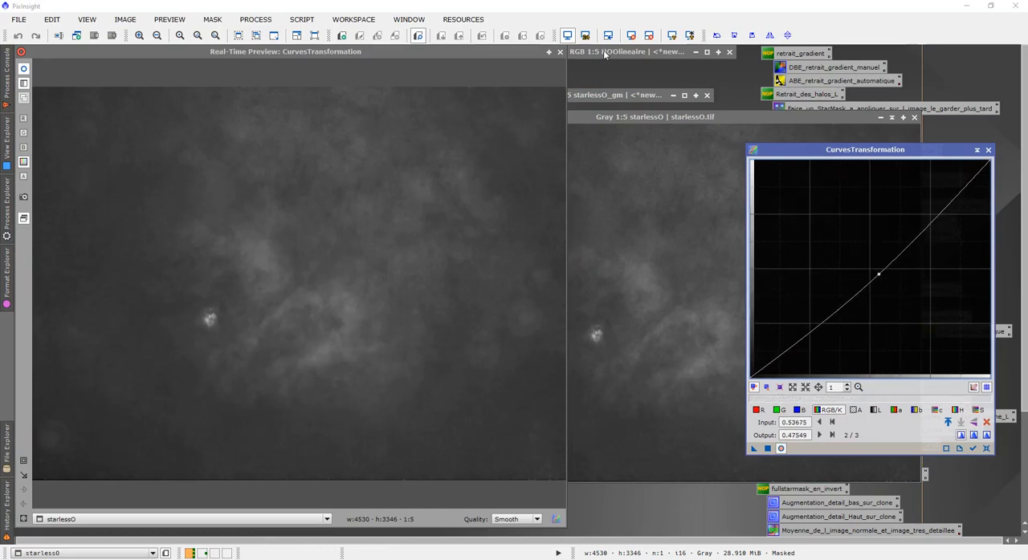
click(561, 53)
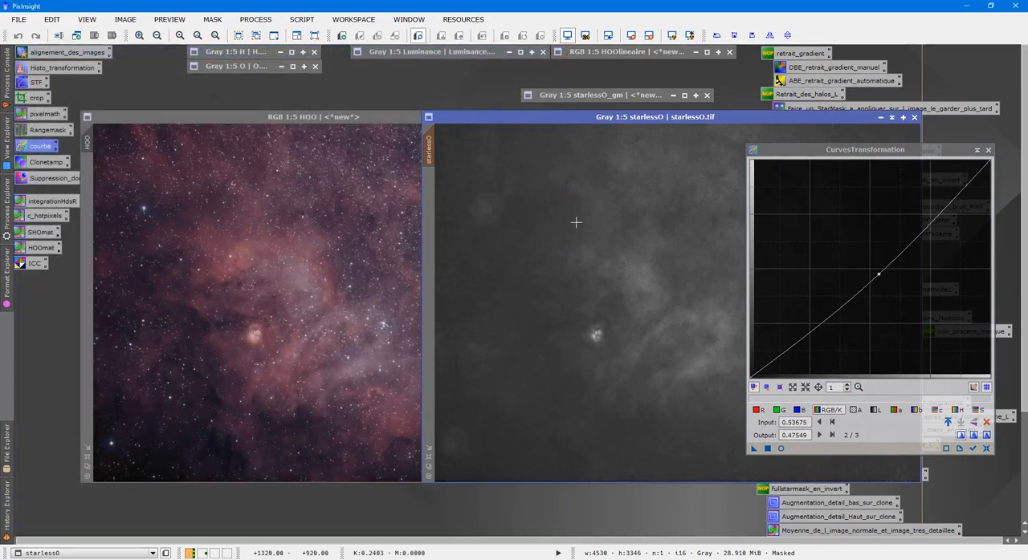
click(989, 149)
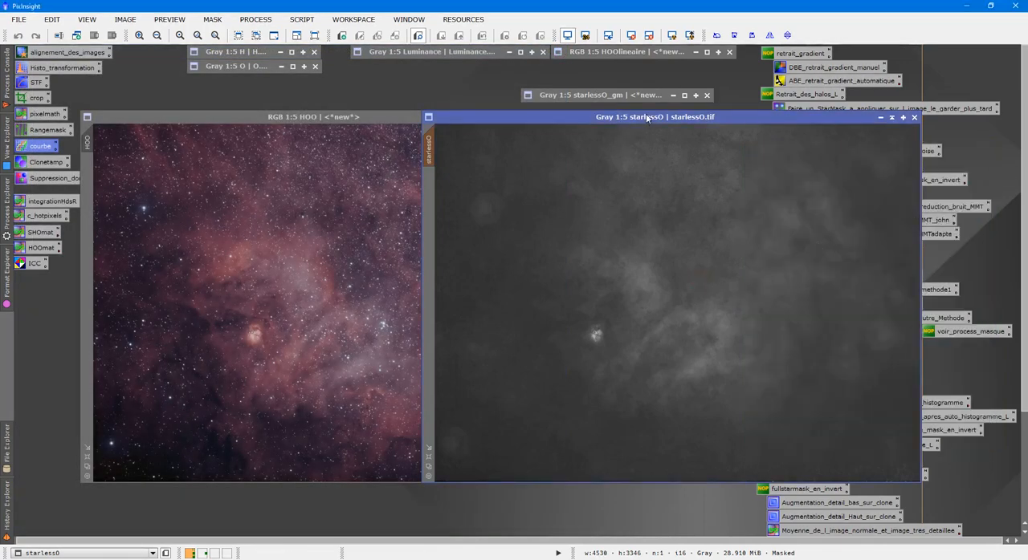
click(706, 95)
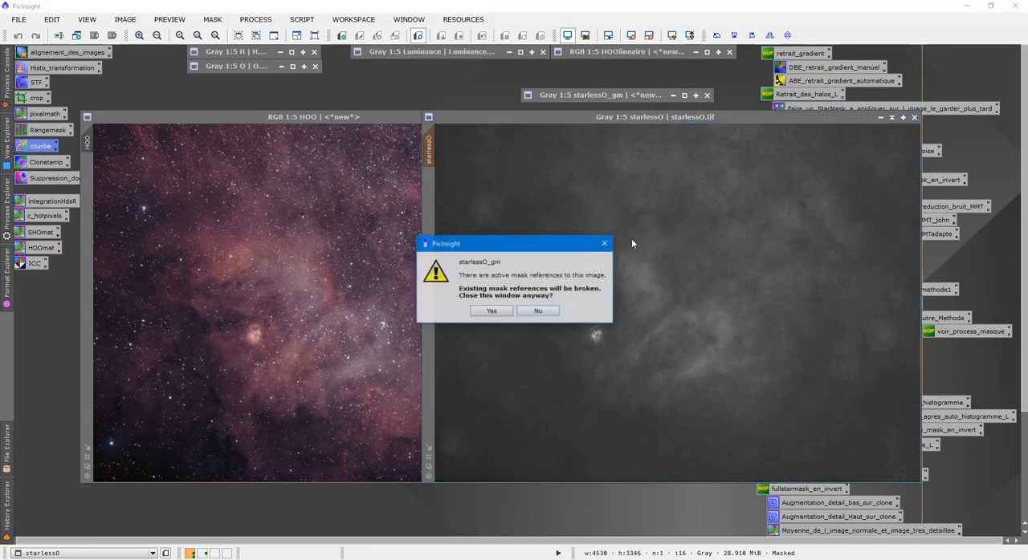
click(491, 312)
- Move starlessO over the HOO image and compare the nebula areas by bringing each image forward
drag(631, 117, 420, 105)
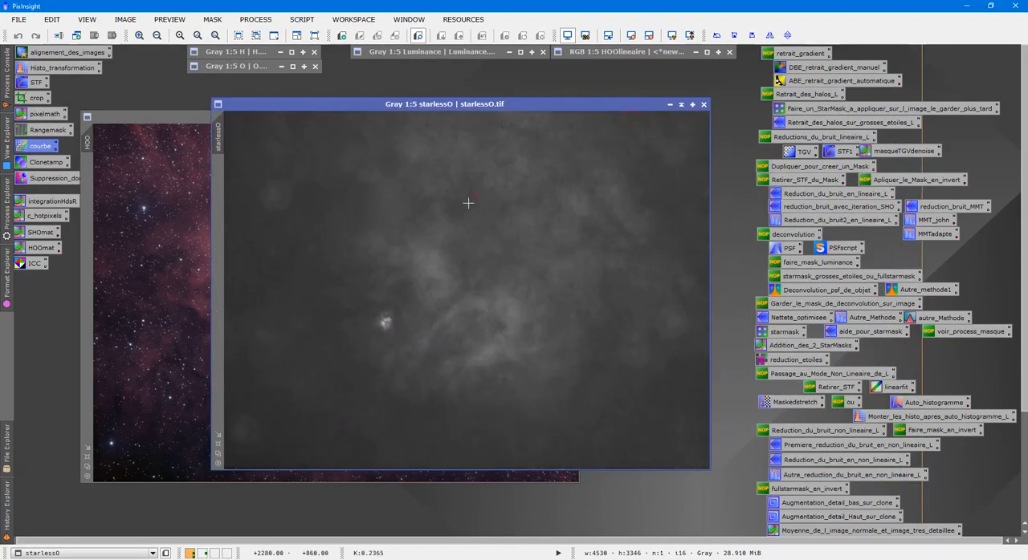
click(168, 164)
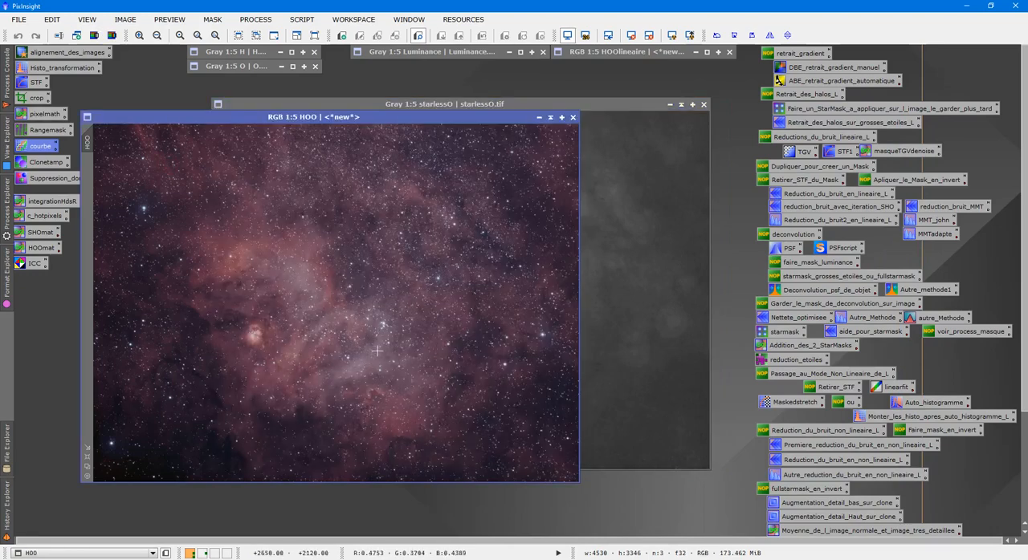
click(698, 269)
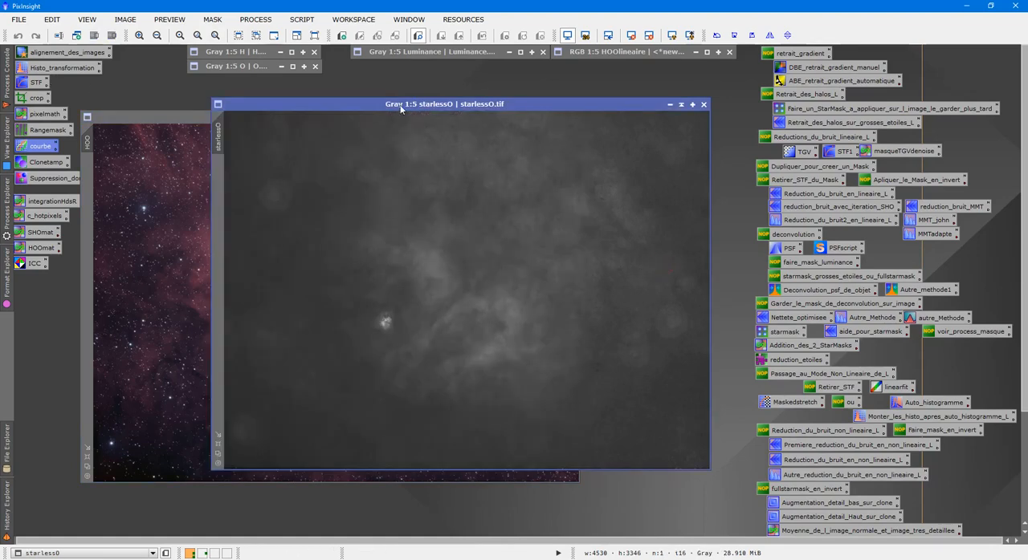
- Apply HistogramTransformation to starlessO with real-time preview, setting shadows to 0.17676768 and highlights to 0.85858586
double_click(71, 71)
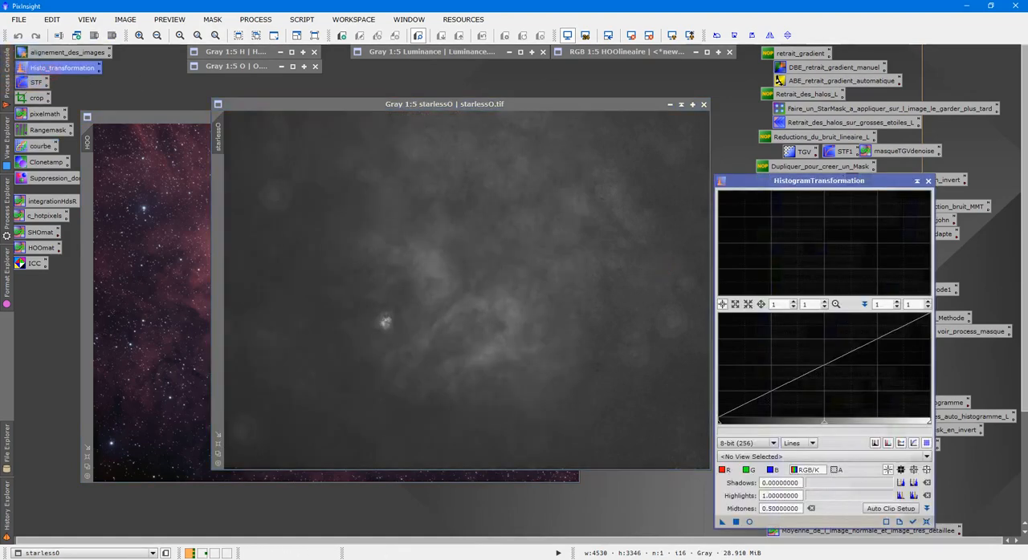
click(748, 522)
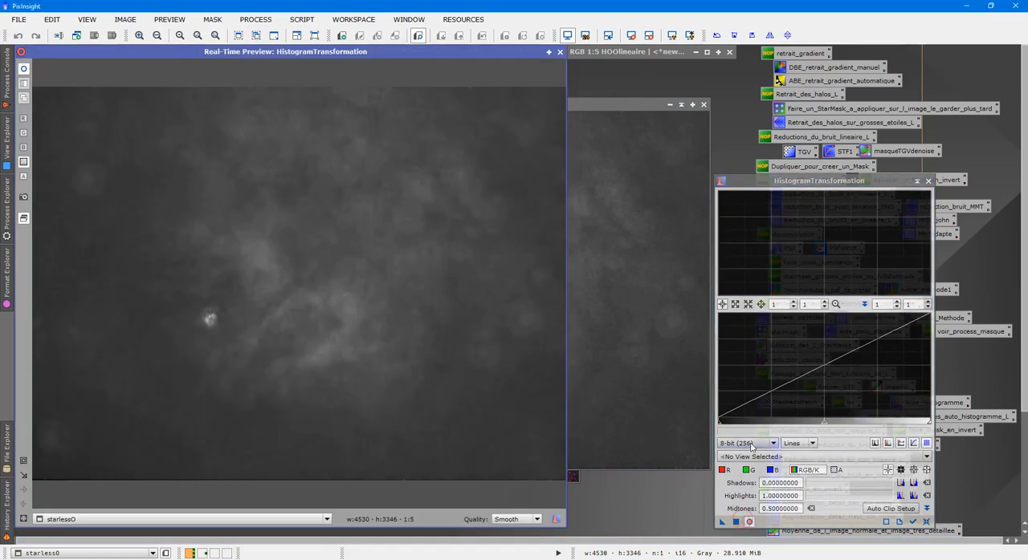
drag(721, 426, 749, 429)
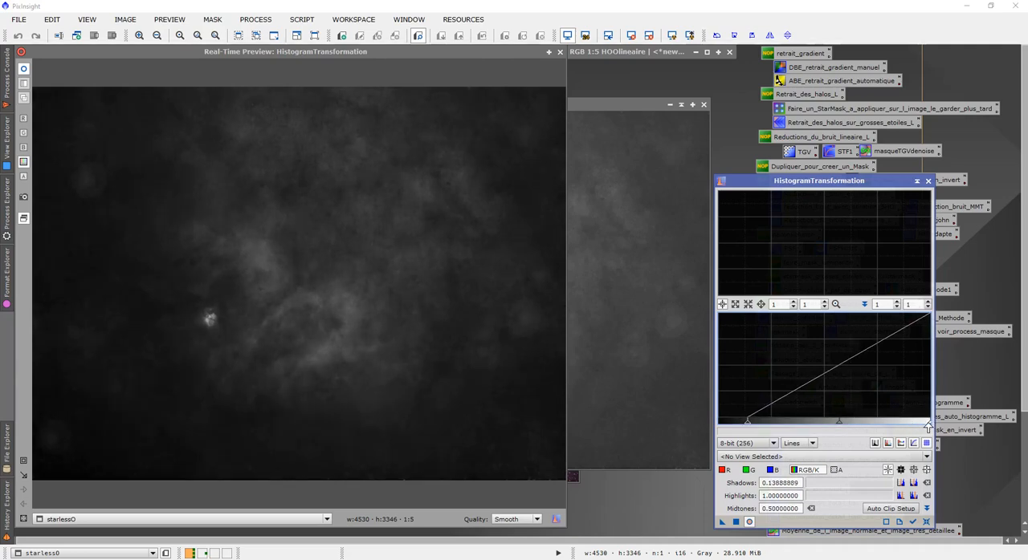
drag(929, 426, 905, 422)
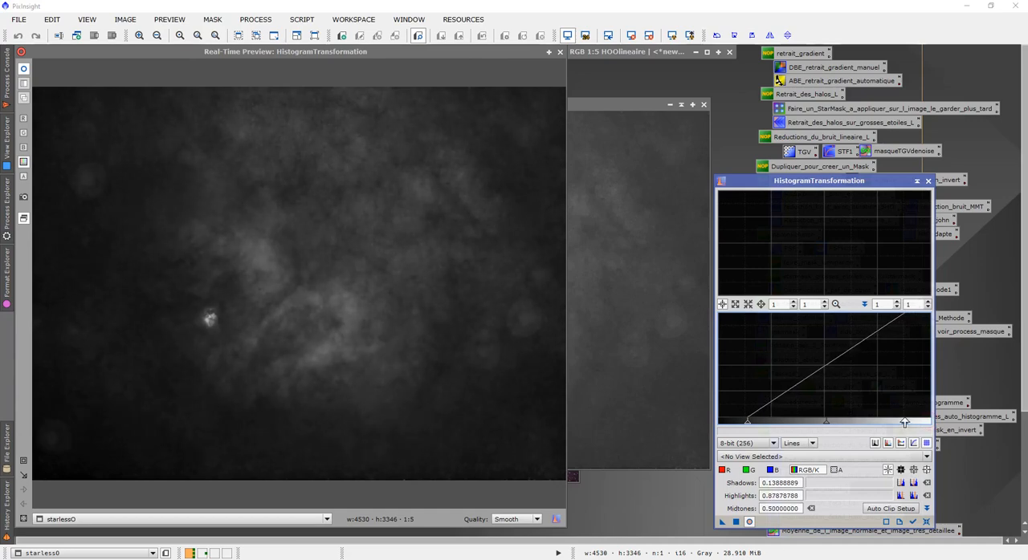
drag(749, 426, 755, 427)
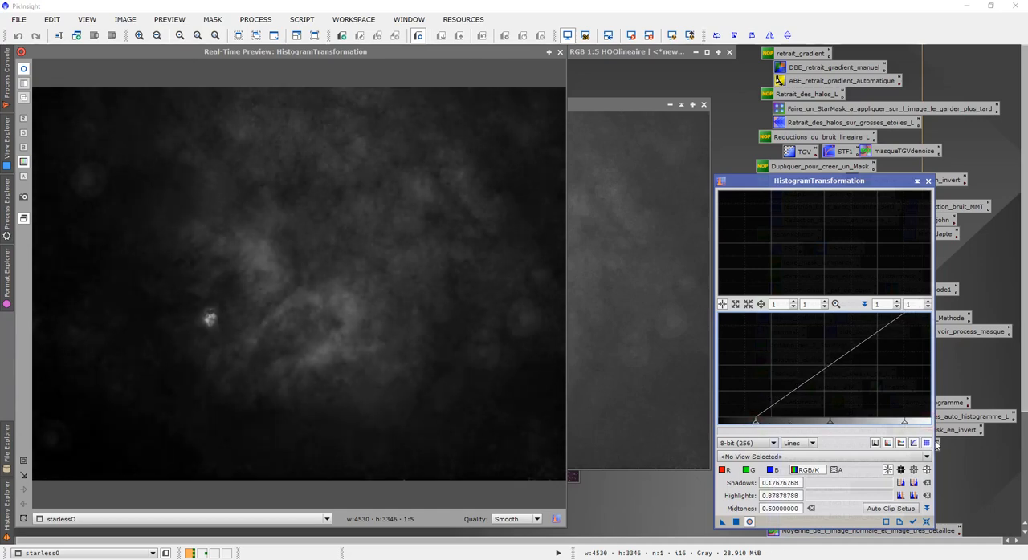
drag(905, 425, 900, 425)
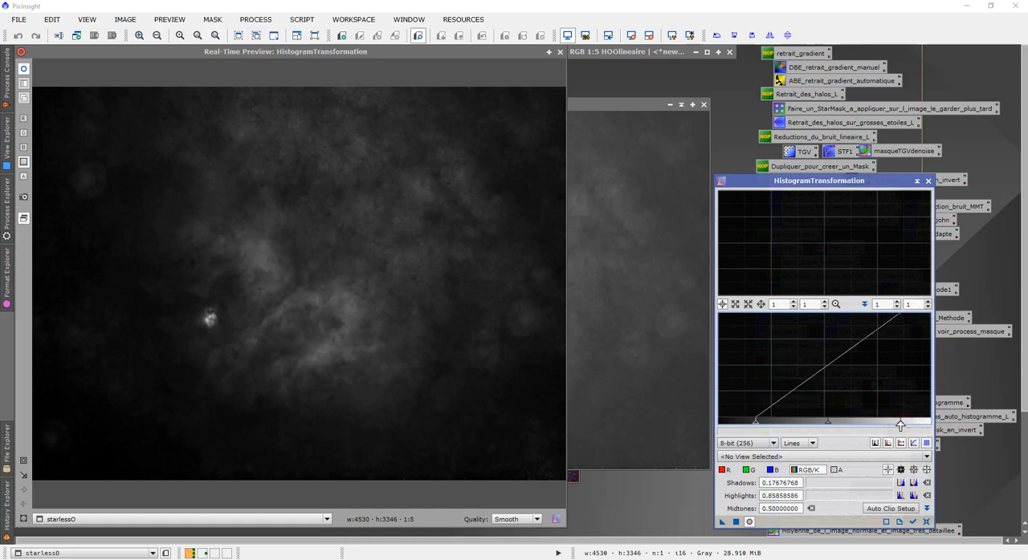
click(737, 522)
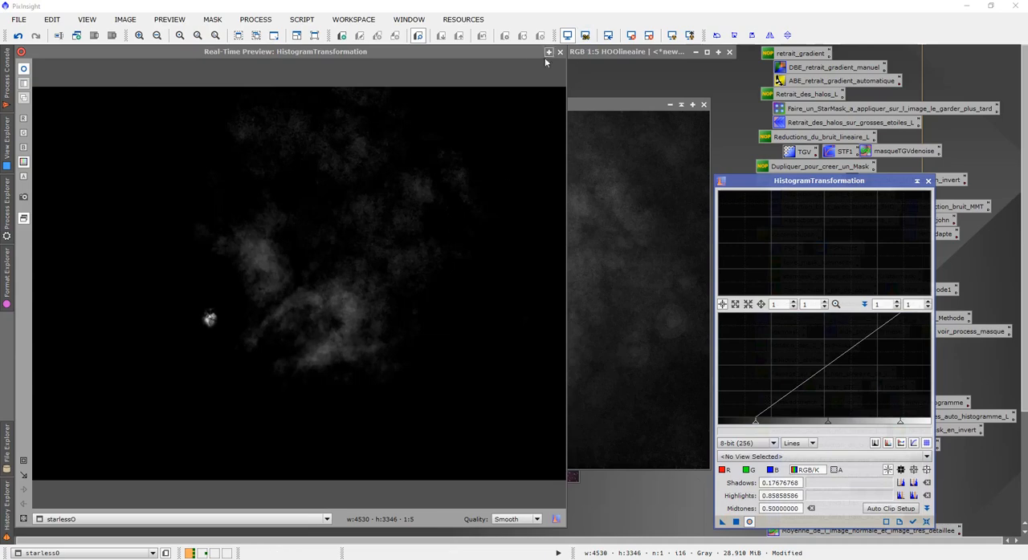
- Lower the HistogramTransformation shadows to 0.10101010 using the real-time preview, apply it to starlessO and close the preview
click(560, 52)
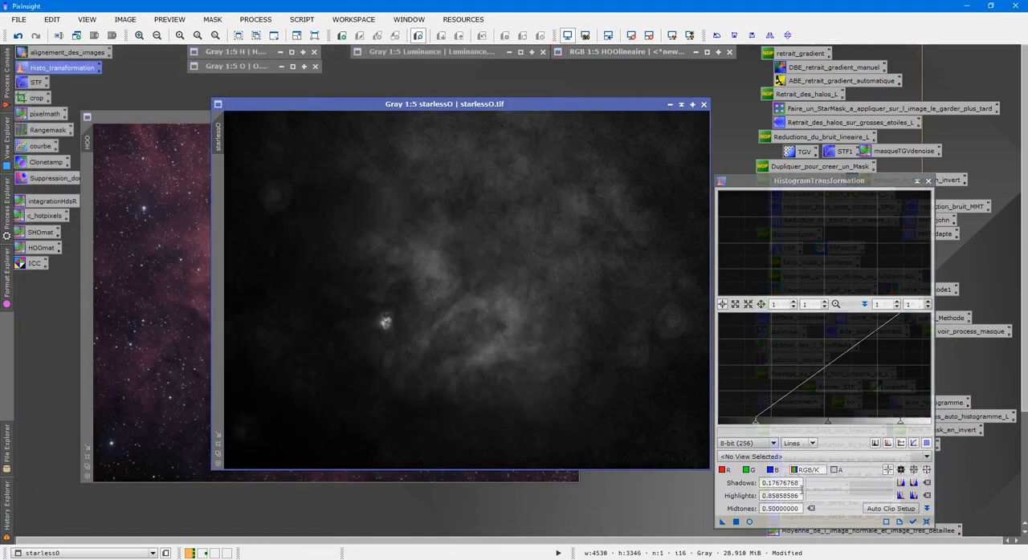
click(749, 522)
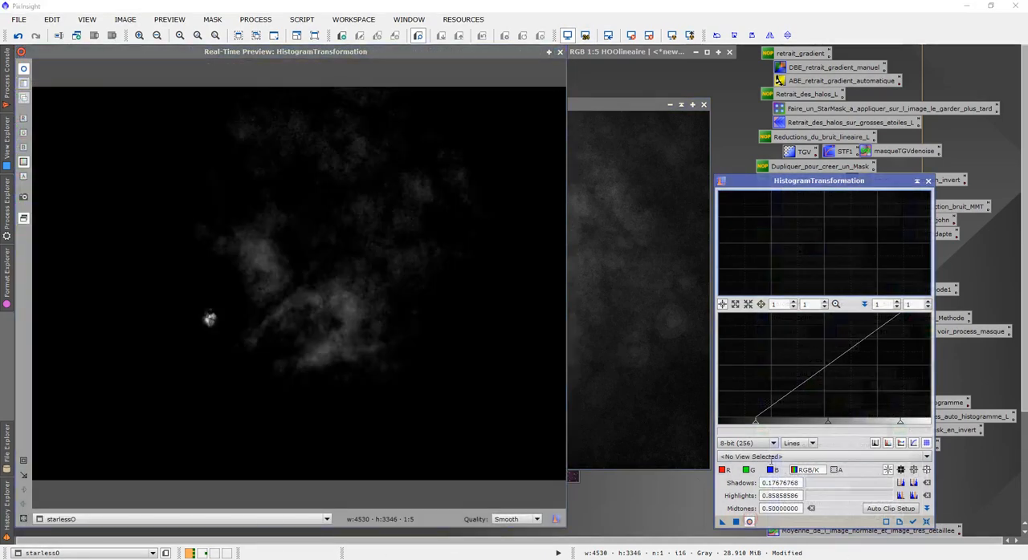
drag(756, 421, 739, 419)
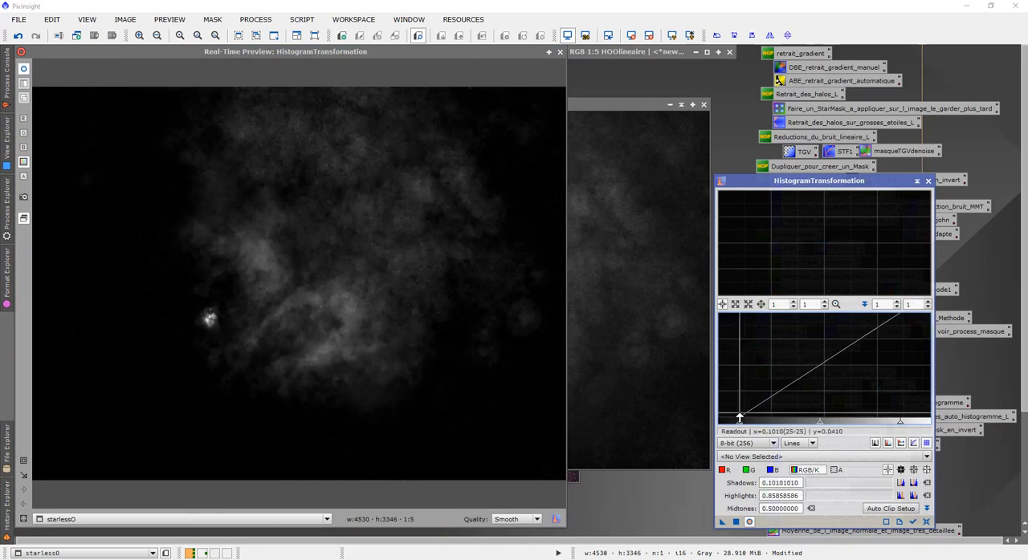
click(736, 522)
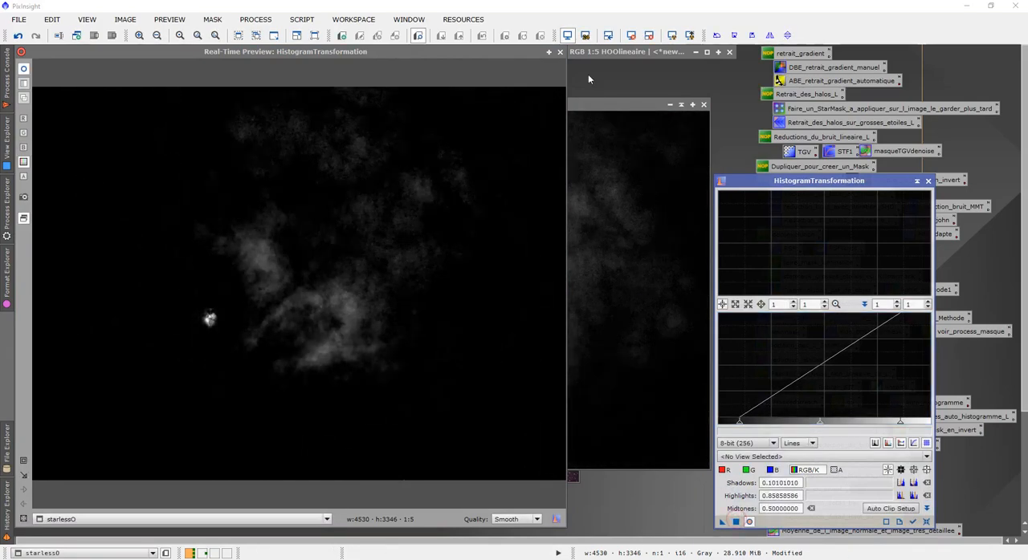
click(560, 52)
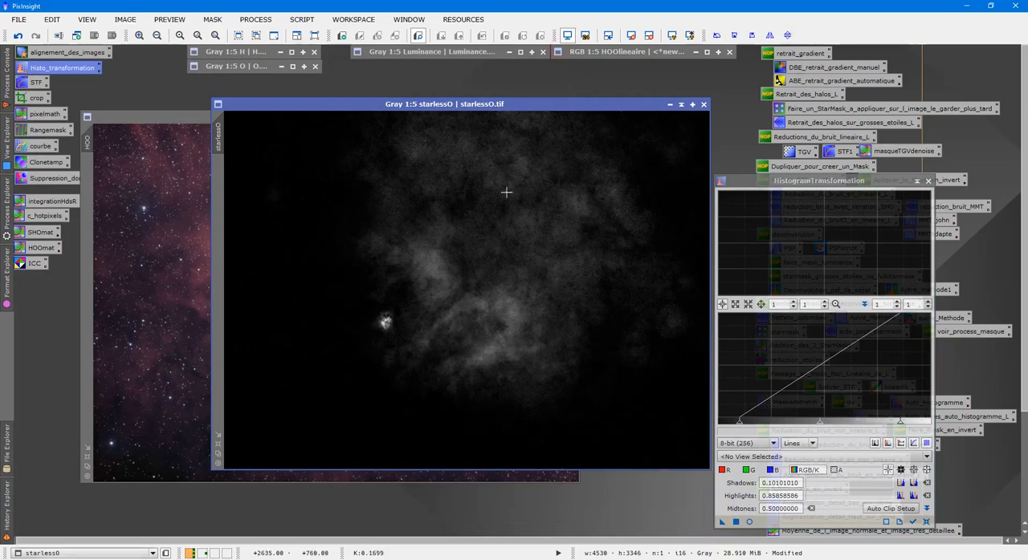
scroll(304, 229, up, 2)
scroll(325, 245, down, 4)
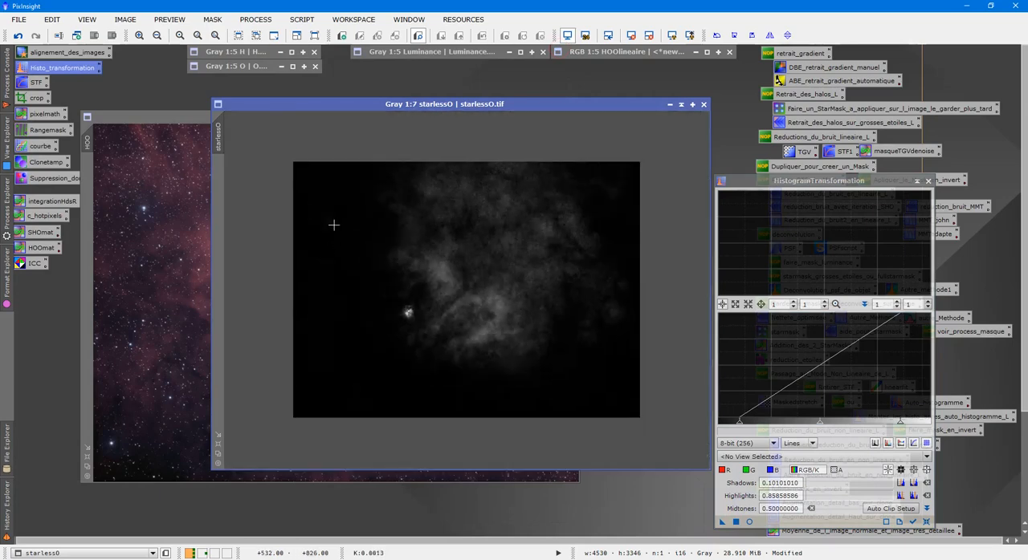
- Use CloneStamp with a radius of 250 to cover the faint patches near starlessO's left edge with black background
double_click(46, 162)
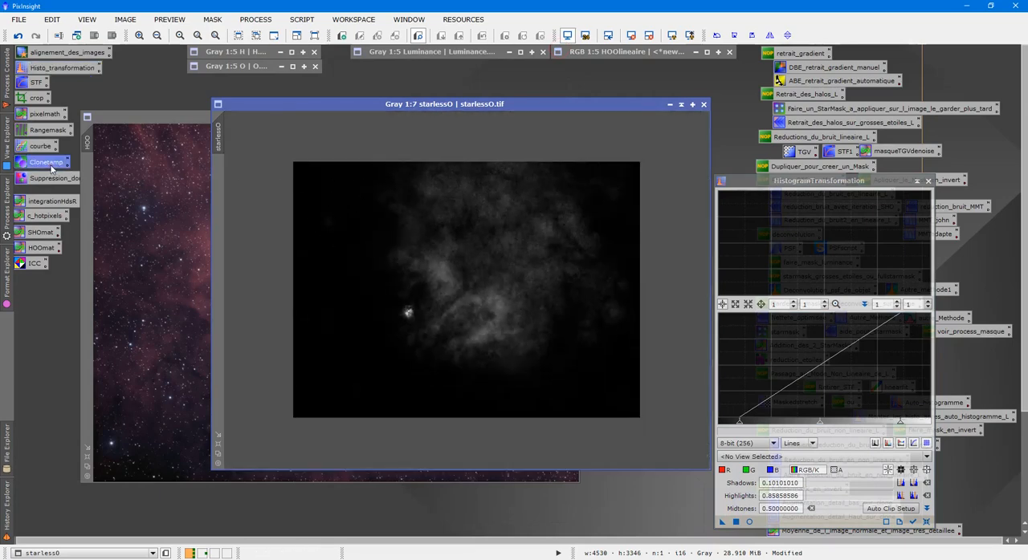
click(823, 471)
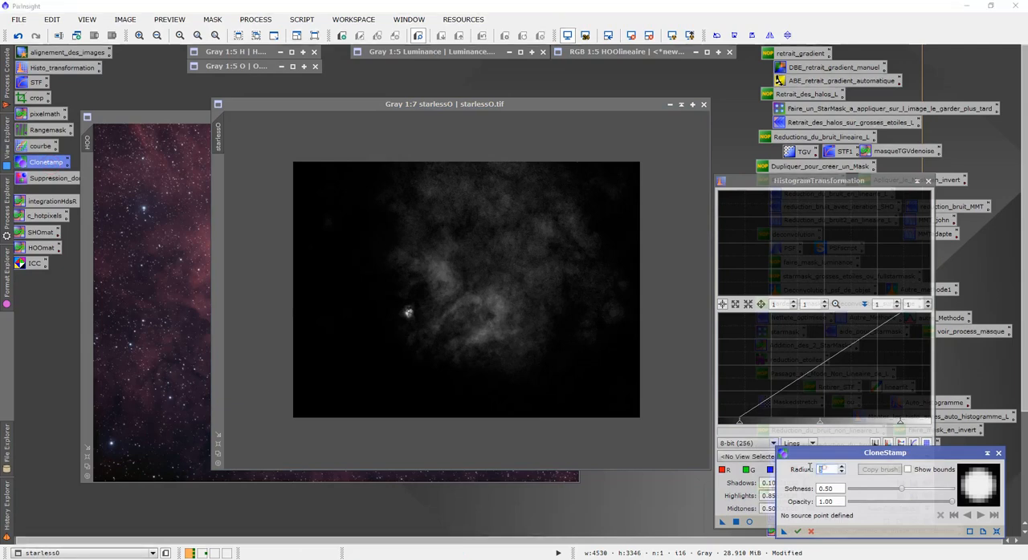
text(250)
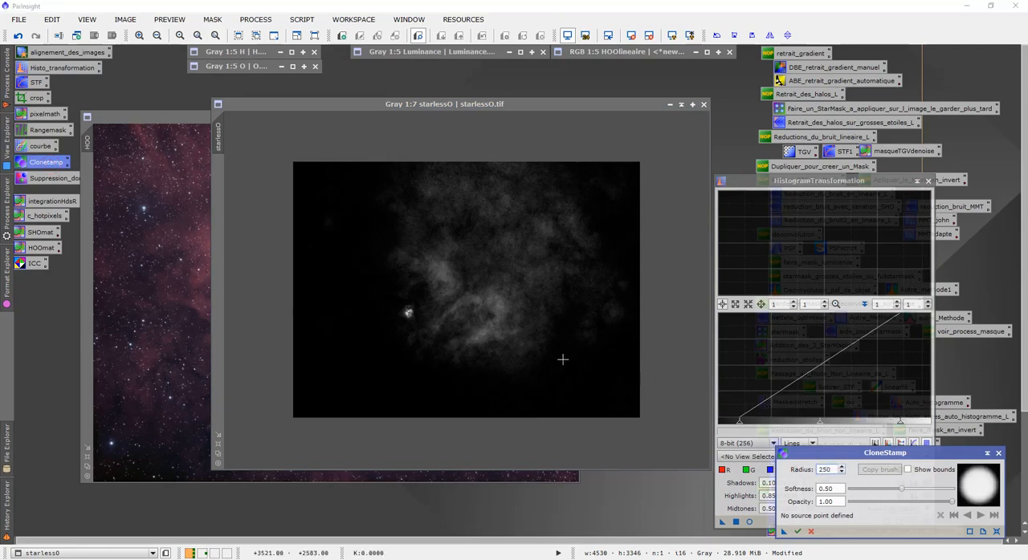
scroll(377, 314, up, 1)
ctrl+click(302, 306)
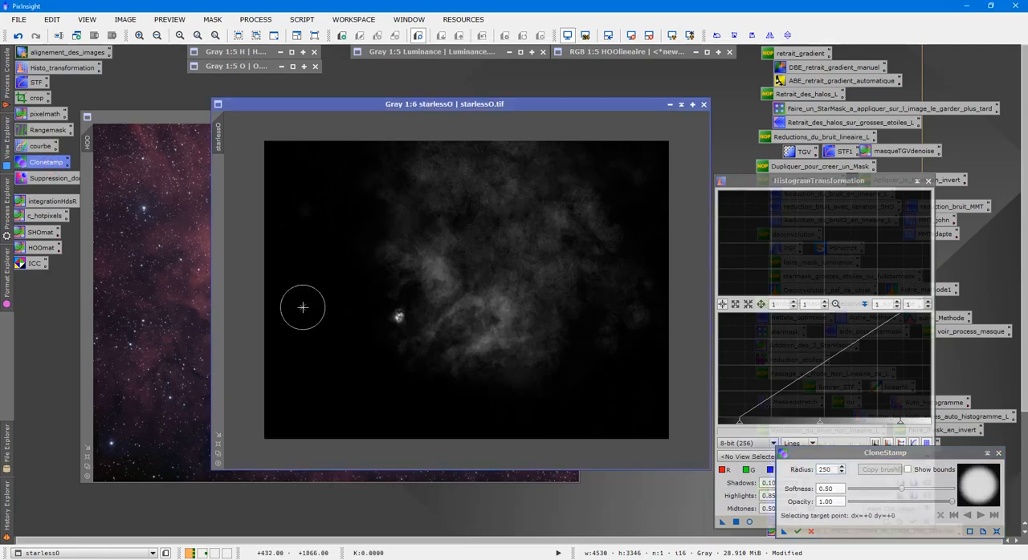
click(313, 218)
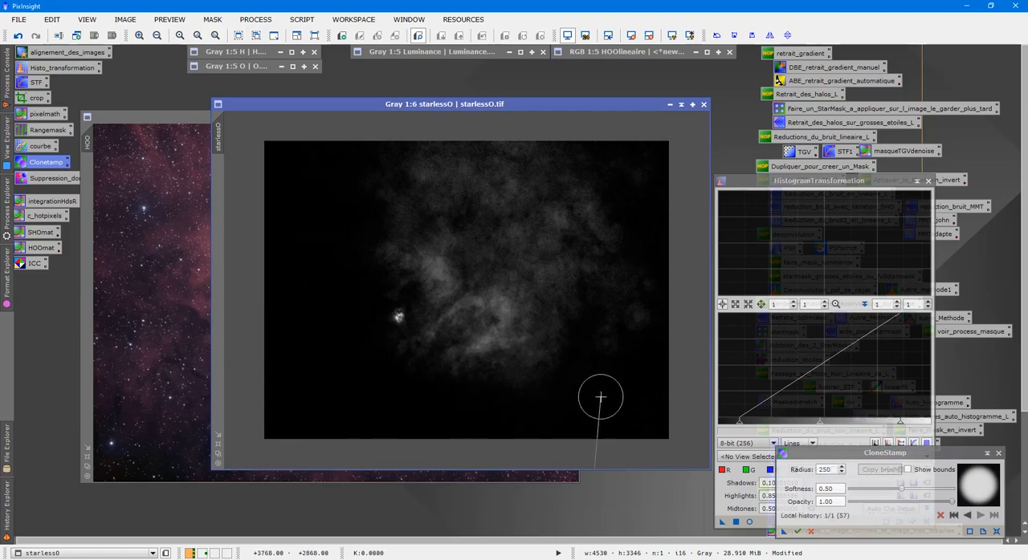
- Clone black background over the faint glow near starlessO's right edge, commit the retouching and close both process windows
click(642, 311)
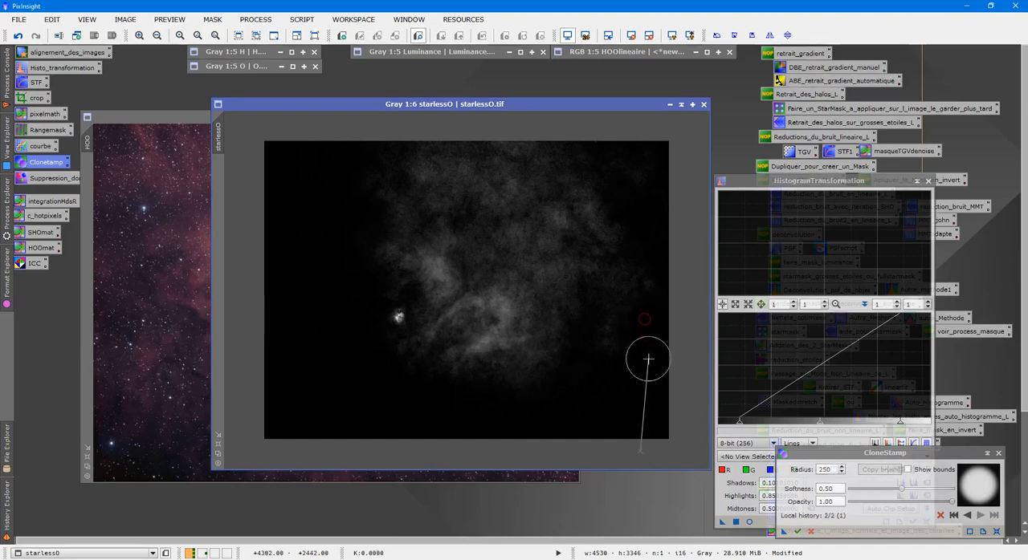
click(798, 532)
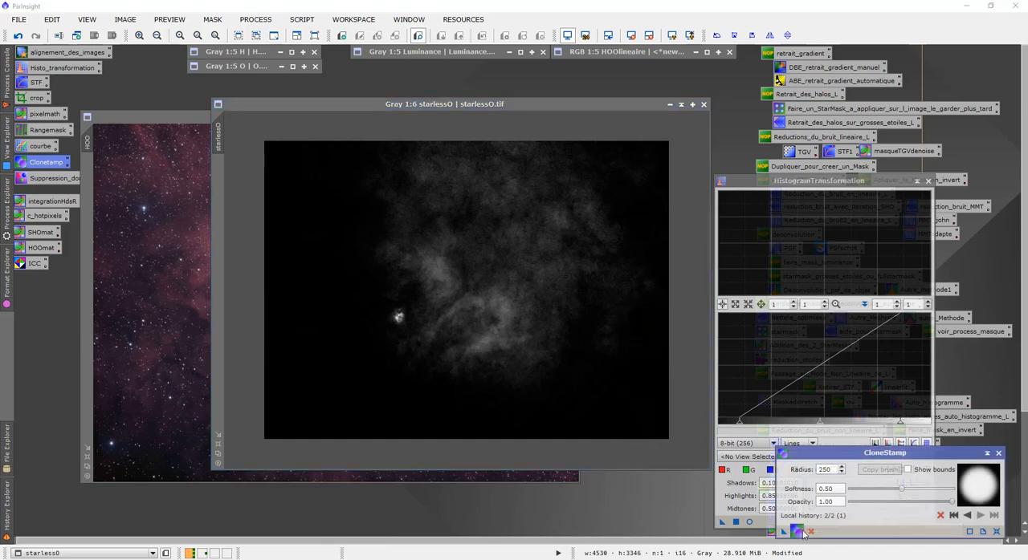
click(999, 454)
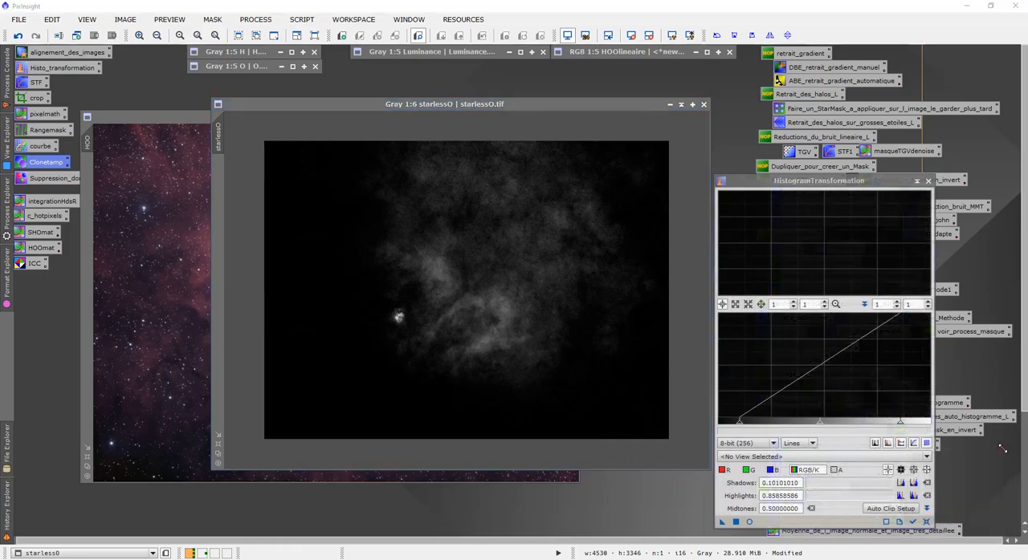
click(927, 182)
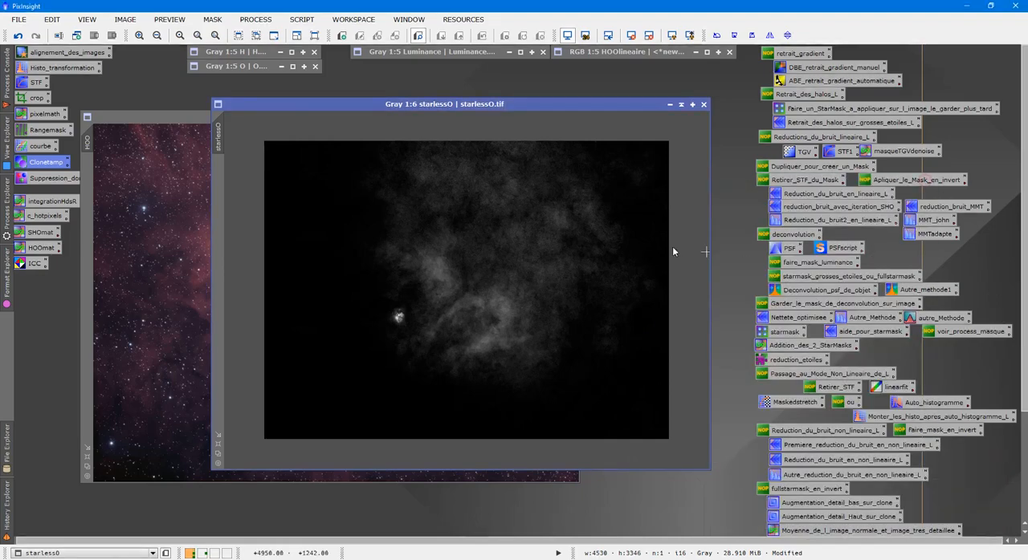
- Apply the saved Reduction_du_bruit_en_lineaire_L ATrousWaveletTransform noise reduction to starlessO and close its window
scroll(565, 238, up, 8)
scroll(565, 237, down, 6)
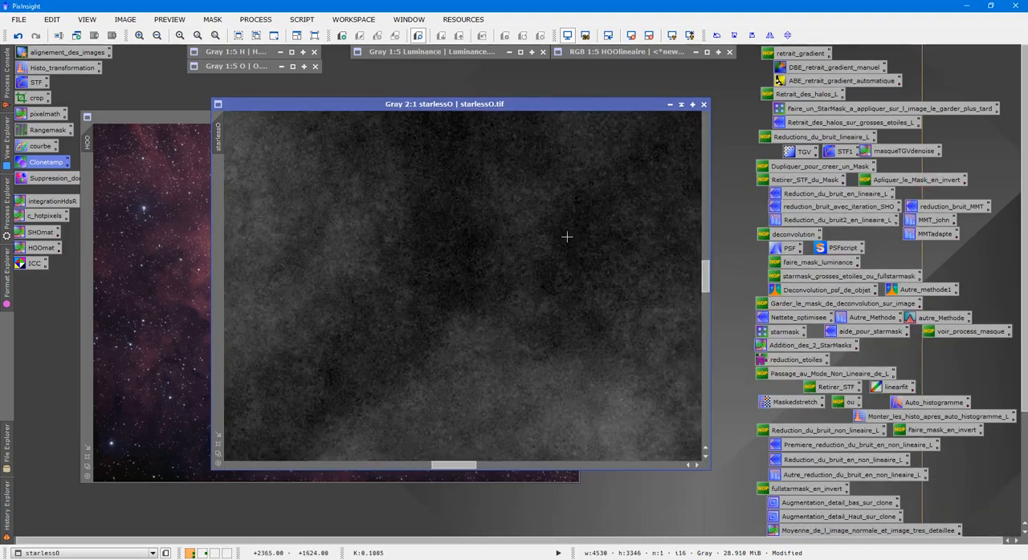
scroll(569, 228, down, 1)
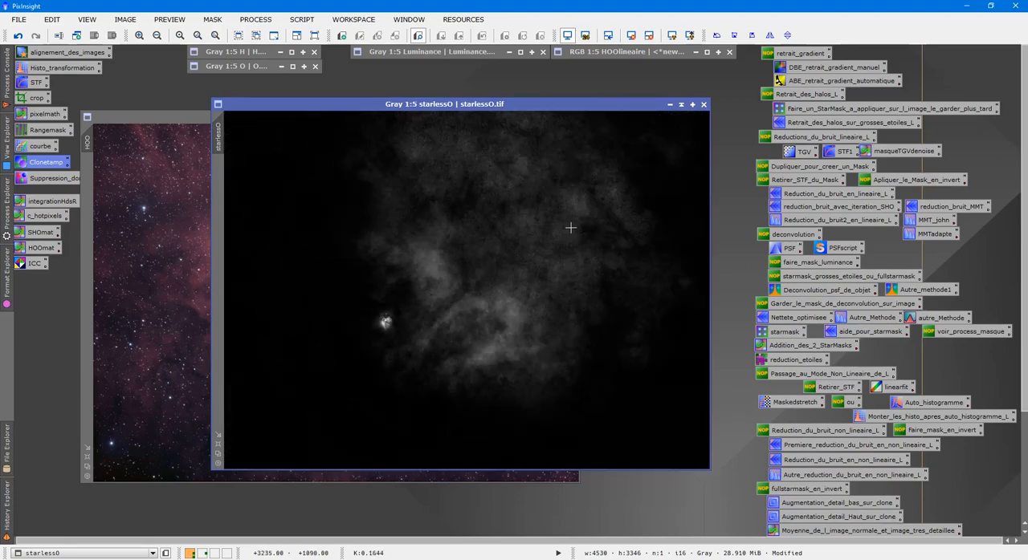
double_click(814, 196)
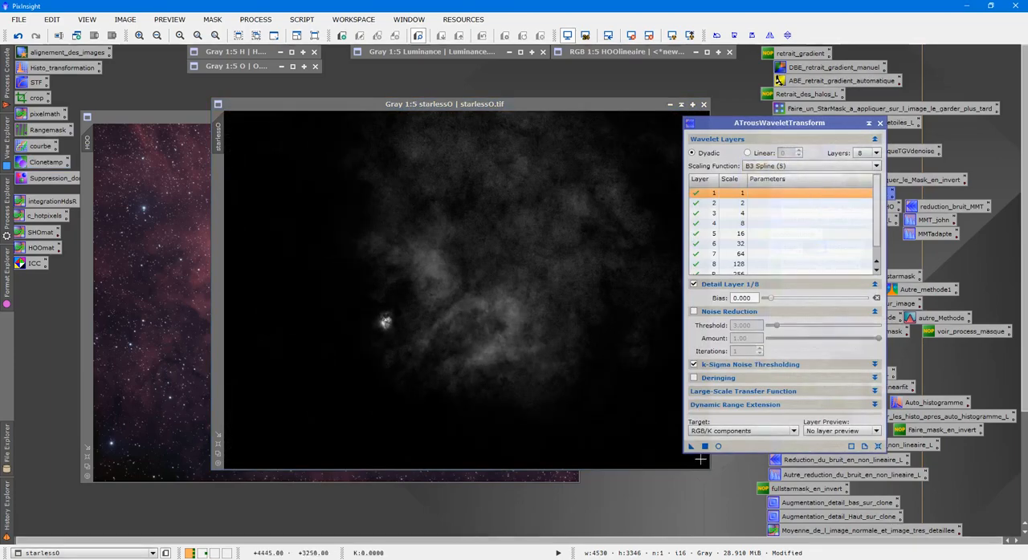
drag(691, 447, 552, 374)
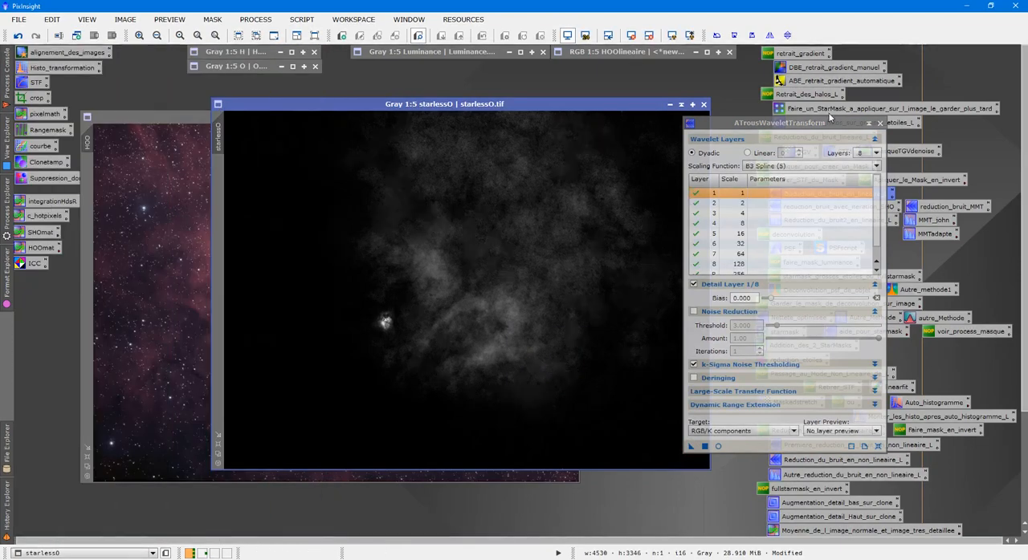
click(880, 123)
- Compare starlessO's enlarged detail before and after the noise reduction by undoing and redoing it
scroll(591, 237, up, 6)
scroll(591, 237, down, 4)
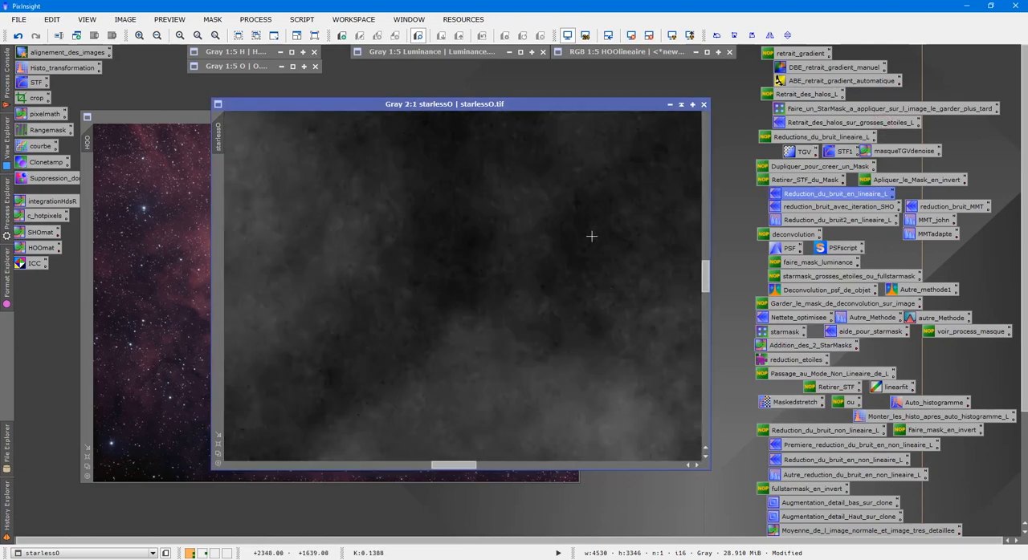
scroll(368, 183, up, 3)
click(17, 36)
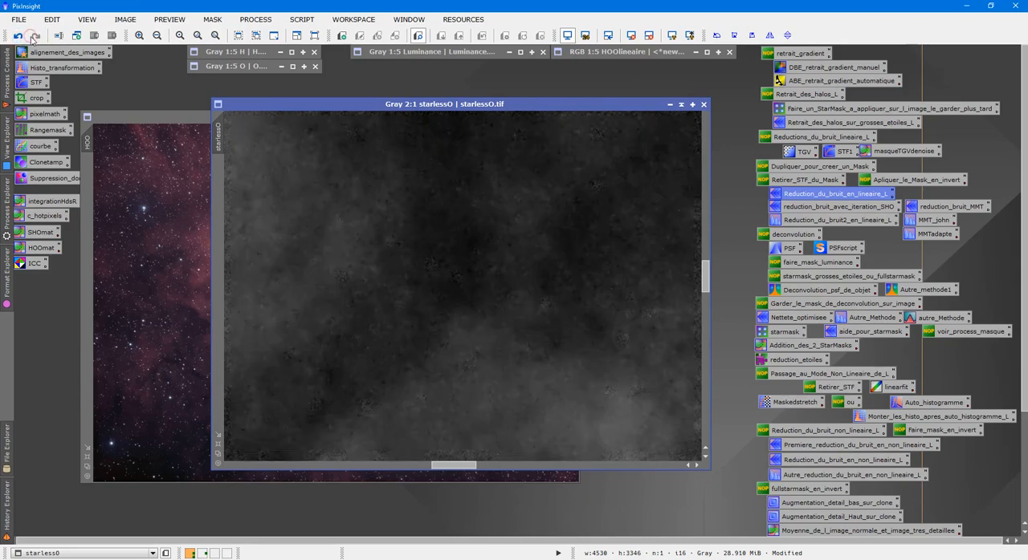
click(33, 37)
scroll(451, 231, down, 5)
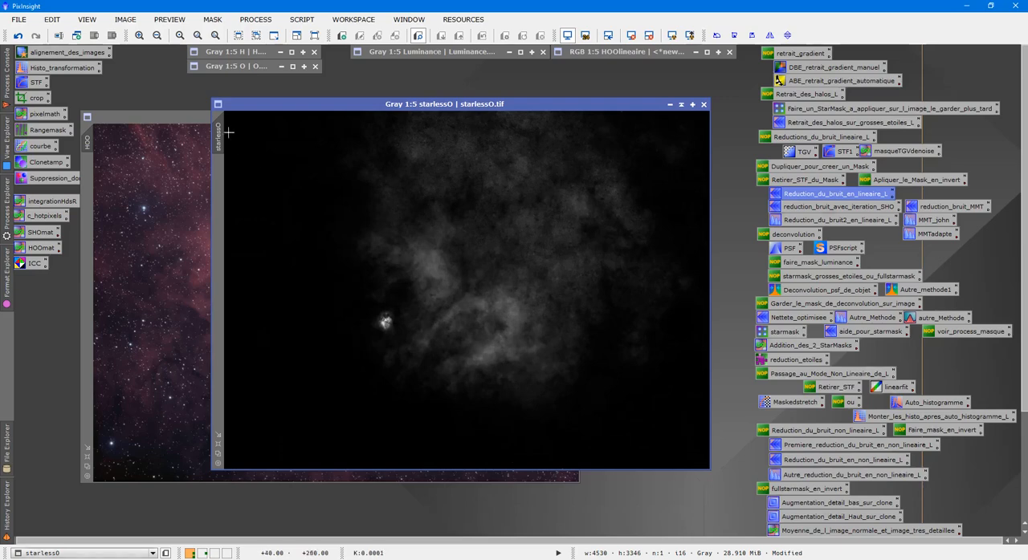
- Apply starlessO as a mask to the HOO image, collapse and move the mask image aside, and hide the mask overlay
drag(222, 130, 89, 191)
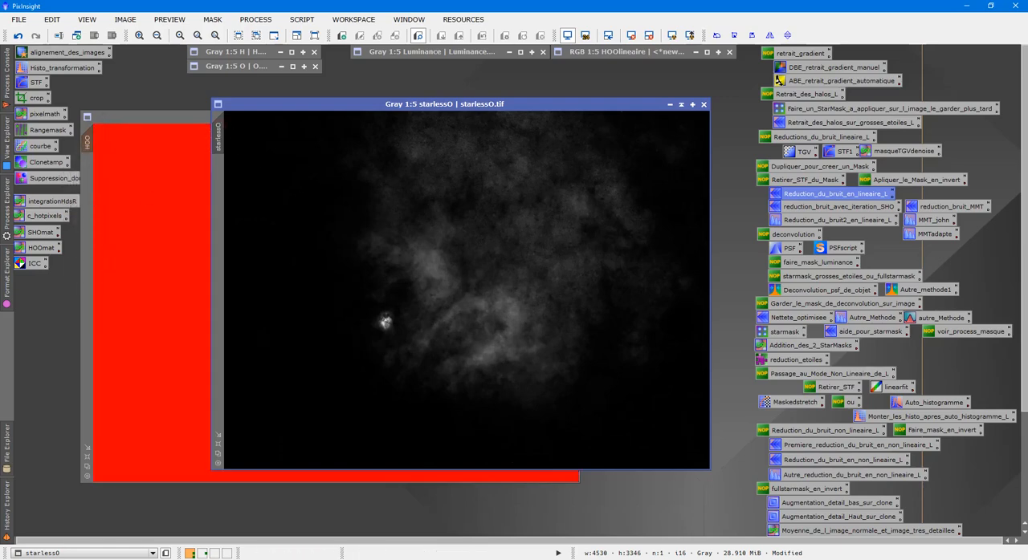
click(682, 105)
drag(437, 283, 612, 84)
click(436, 242)
key(ctrl+k)
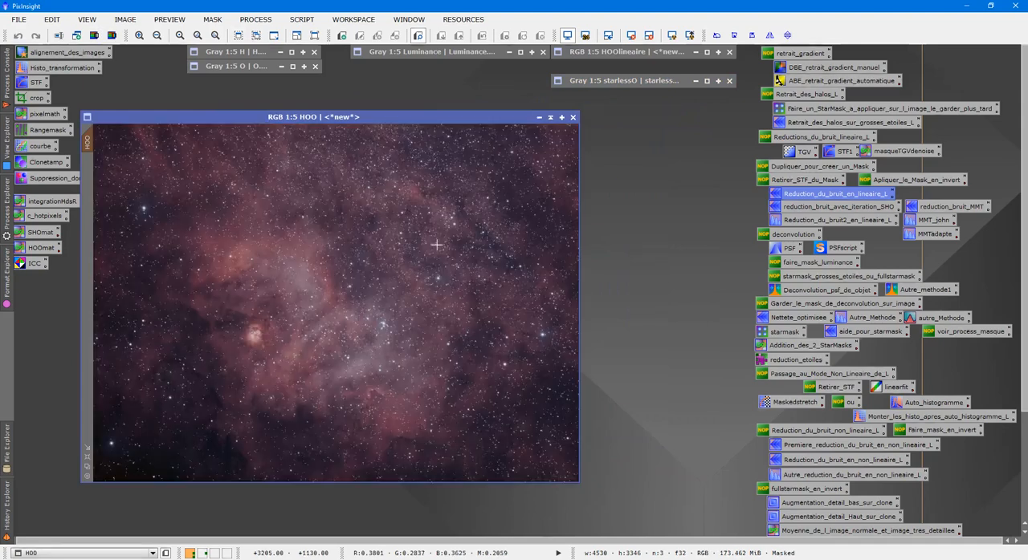
- Preview CurvesTransformation on the masked HOO image and bend the a-component curve with a point at input 0.55679, output 0.47549
drag(350, 118, 419, 120)
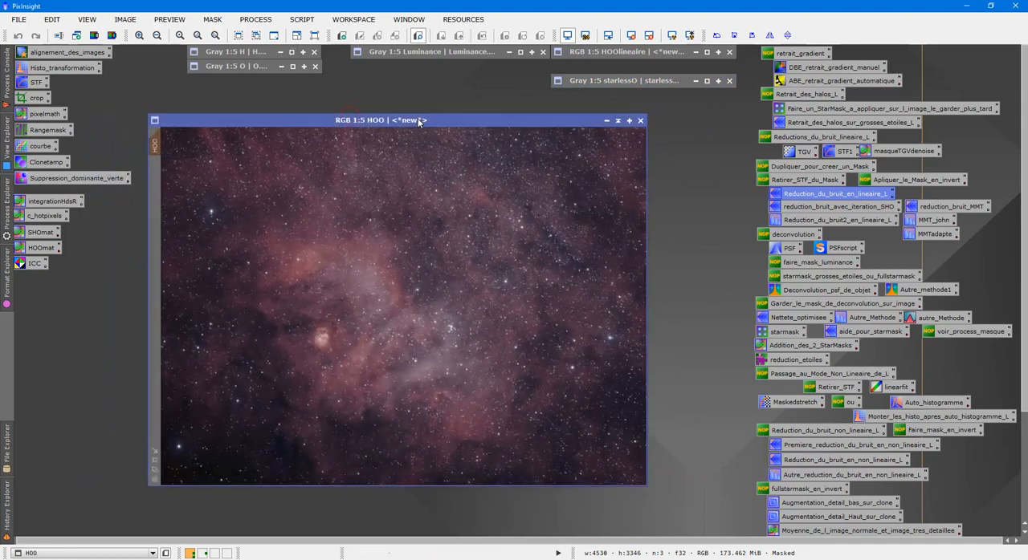
double_click(40, 145)
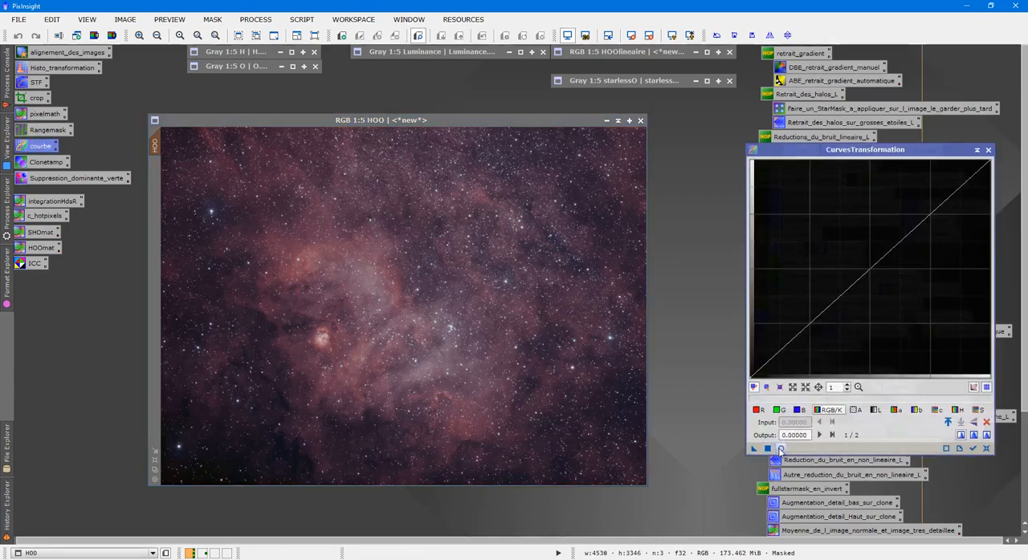
click(781, 449)
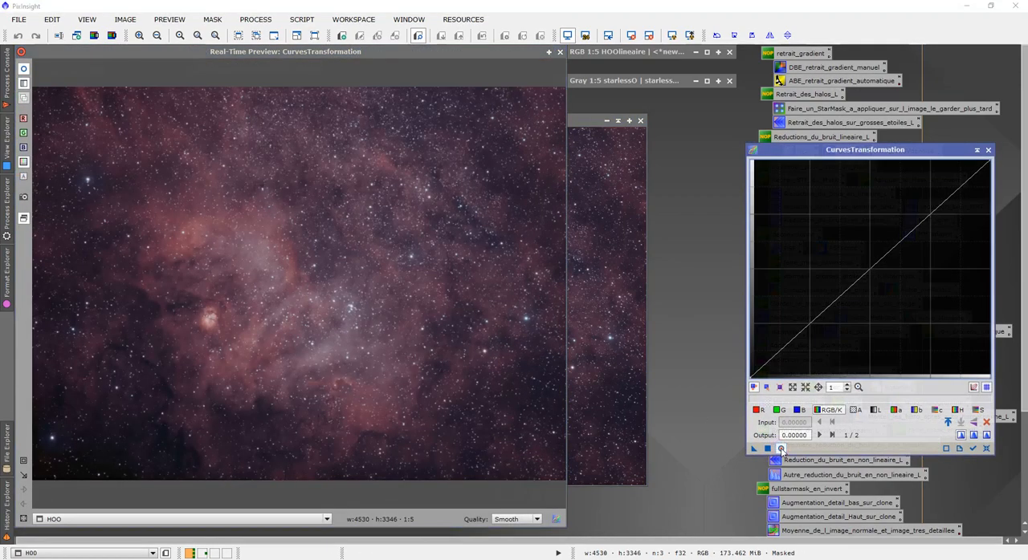
click(901, 411)
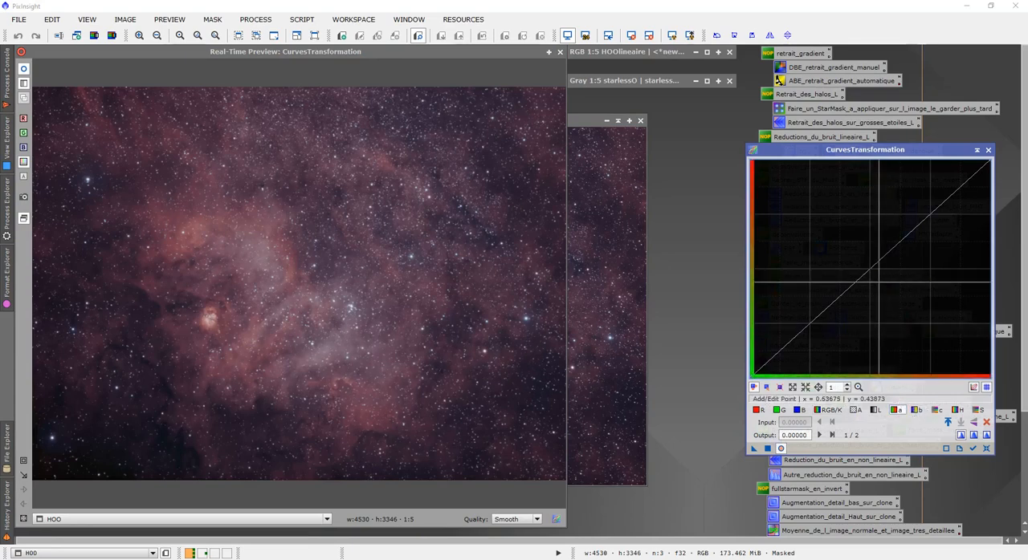
mouse_move(871, 268)
mouse_down()
mouse_move(964, 320)
mouse_move(968, 293)
mouse_move(939, 255)
mouse_move(872, 266)
mouse_move(883, 274)
mouse_up()
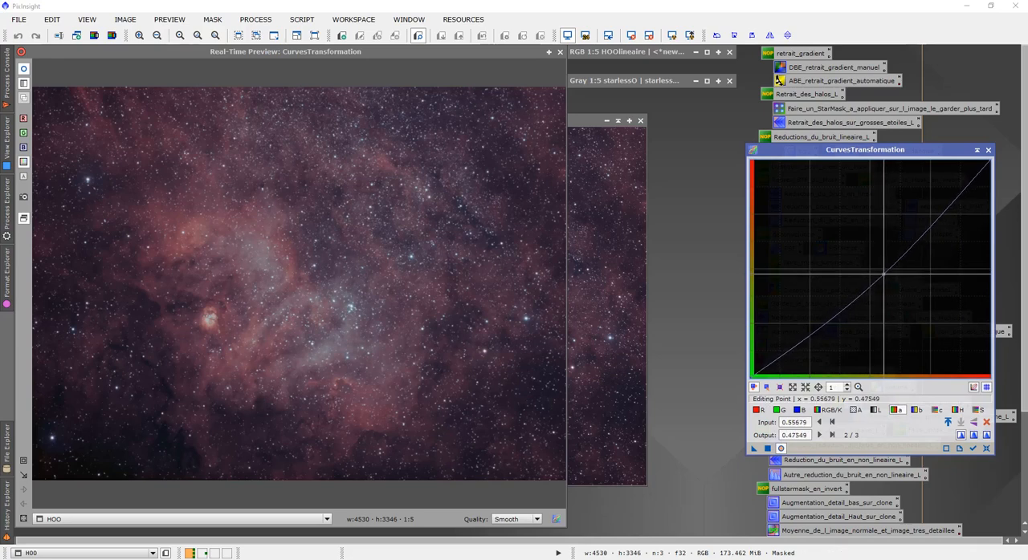
- Bend the b-component curve with a point at input 0.54566, output 0.45588, and compare the preview with the unprocessed HOO image
click(916, 411)
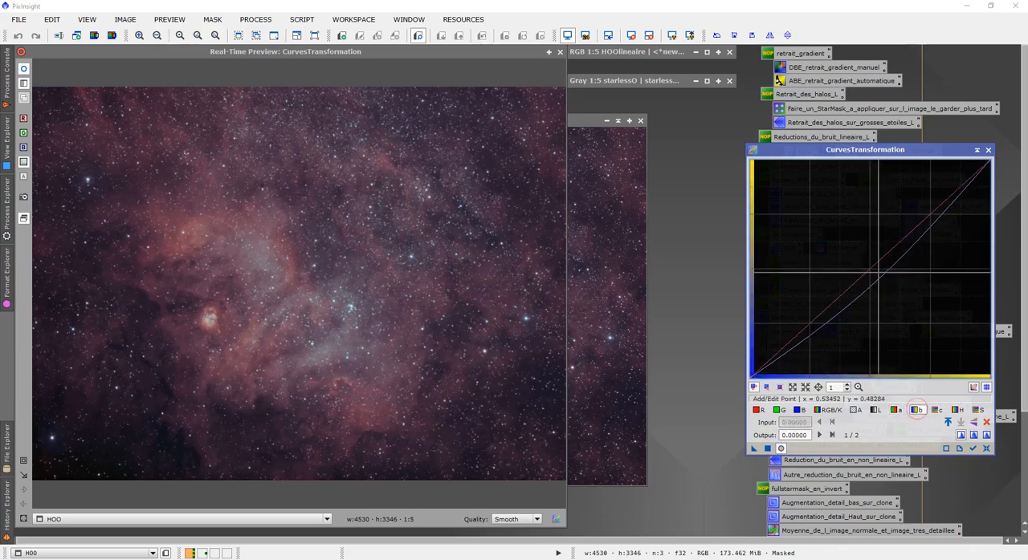
drag(879, 275, 882, 277)
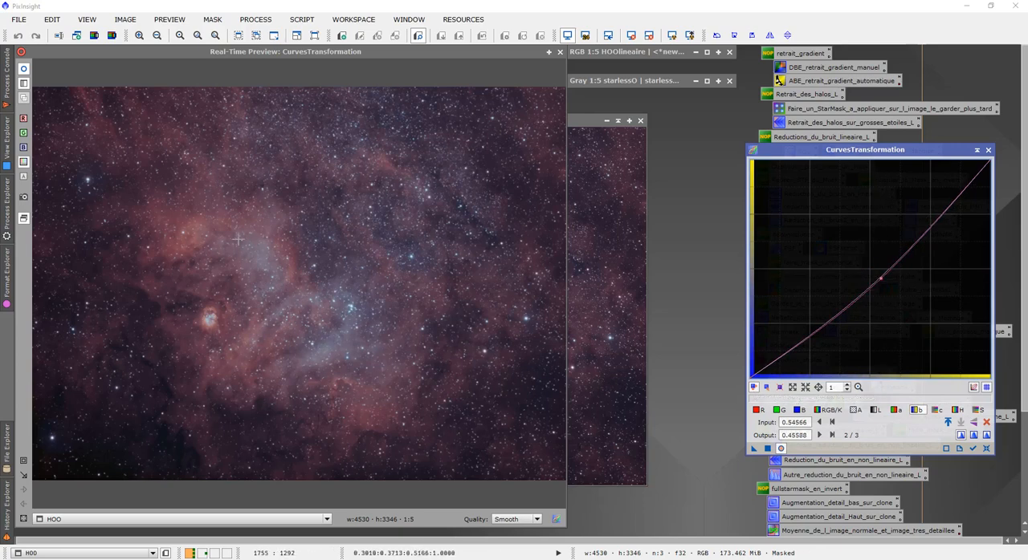
click(26, 70)
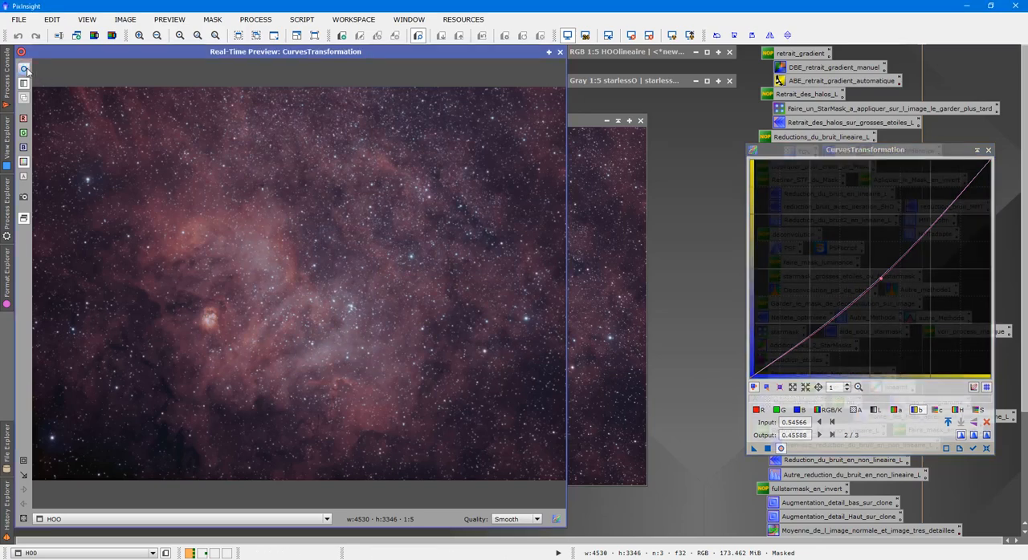
click(26, 70)
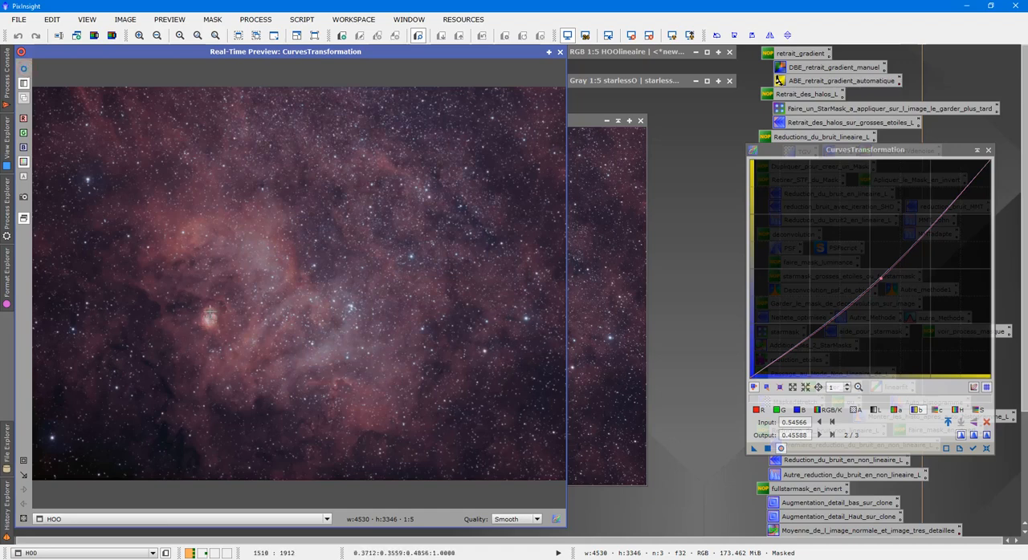
click(25, 70)
- Move the a-component curve point to input 0.55902, output 0.47059, and compare the preview with the unprocessed HOO image
click(898, 411)
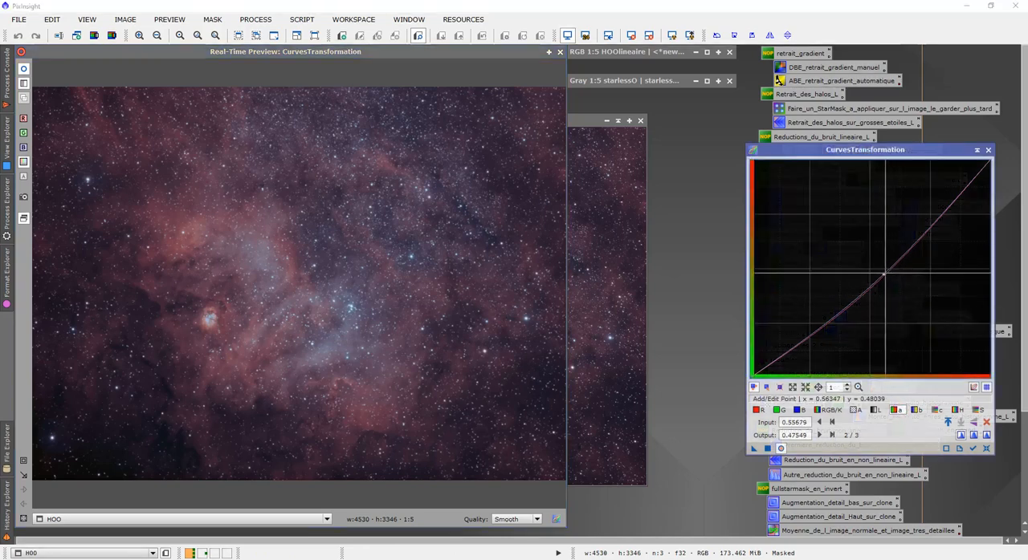
drag(883, 274, 884, 275)
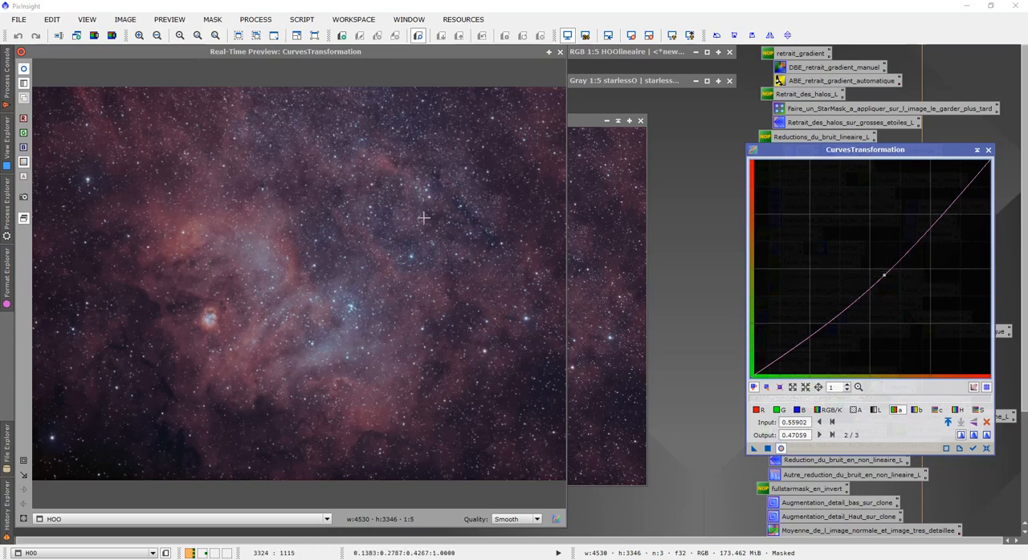
click(25, 70)
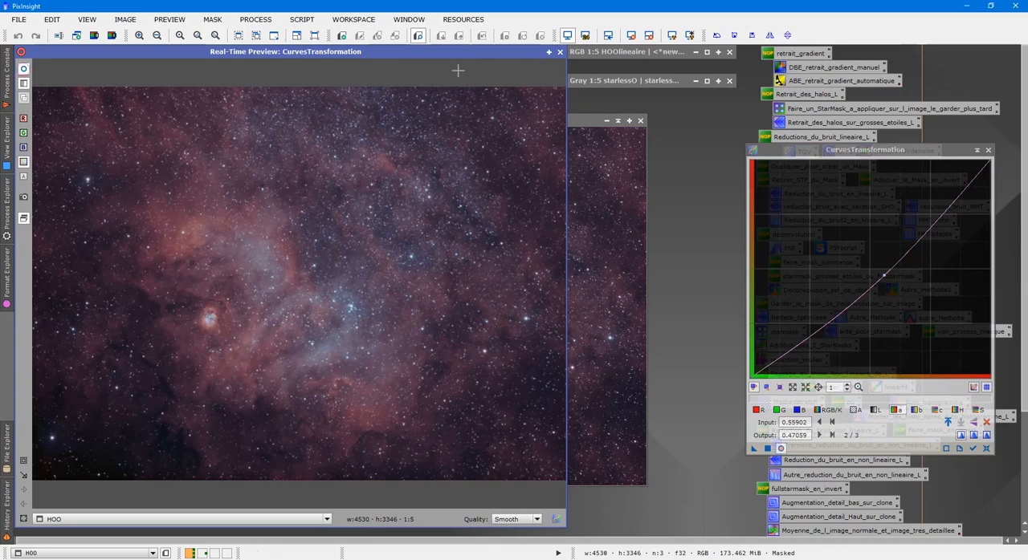
click(24, 71)
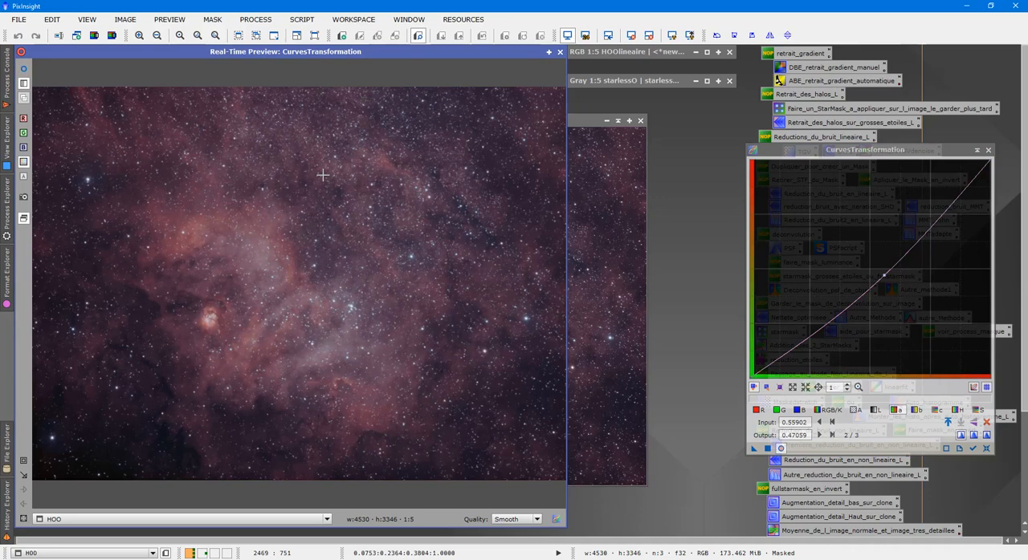
click(24, 70)
- Close the real-time preview, apply the curves to the masked HOO image, and close CurvesTransformation
click(559, 52)
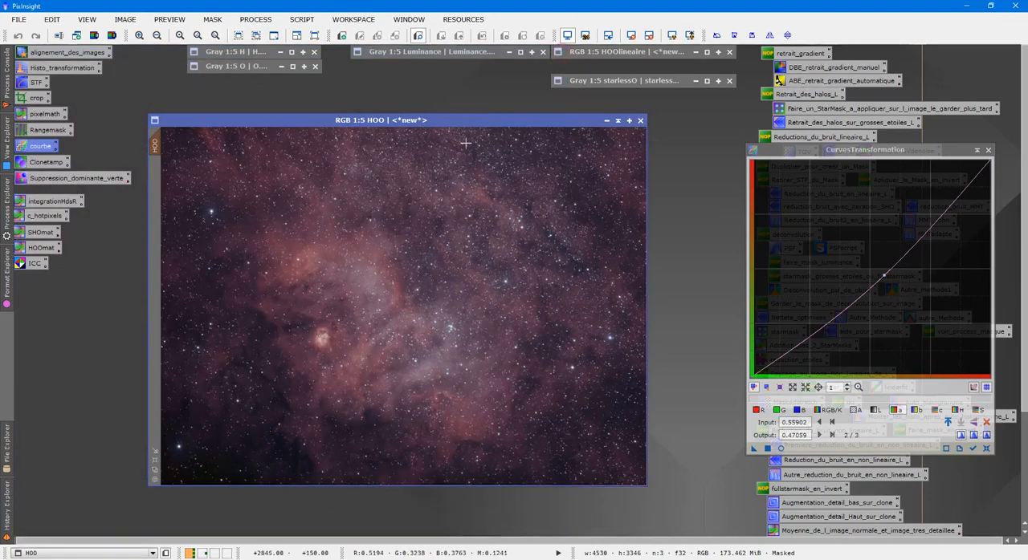
click(764, 448)
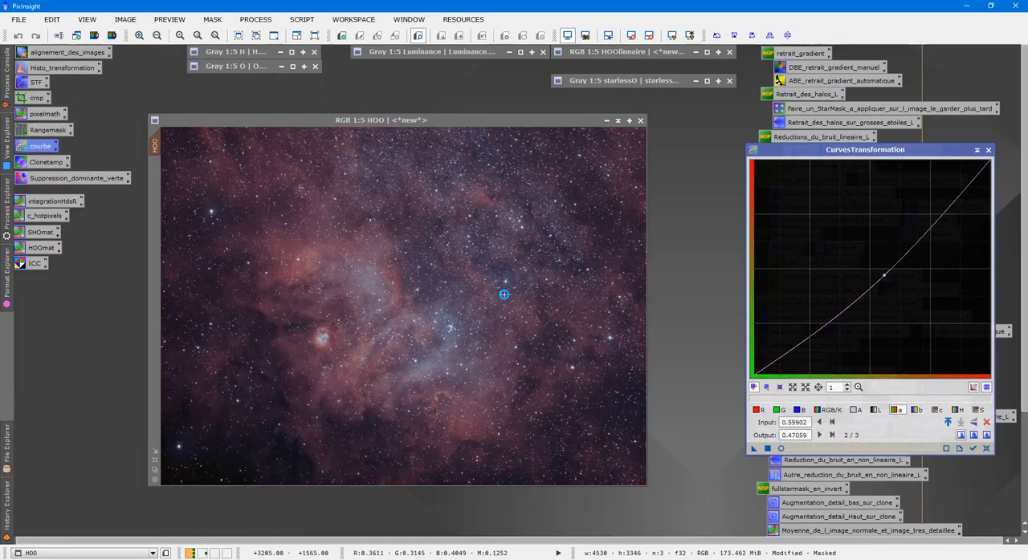
click(989, 150)
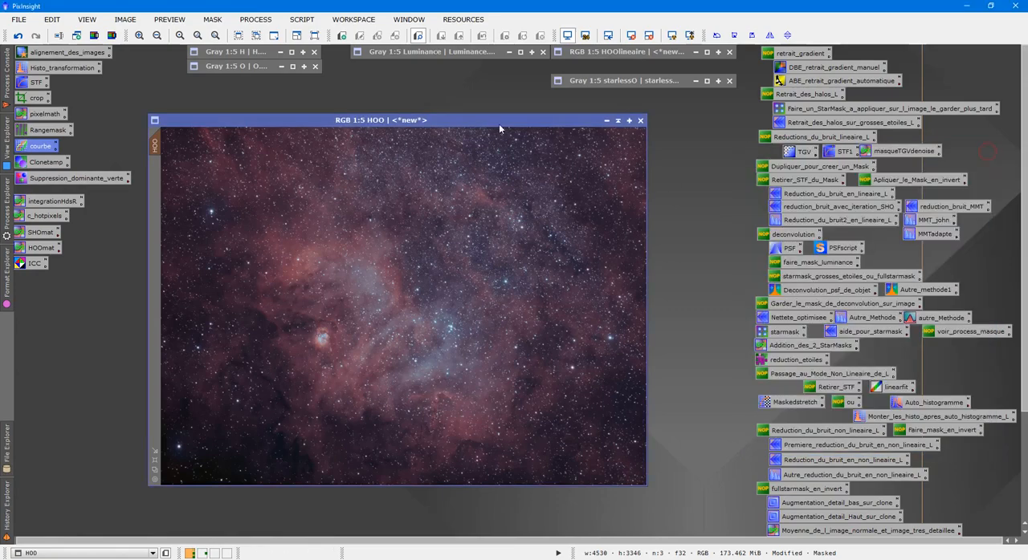
- Reposition the HOO image window, inspect its enlarged stars, and remove the mask from the image
drag(498, 123, 441, 108)
scroll(502, 241, up, 3)
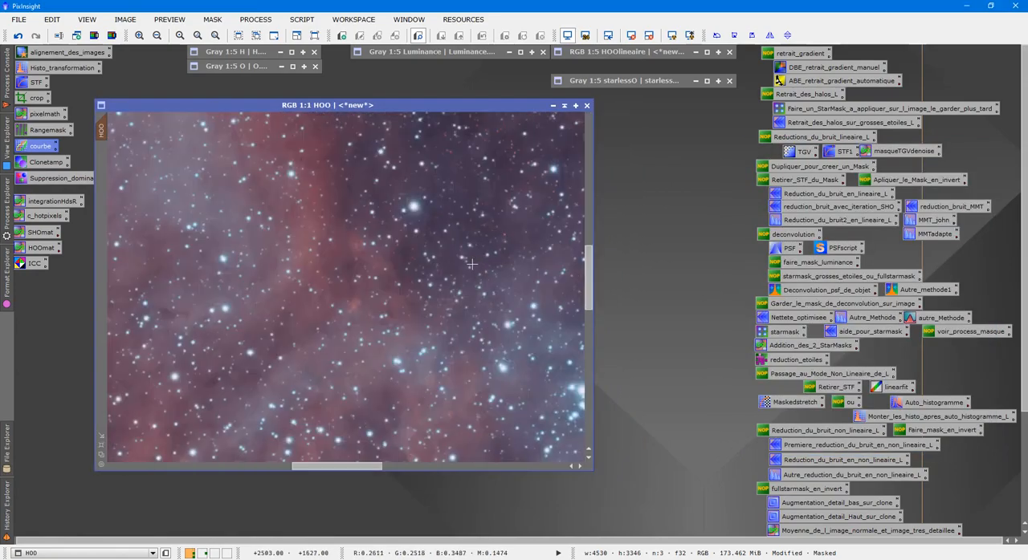
scroll(472, 264, down, 1)
right_click(410, 211)
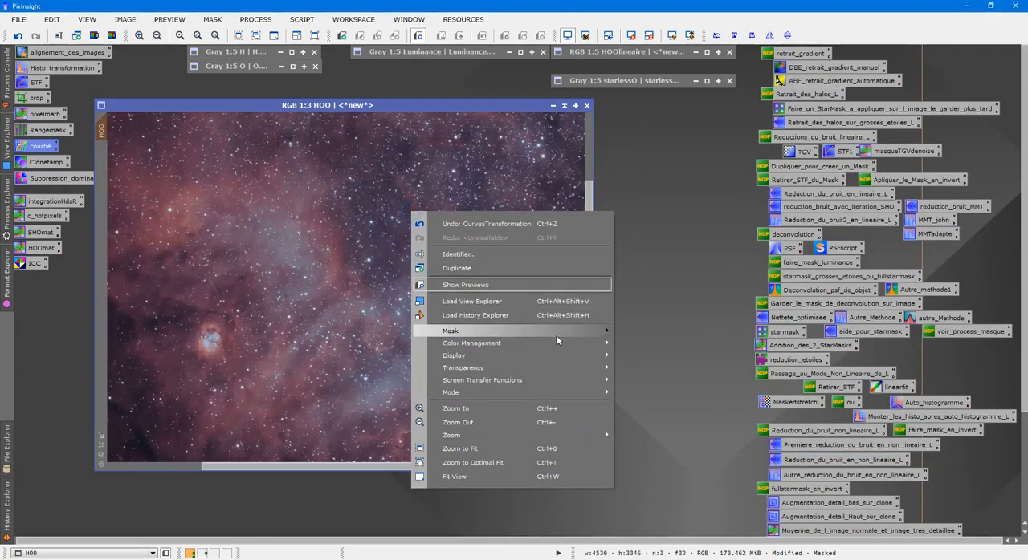
mouse_move(556, 335)
click(658, 350)
- Remove the green cast from the HOO image using SCNR with Average Neutral protection and amount 1.00, and close the process
scroll(423, 238, up, 3)
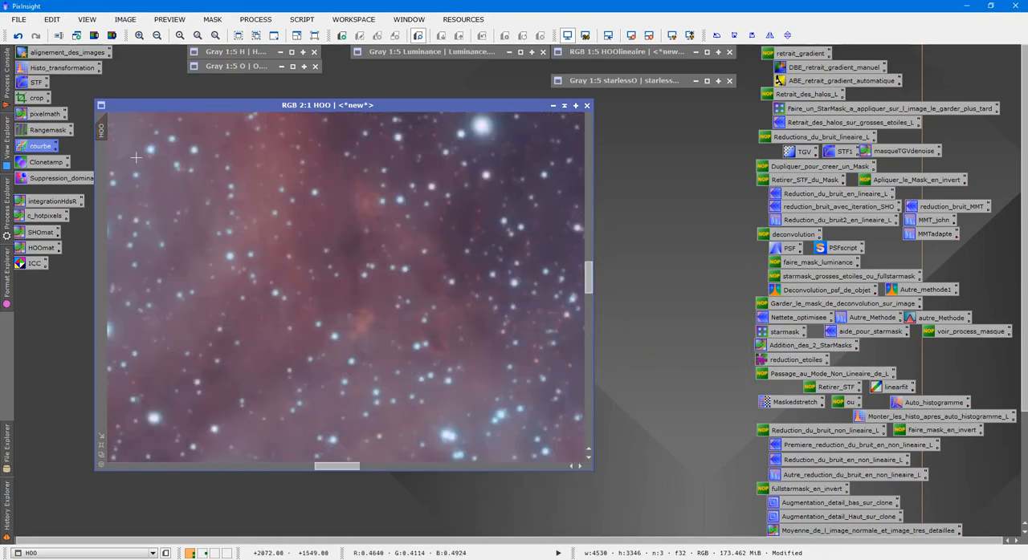
double_click(62, 178)
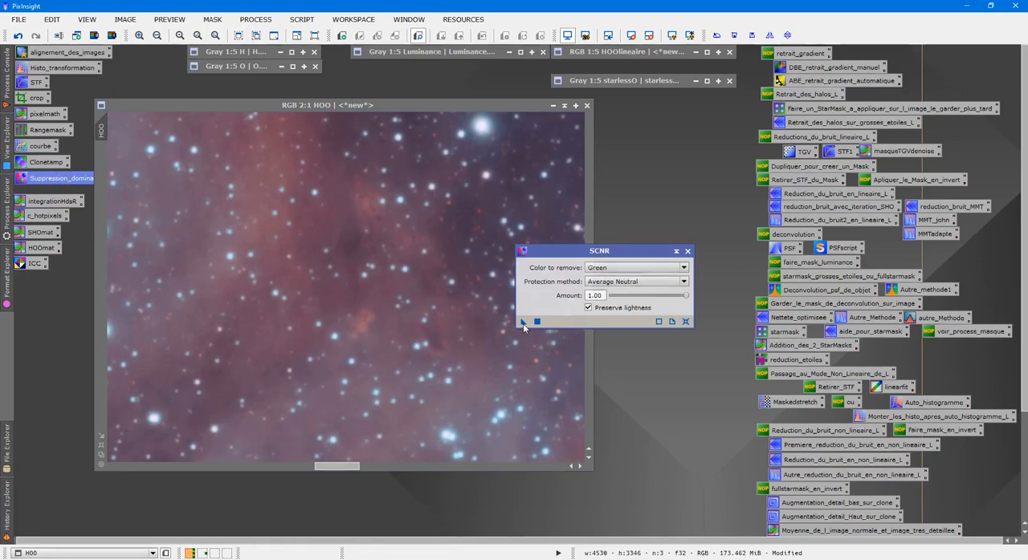
drag(522, 322, 350, 305)
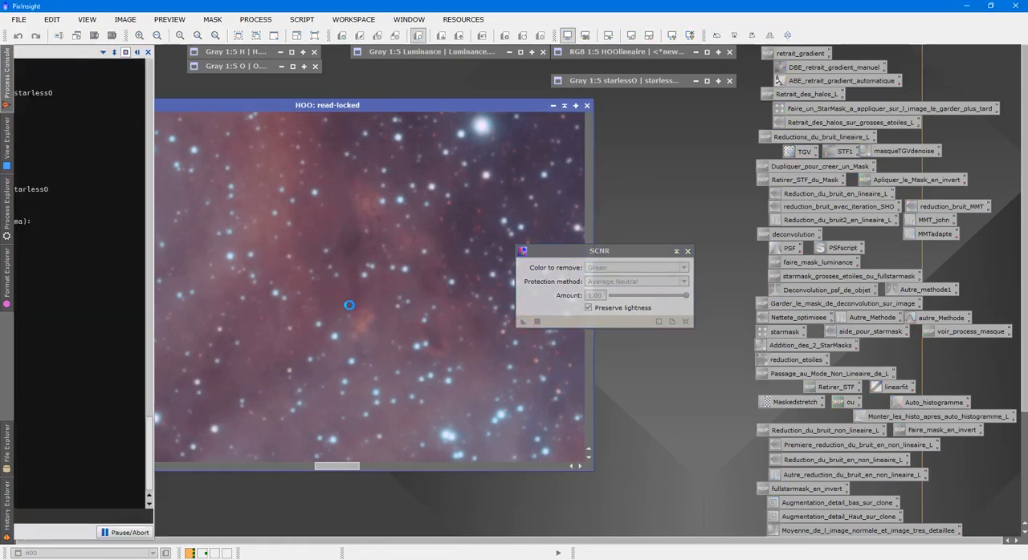
scroll(431, 238, down, 4)
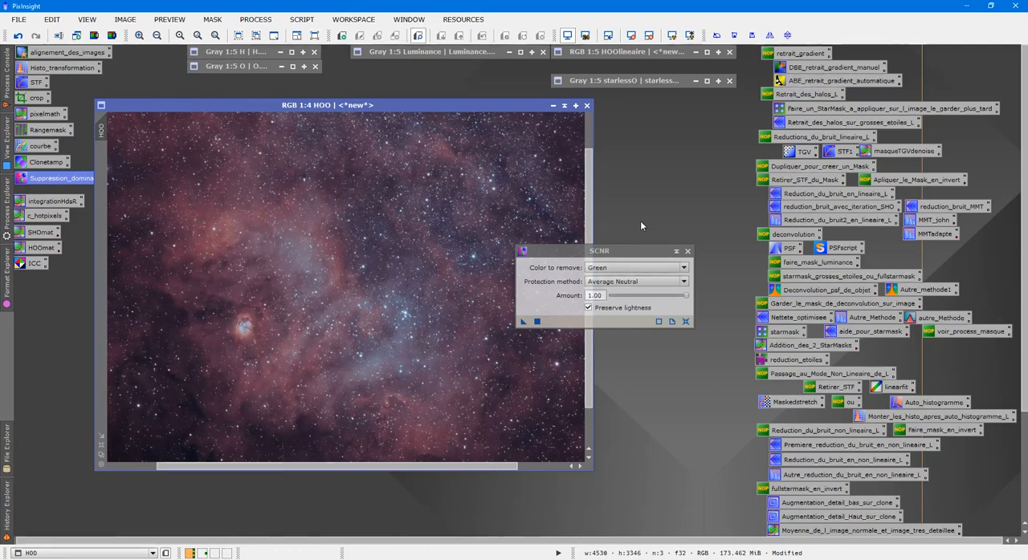
click(686, 252)
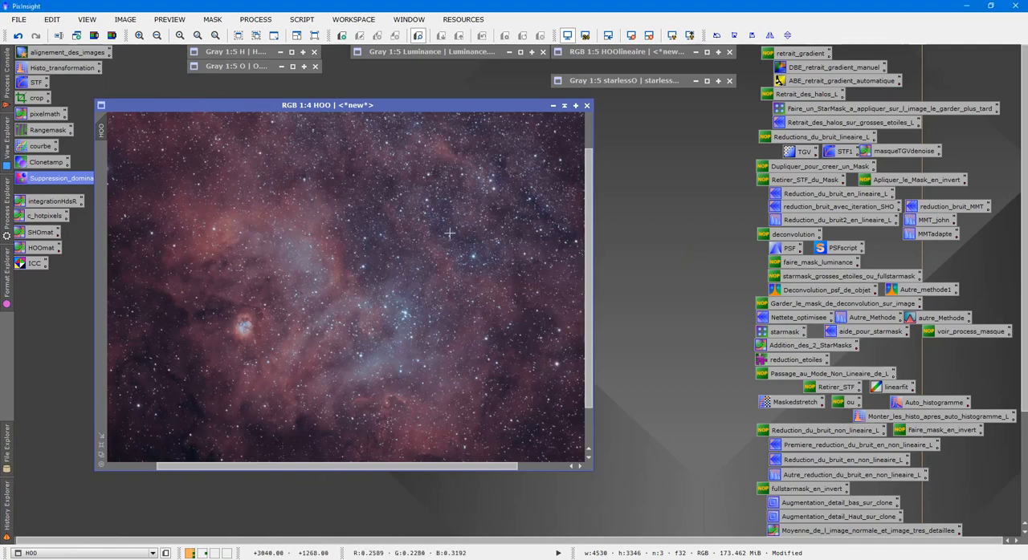
scroll(450, 233, down, 1)
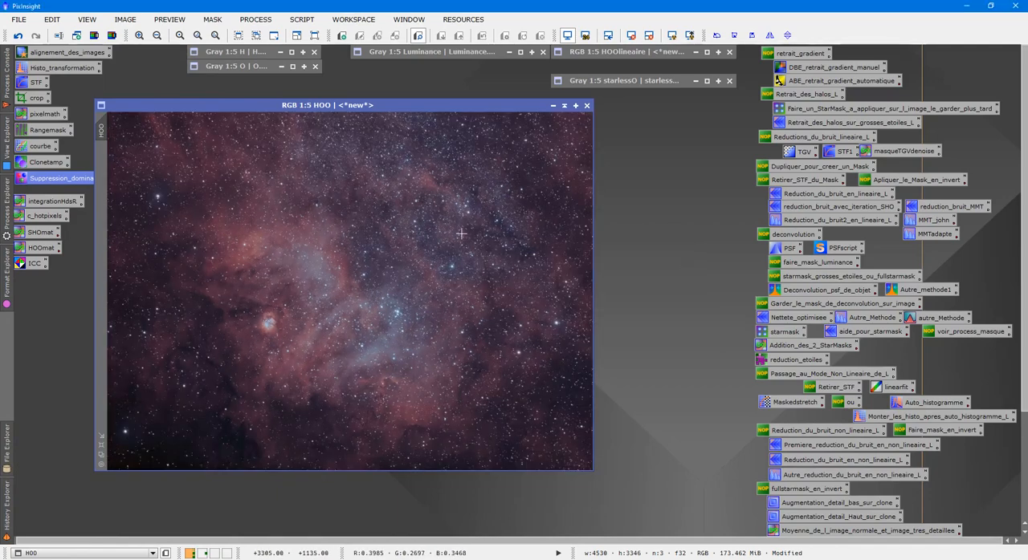
- Save the image to the Desktop (Bureau) as a 16-bit uncompressed TIFF named HOO
click(17, 20)
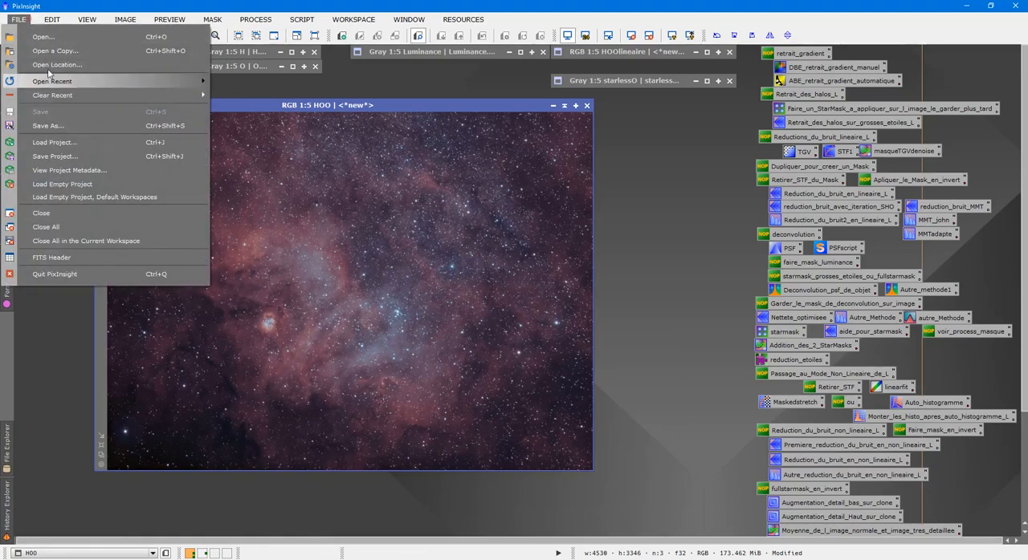
click(62, 125)
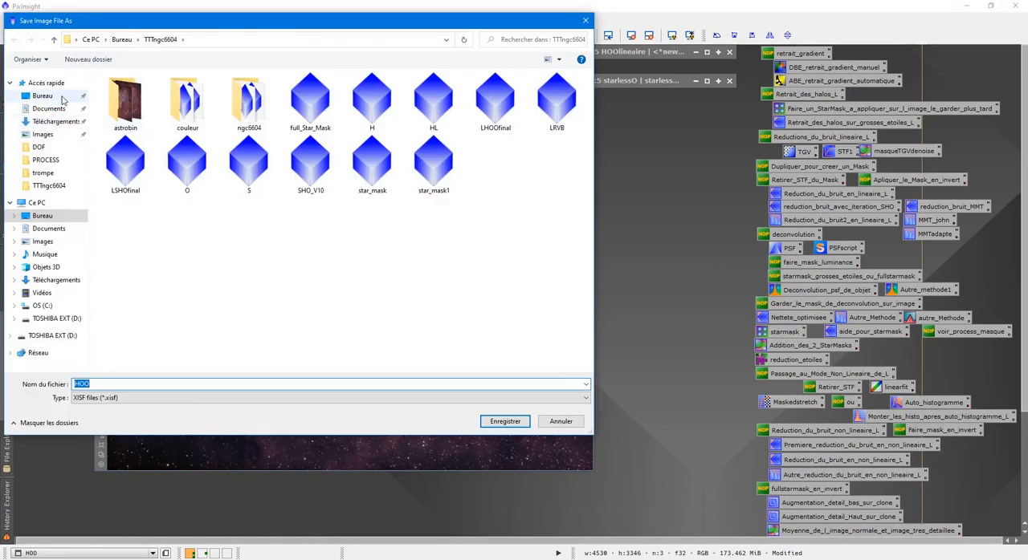
click(61, 98)
click(235, 399)
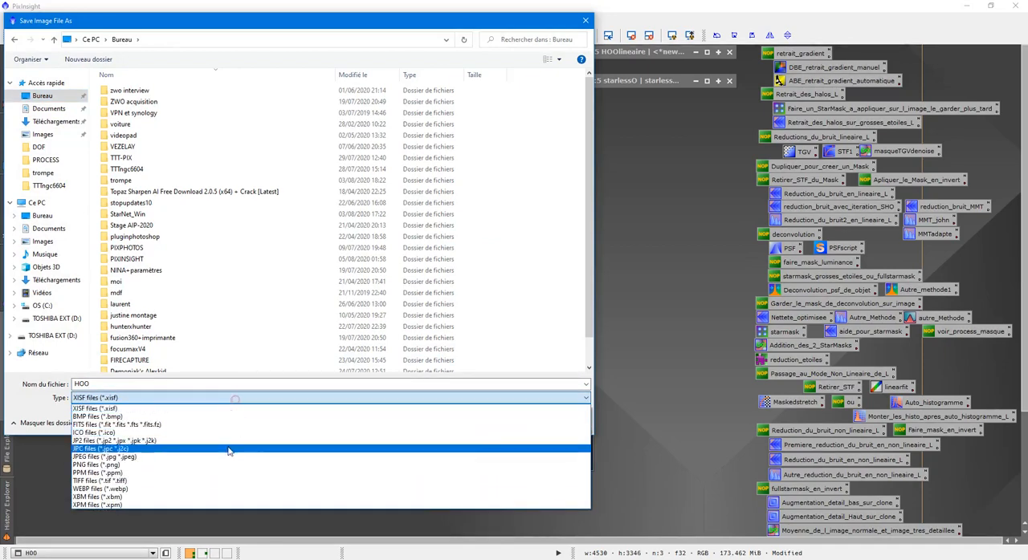
click(233, 480)
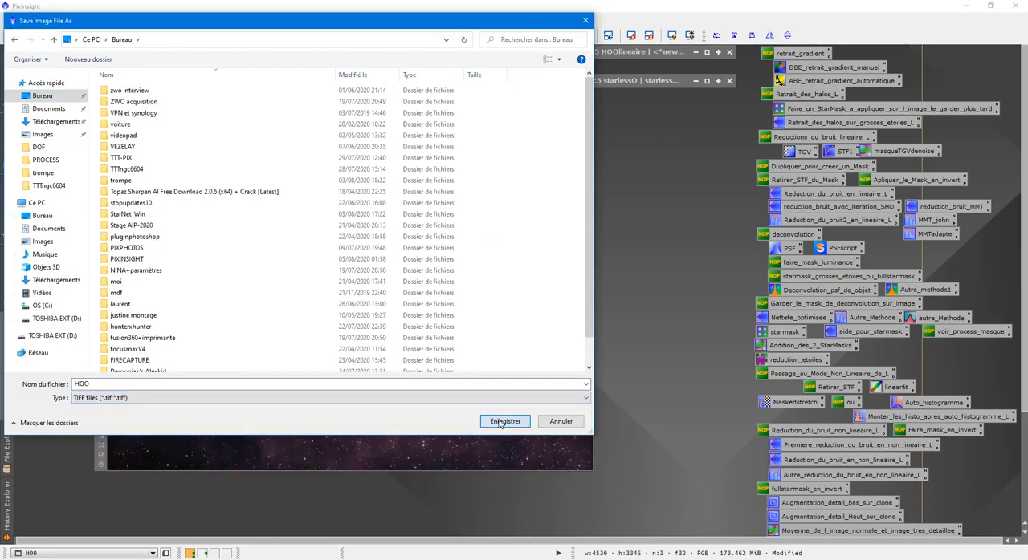
click(504, 421)
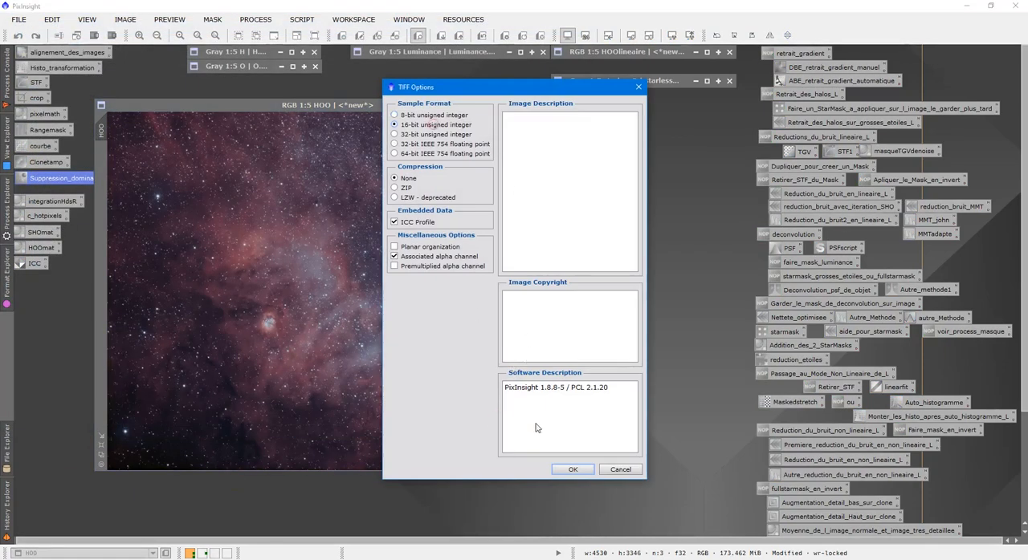
click(572, 470)
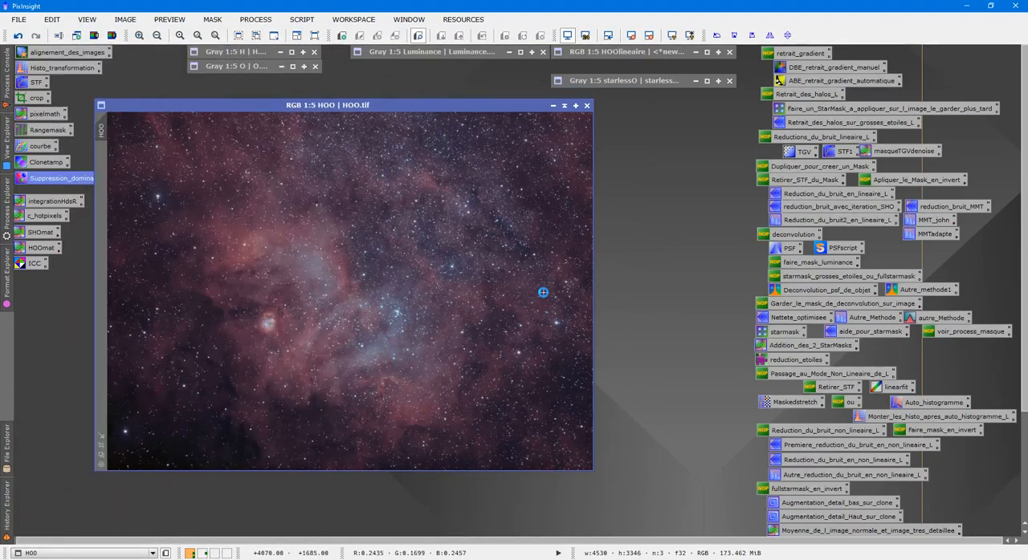
- Minimise PixInsight and open the HOO file from the desktop in Adobe Photoshop CC 2018
drag(382, 105, 485, 119)
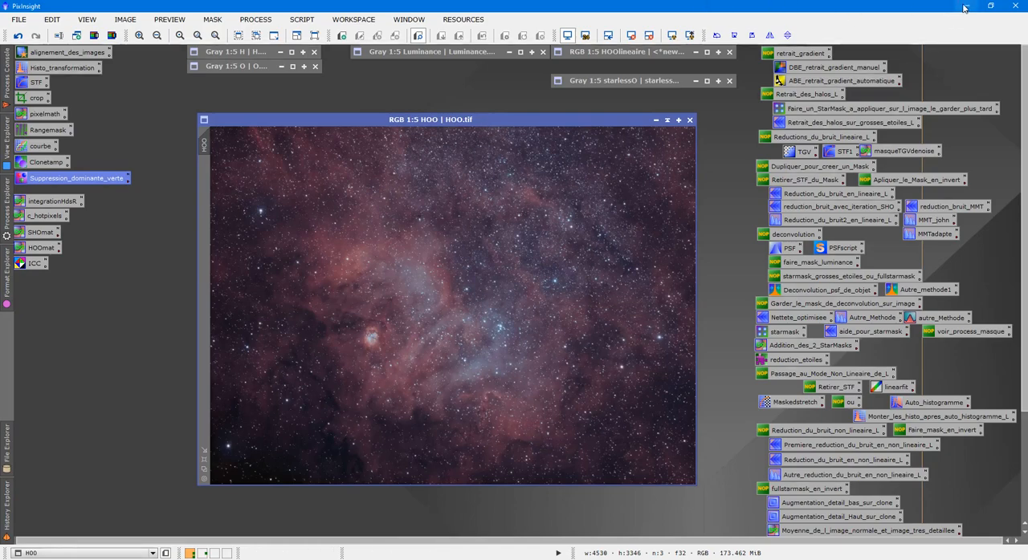
click(965, 8)
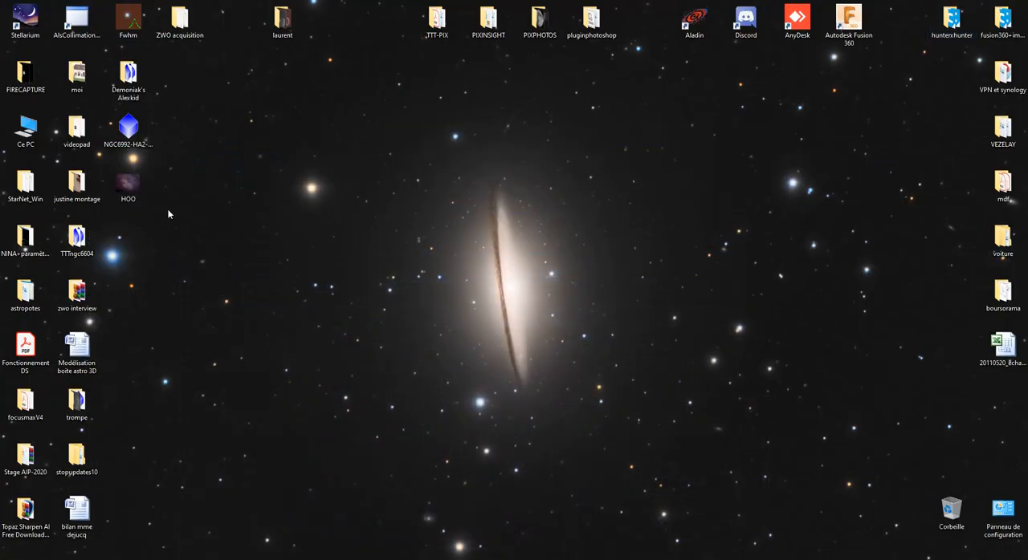
right_click(132, 182)
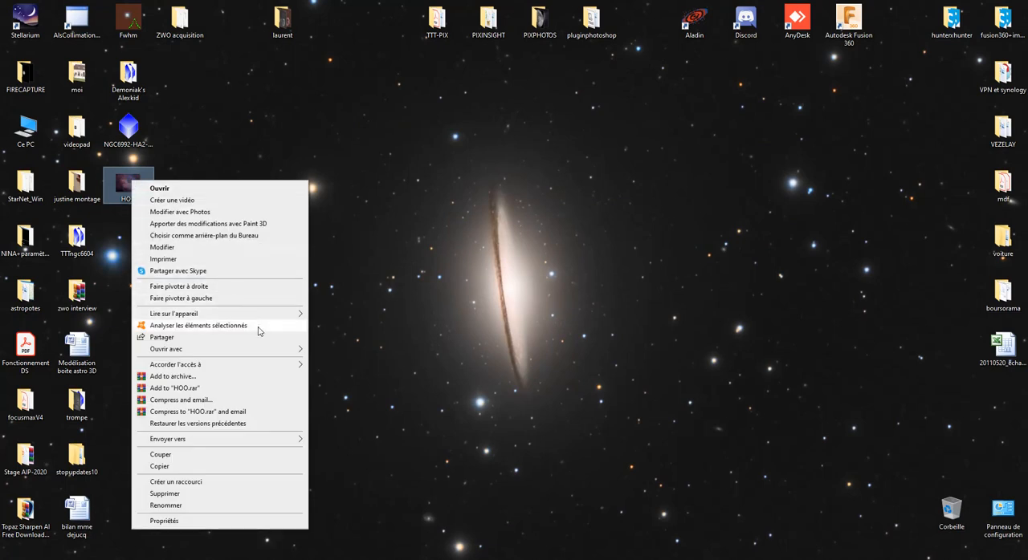
mouse_move(263, 354)
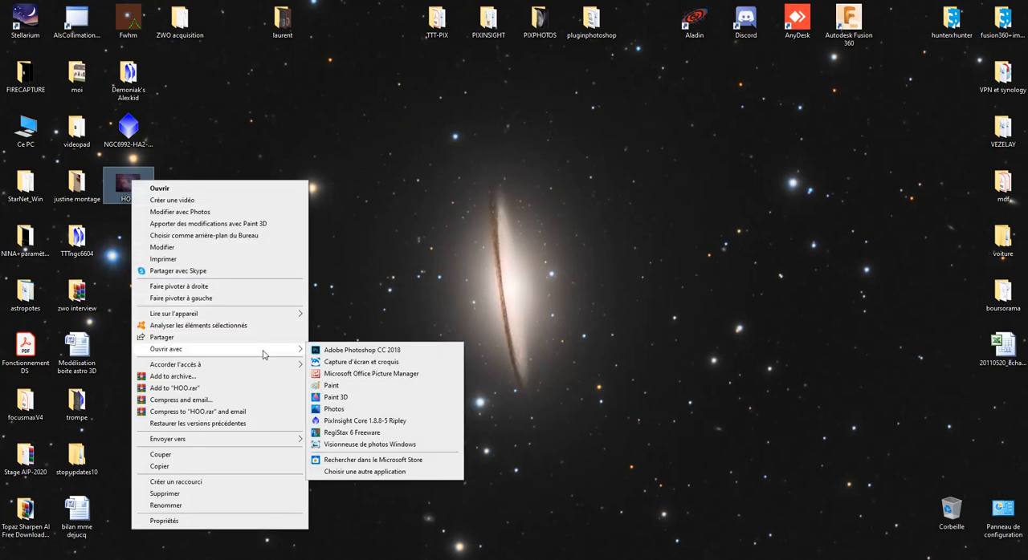
click(324, 355)
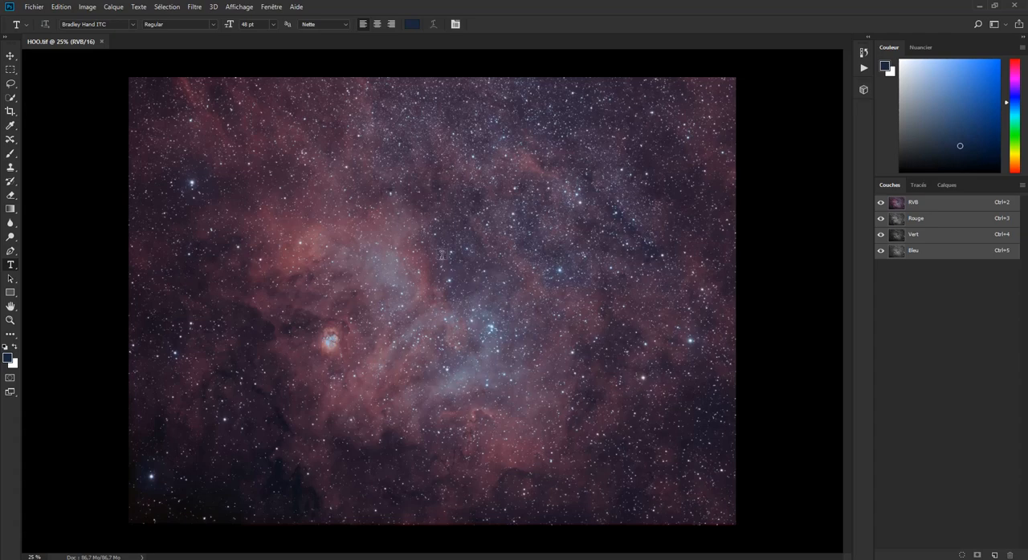
- Inspect HOO.tif's detail, start a Selective Color correction (Correction sélective), and lower the Cyan amount of the Reds
key(ctrl+plus)
key(ctrl+plus)
key(ctrl+plus)
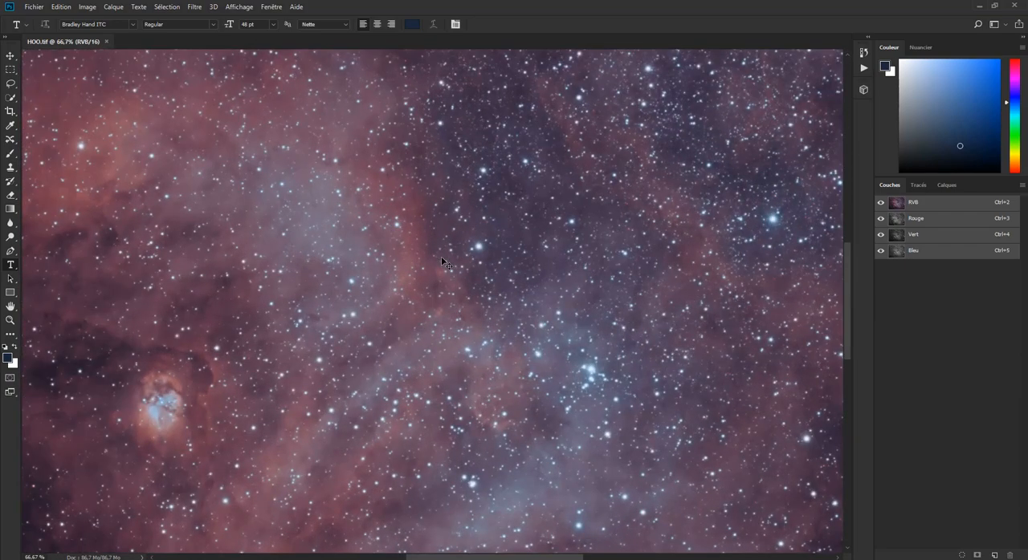
key(ctrl+minus)
key(ctrl+minus)
key(ctrl+minus)
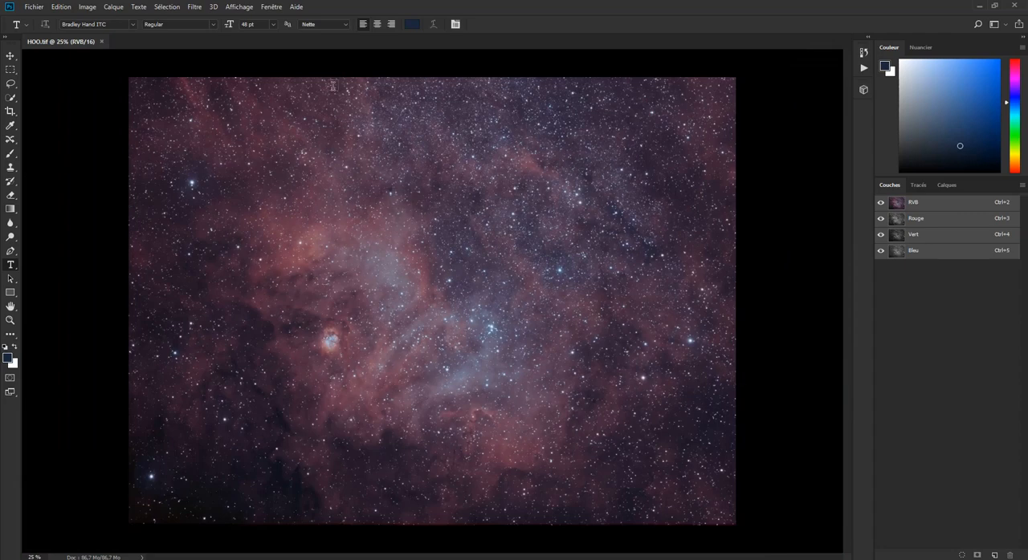
click(88, 8)
mouse_move(115, 35)
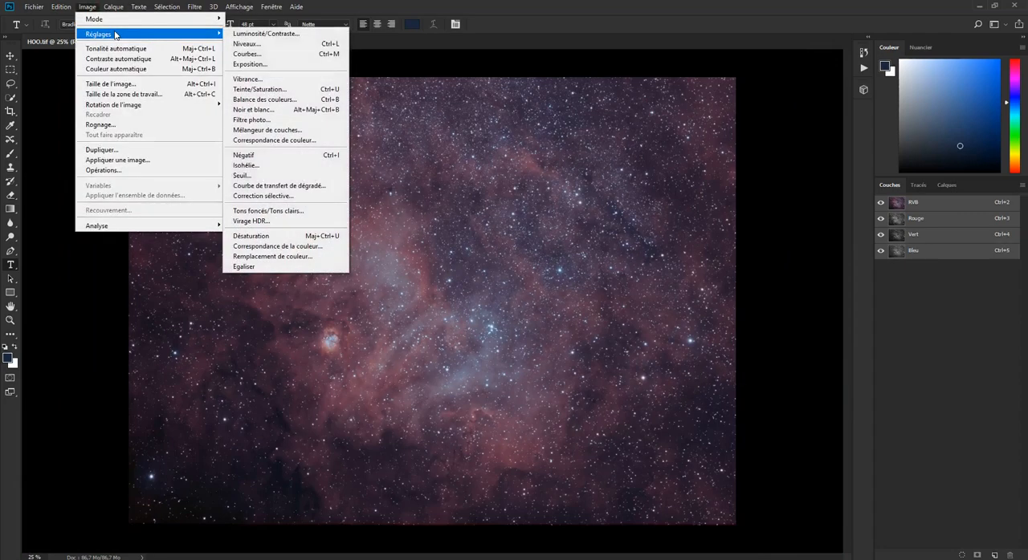
click(286, 194)
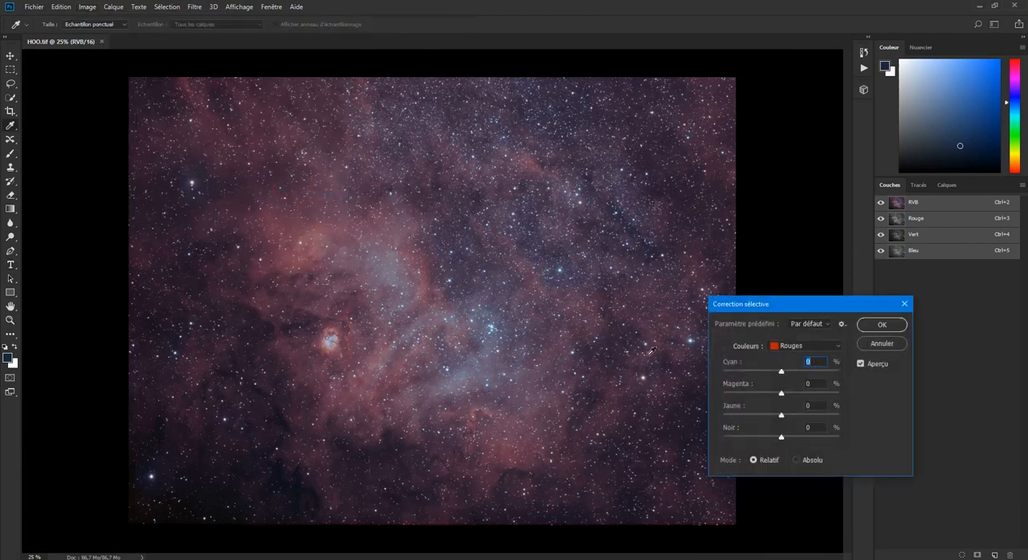
drag(780, 374, 745, 371)
drag(747, 368, 745, 369)
- Fine-tune the Yellow amount of the Cyans in the selective correction
click(776, 351)
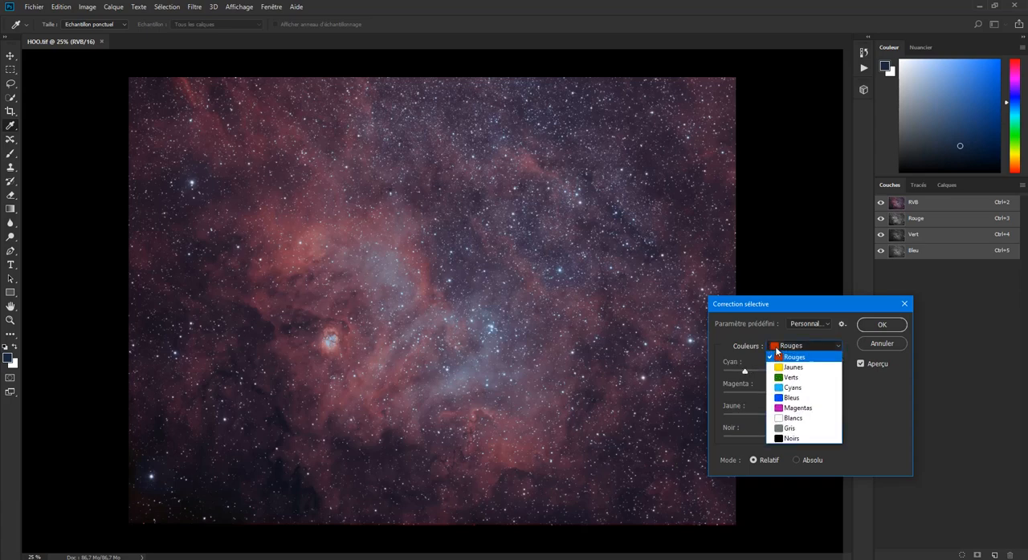
click(786, 388)
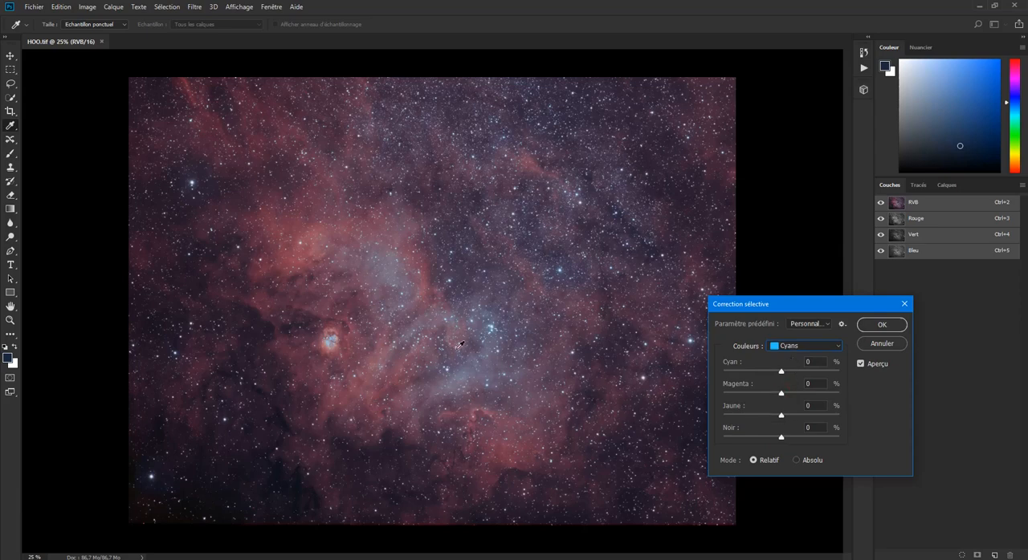
mouse_move(783, 415)
mouse_down()
mouse_move(710, 406)
mouse_move(792, 417)
mouse_move(773, 402)
mouse_move(784, 415)
mouse_up()
- Lower the Yellow amount of the Magentas and apply the selective correction to HOO.tif
click(794, 350)
click(793, 408)
drag(781, 416, 695, 415)
drag(797, 413, 768, 415)
drag(766, 417, 767, 417)
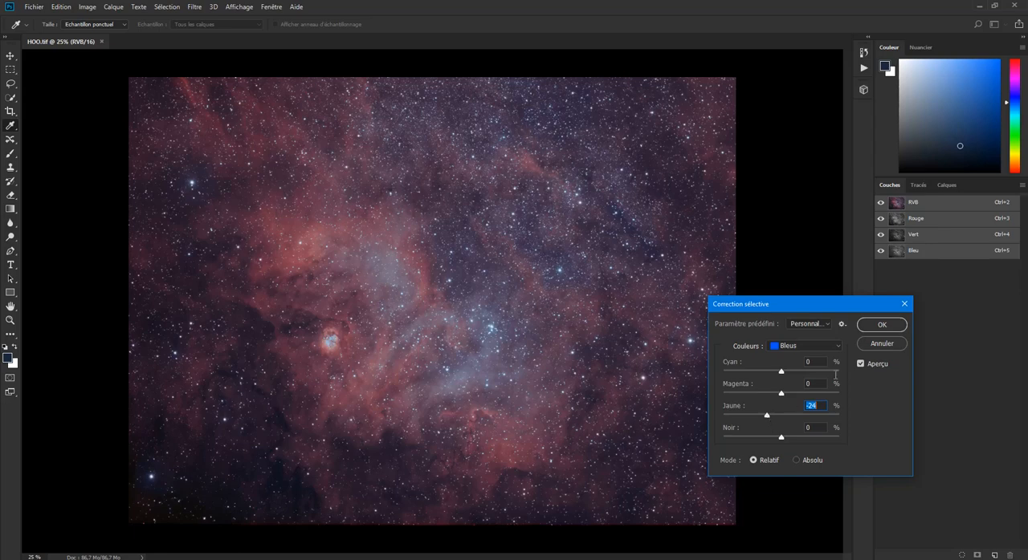
click(877, 327)
key(t)
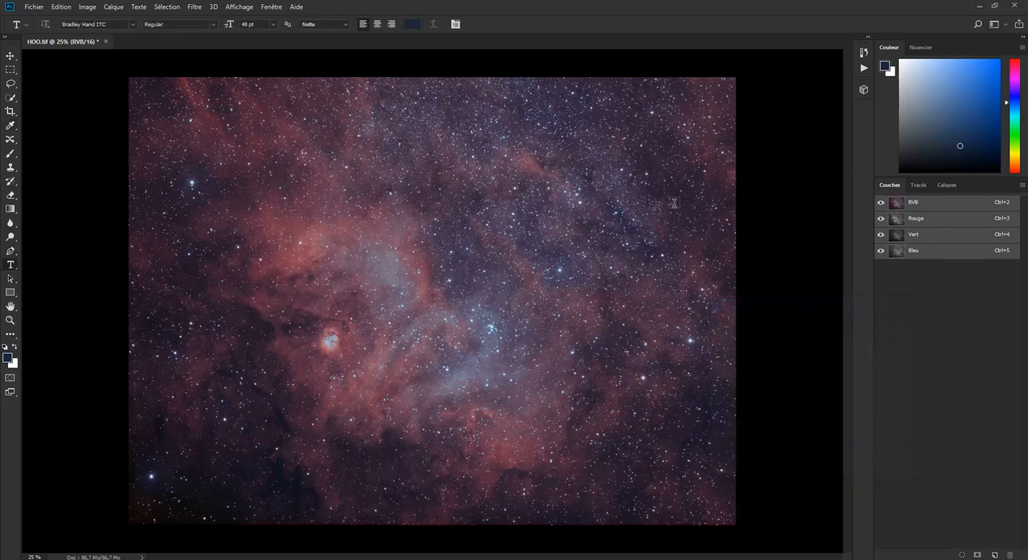
- Start the Camera Raw filter on HOO.tif and set Noirs to -2 with the shadow clipping warning enabled
click(193, 8)
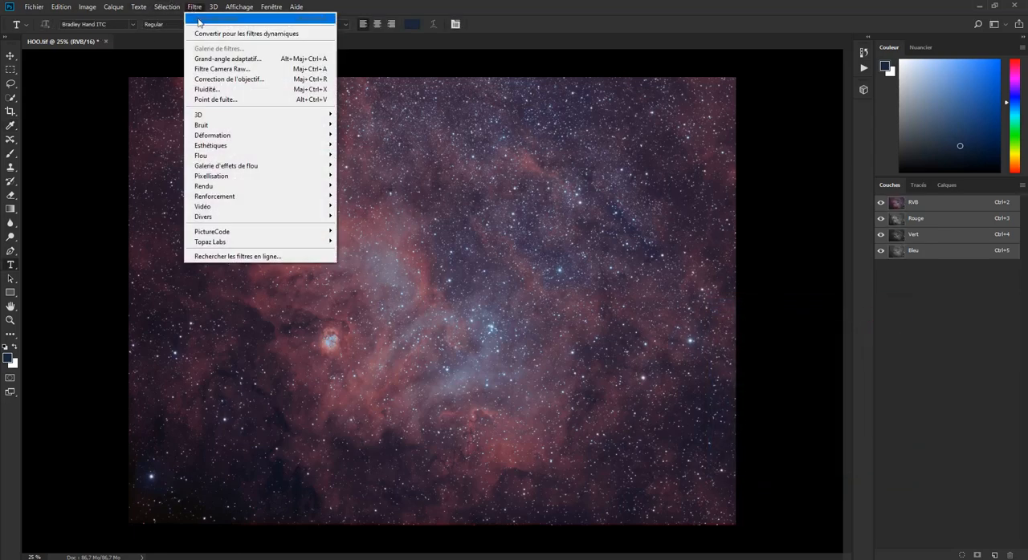
click(225, 69)
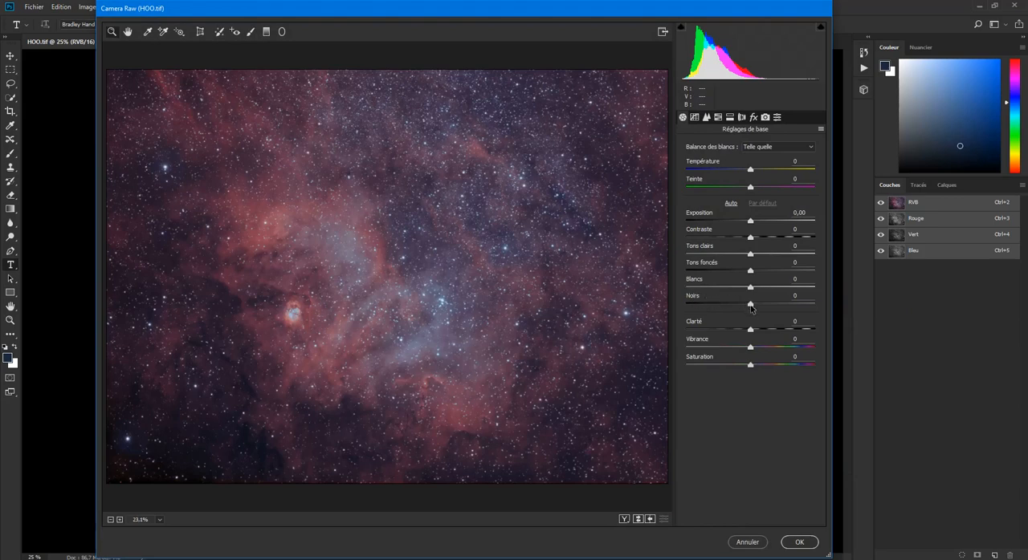
drag(751, 309, 746, 306)
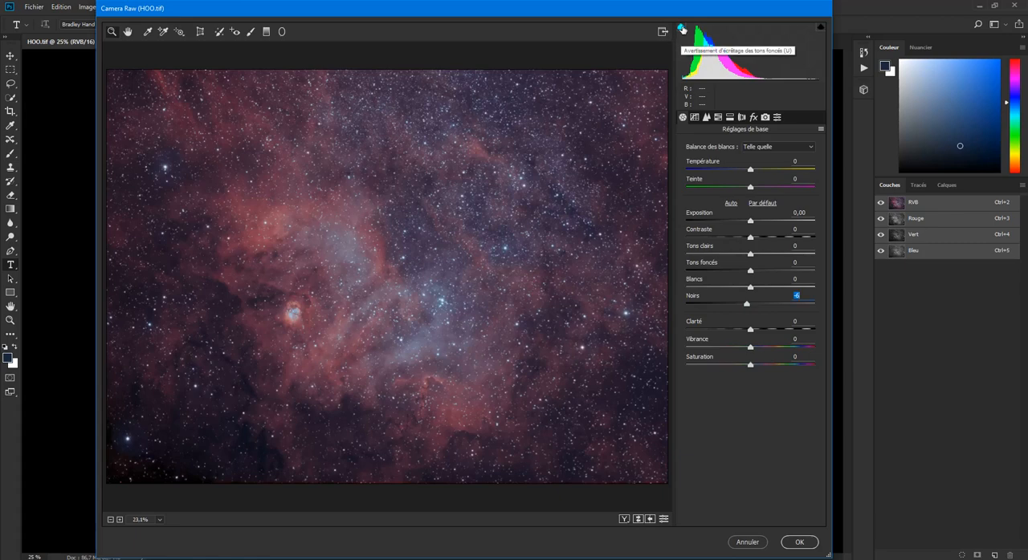
drag(746, 305, 746, 306)
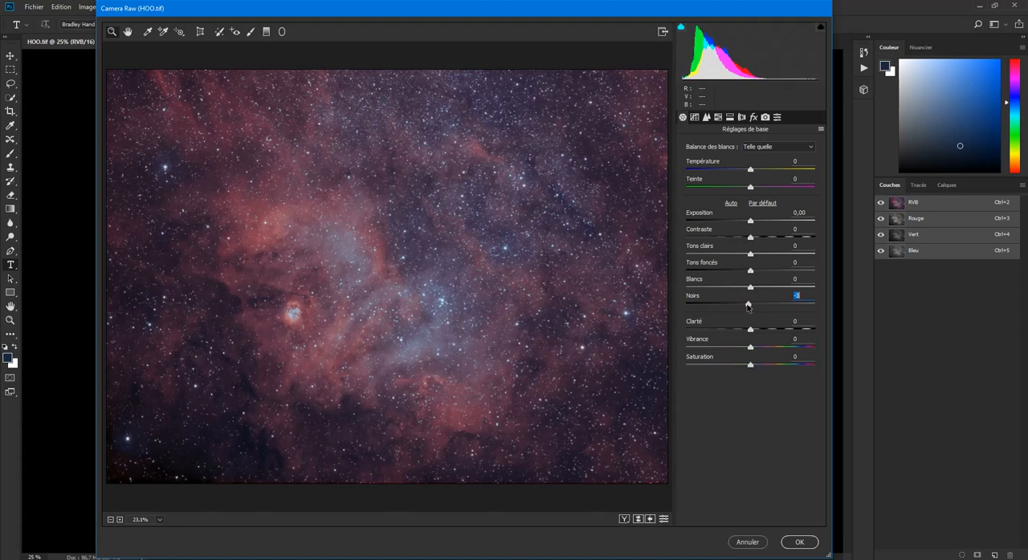
text(-2)
- Raise Vibrance to +20 and Saturation to +10 in the Camera Raw basic adjustments
click(751, 349)
drag(751, 350, 766, 350)
drag(766, 350, 758, 370)
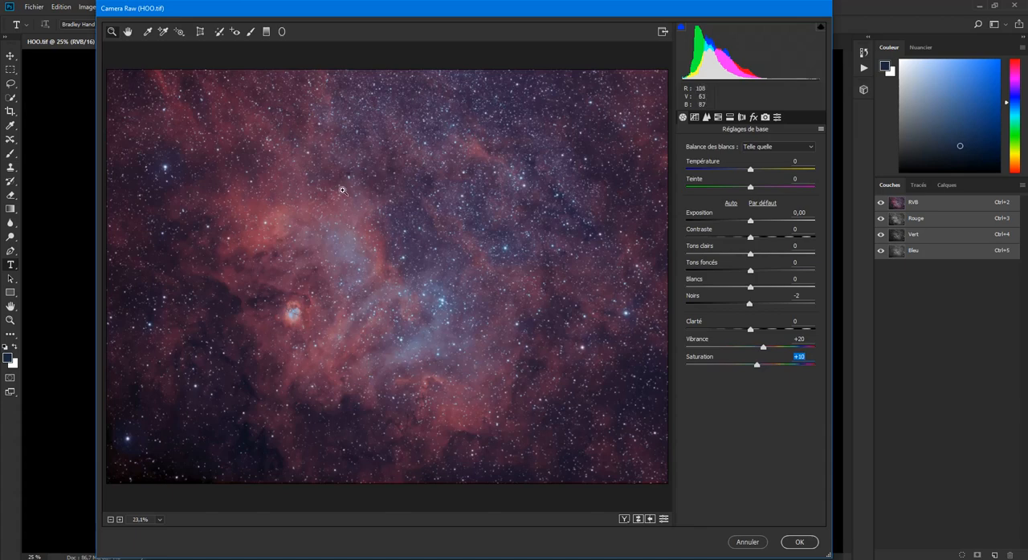
- In Camera Raw's TSI adjustments, set the hue of Rouges to +20 and their luminance to +50
click(719, 118)
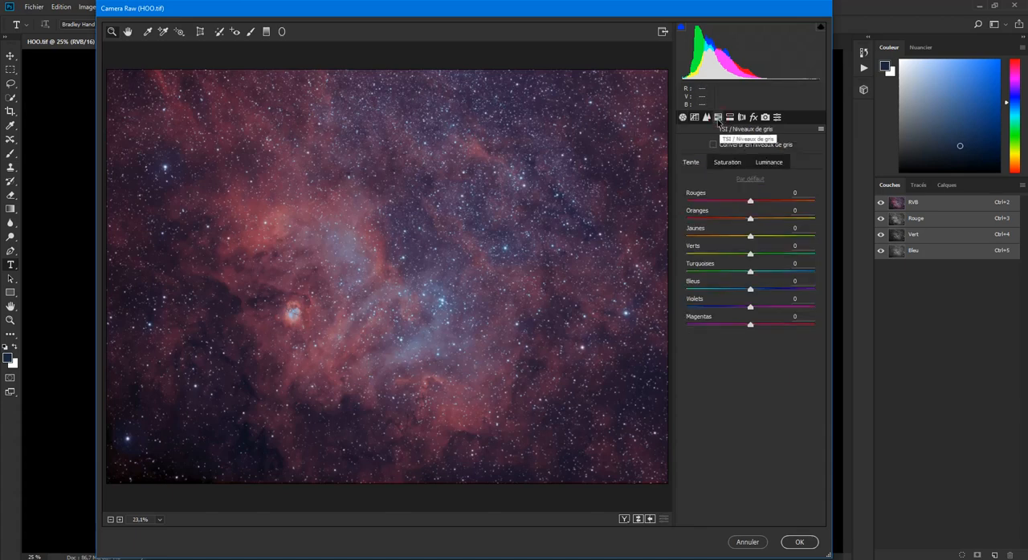
click(727, 162)
click(765, 165)
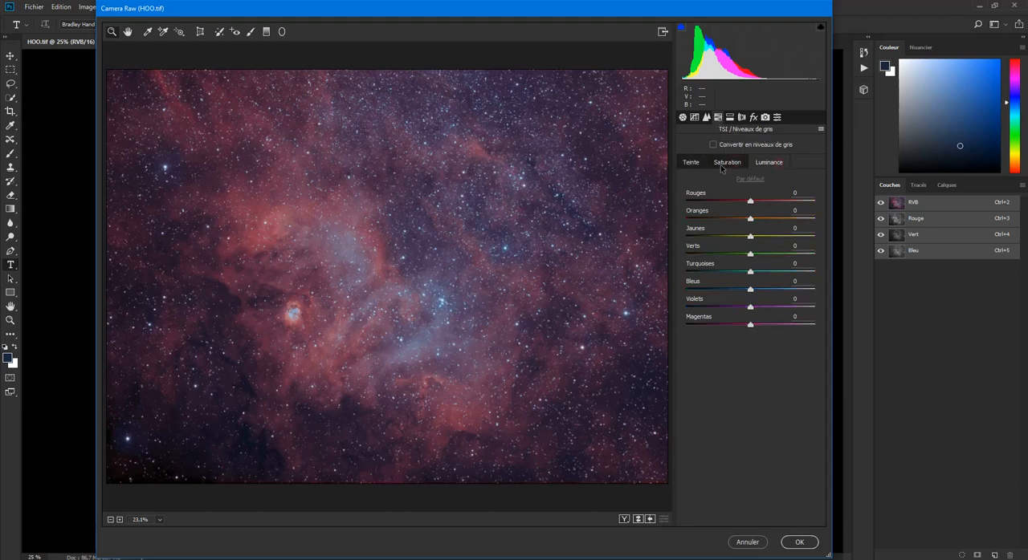
click(685, 164)
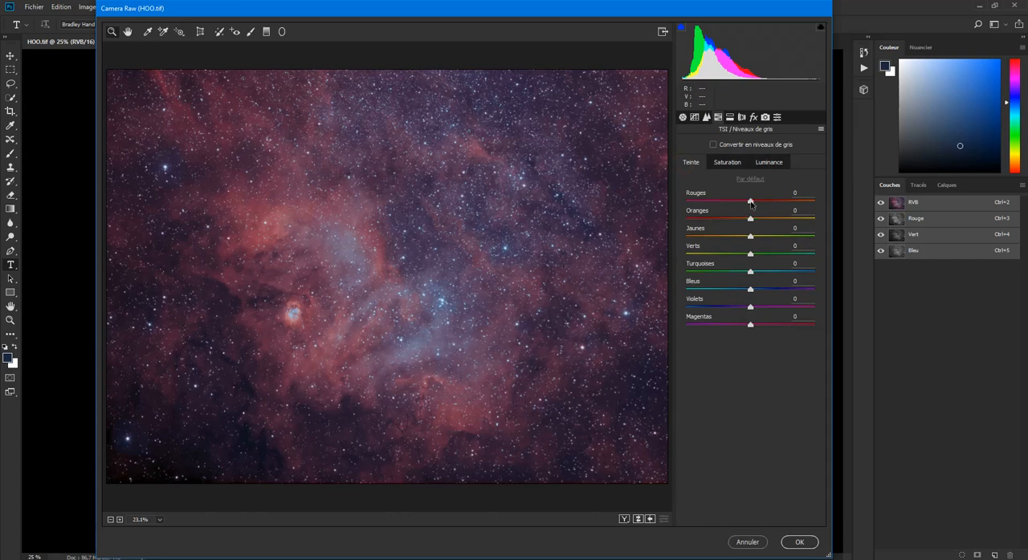
drag(751, 204, 806, 207)
mouse_move(809, 207)
mouse_down()
mouse_move(753, 207)
mouse_move(832, 208)
mouse_move(815, 207)
mouse_up()
drag(814, 202, 764, 202)
click(770, 165)
drag(749, 203, 783, 207)
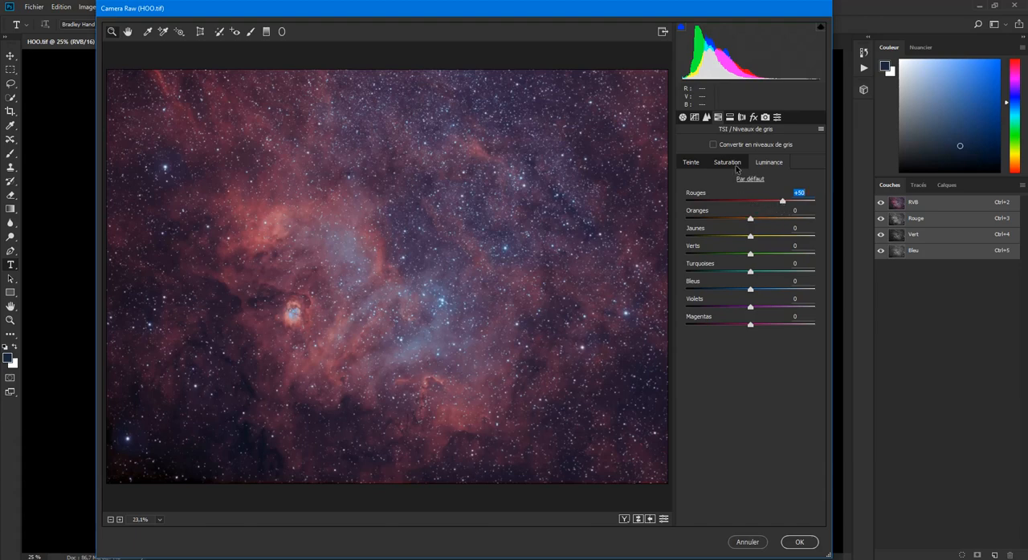
- Set the saturation of Bleus to +10 and apply the Camera Raw filter to the image
click(695, 167)
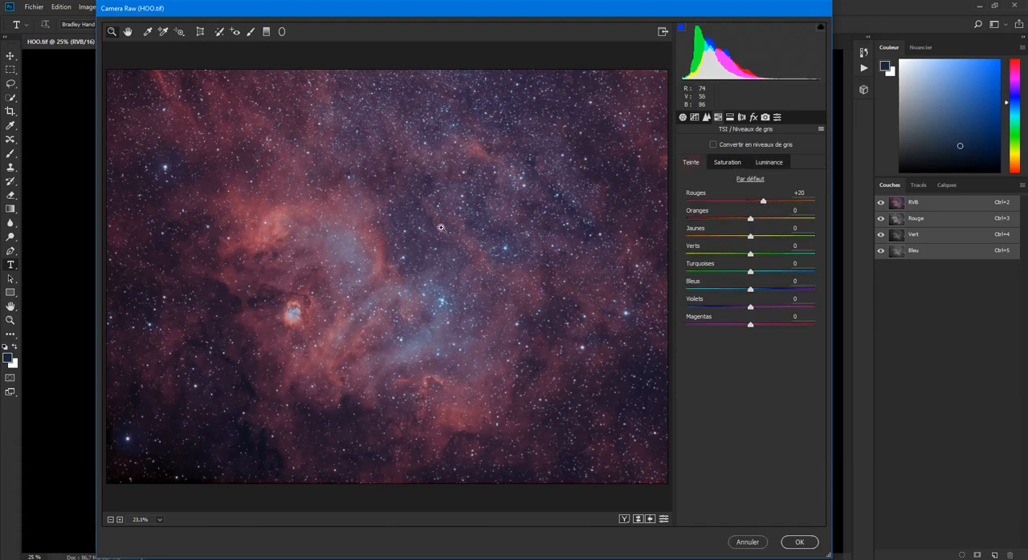
click(725, 164)
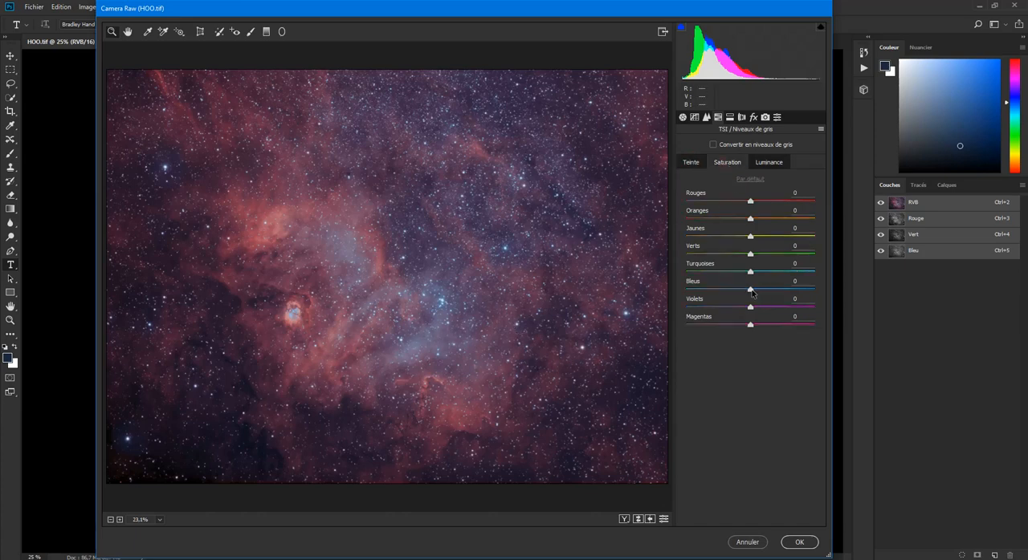
drag(750, 289, 800, 287)
drag(783, 289, 759, 294)
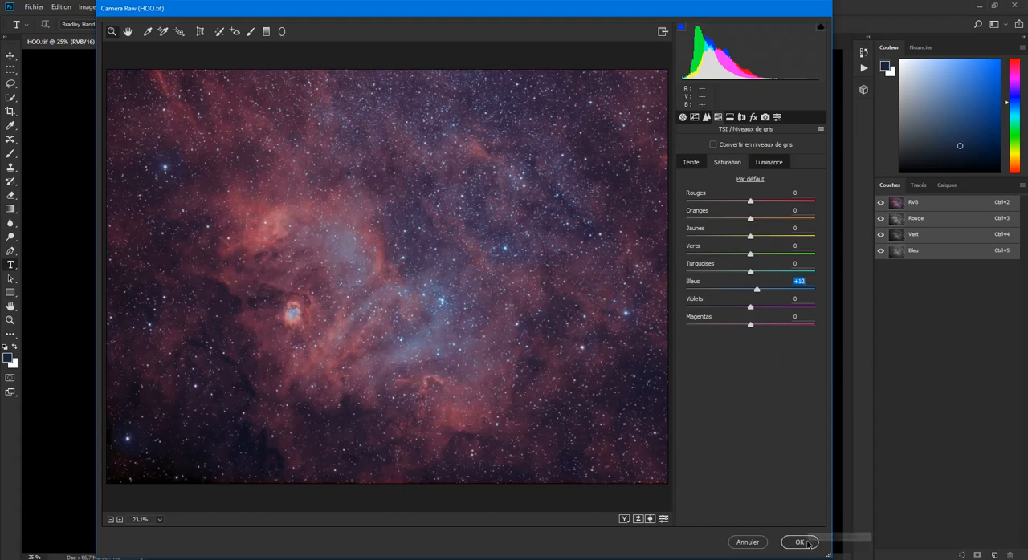
click(808, 543)
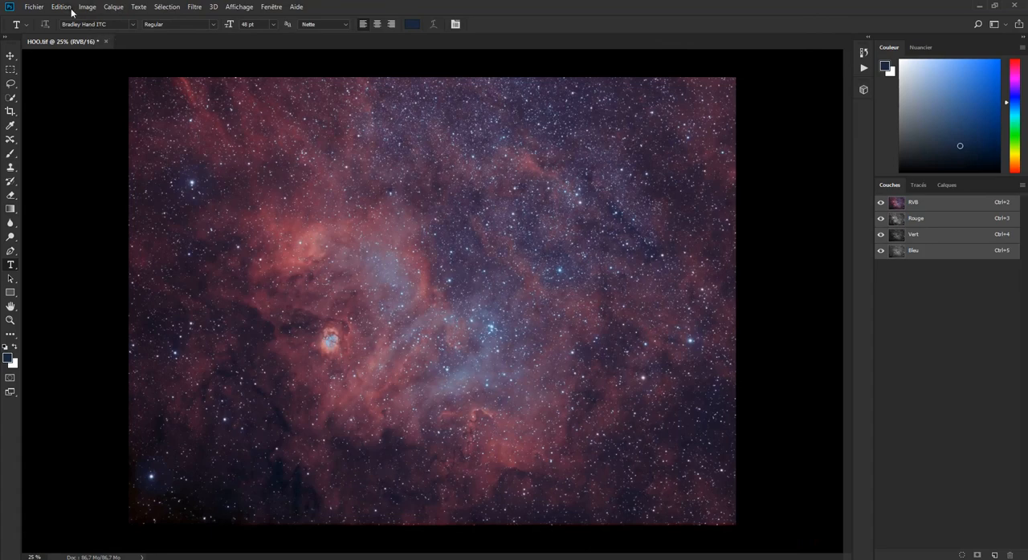
- Save the image as a TIFF over the existing HOO file on the desktop, accepting the TIFF options
click(34, 8)
click(78, 121)
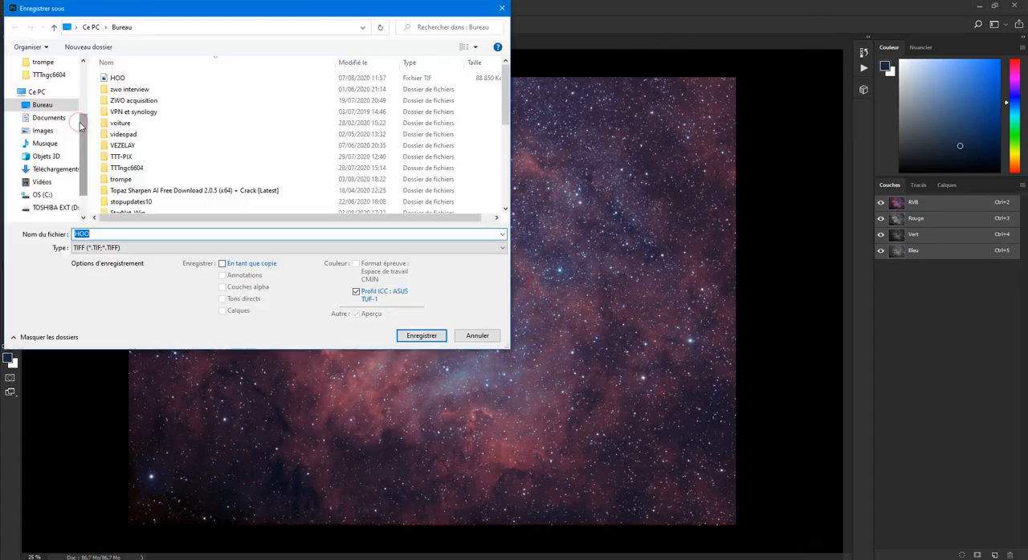
click(421, 335)
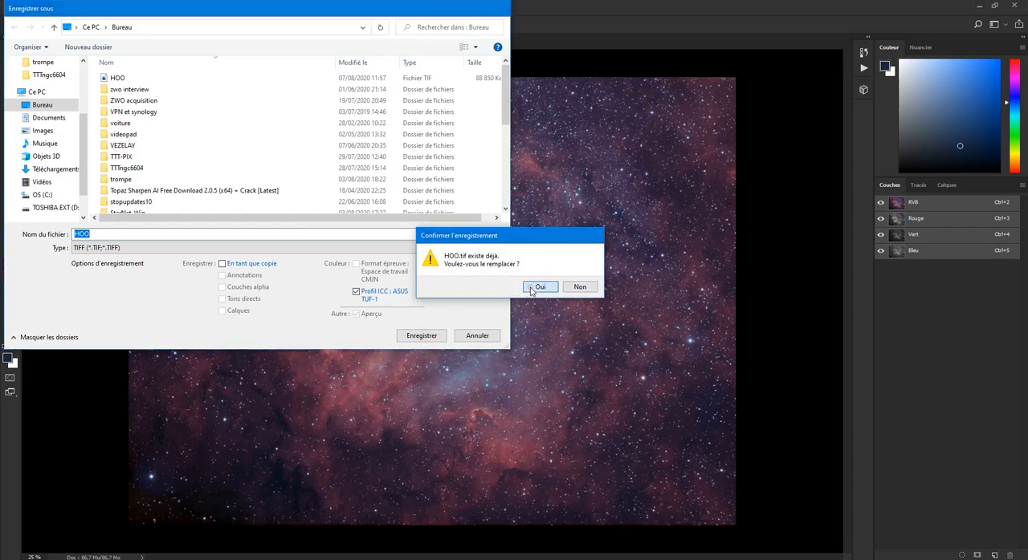
click(540, 286)
click(690, 155)
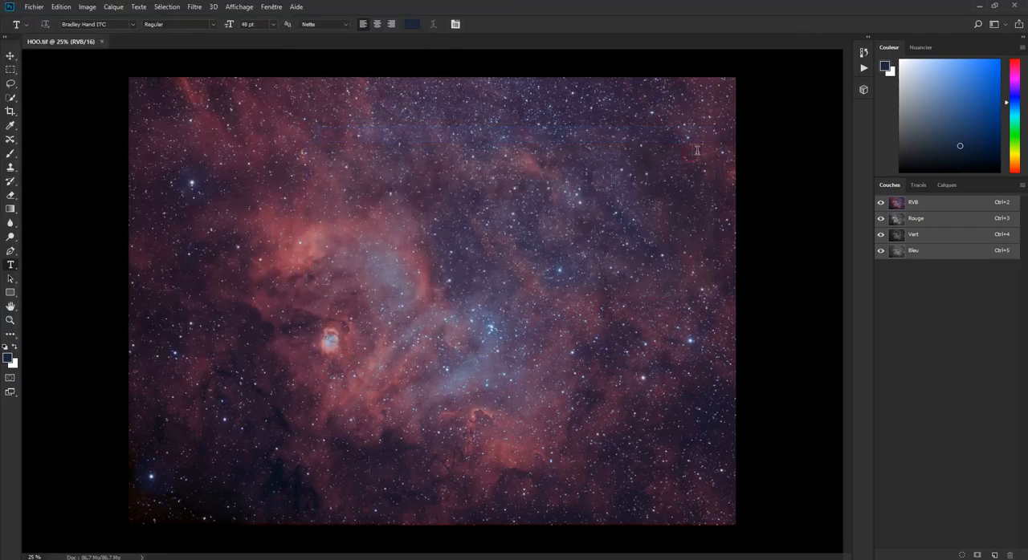
- Minimise Photoshop, switch to PixInsight and open the edited HOO TIFF from the desktop
click(977, 8)
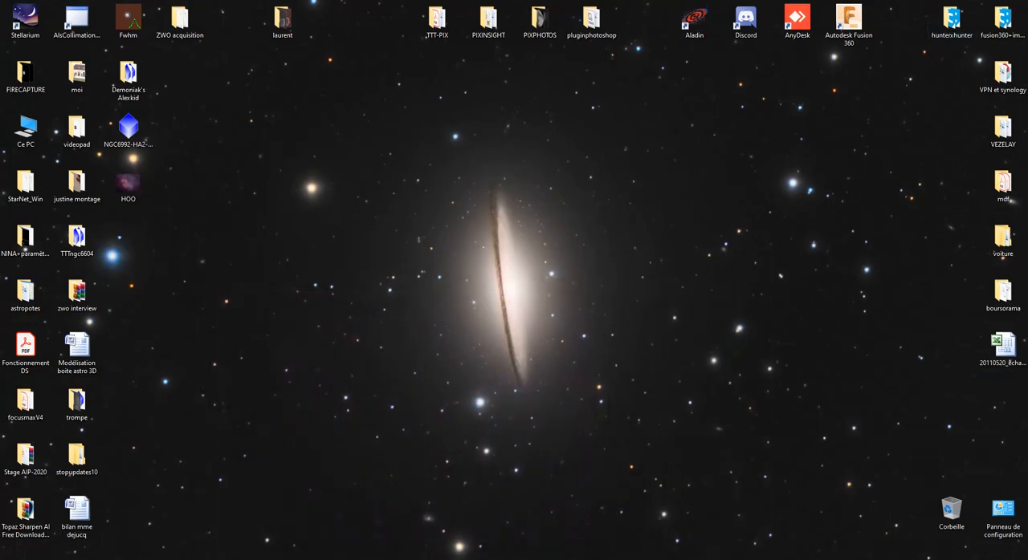
click(385, 559)
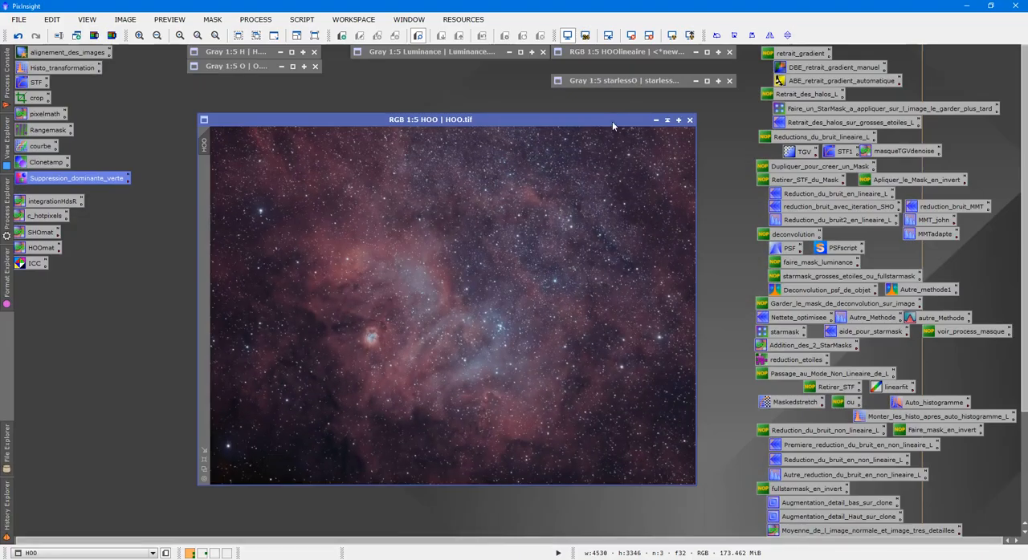
double_click(721, 185)
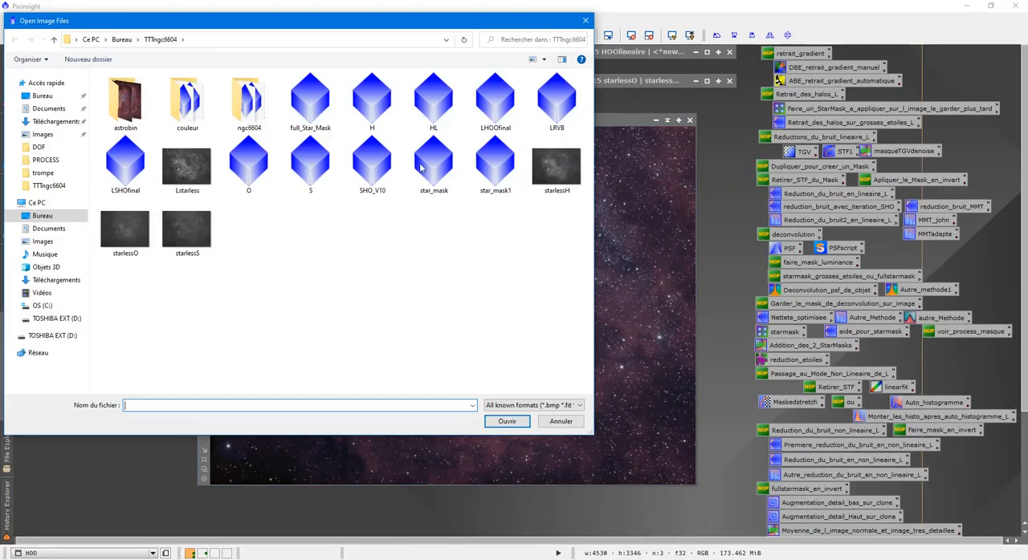
click(40, 97)
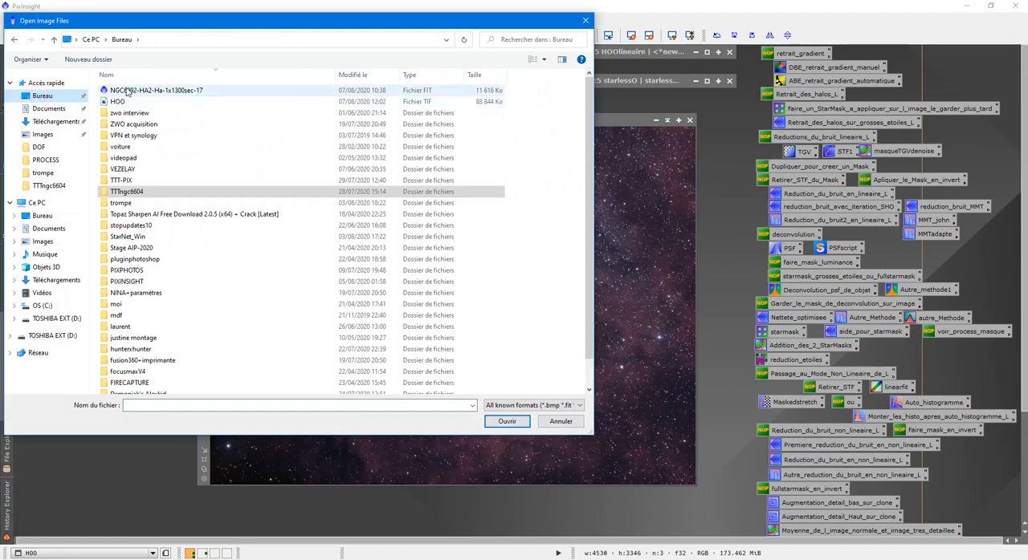
click(124, 93)
double_click(123, 104)
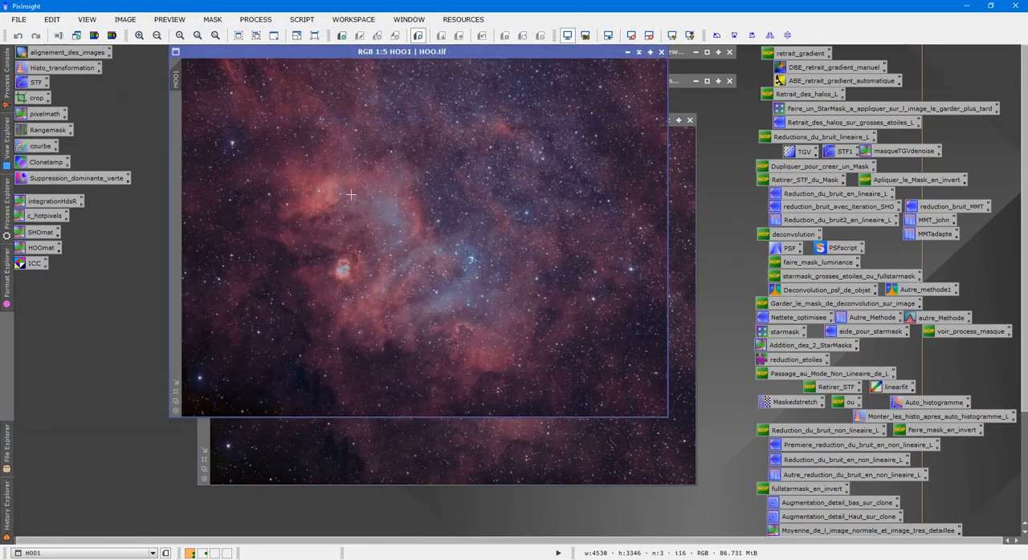
- Place the reopened HOO1 image beside the original HOO image and compare their colours
drag(491, 56, 410, 139)
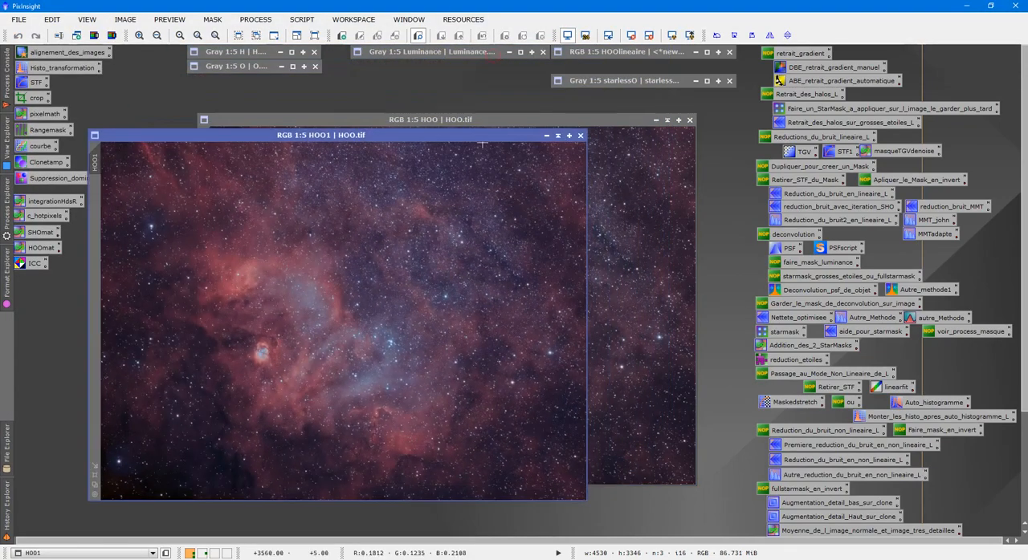
drag(594, 120, 851, 138)
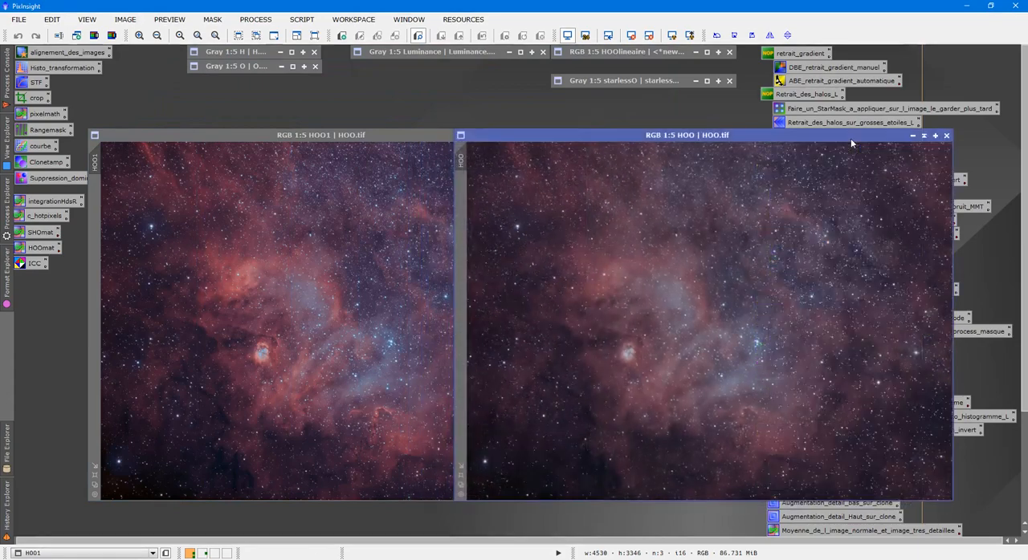
click(387, 247)
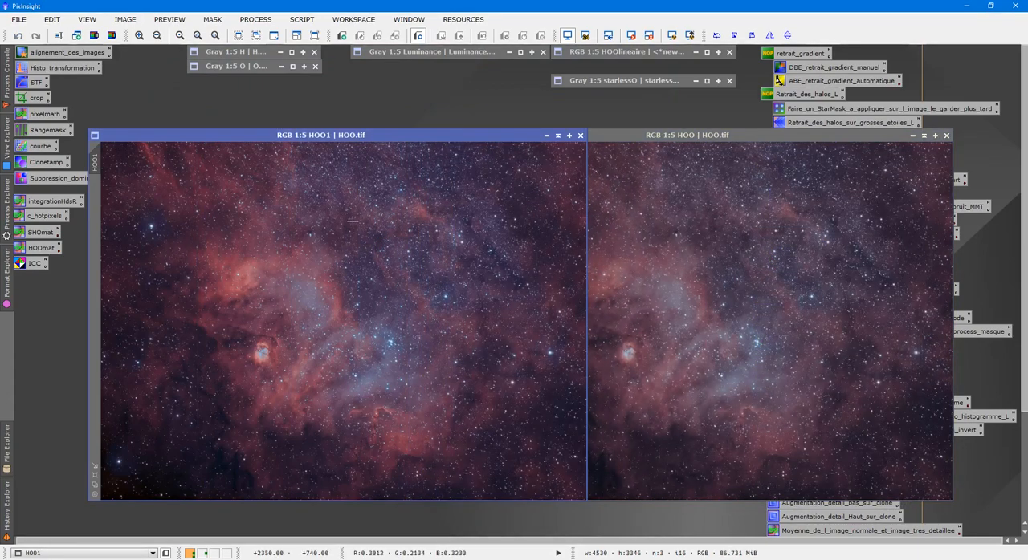
- View the Luminance image briefly and iconize it again, then iconize the original HOO image and park it below the O image
double_click(444, 54)
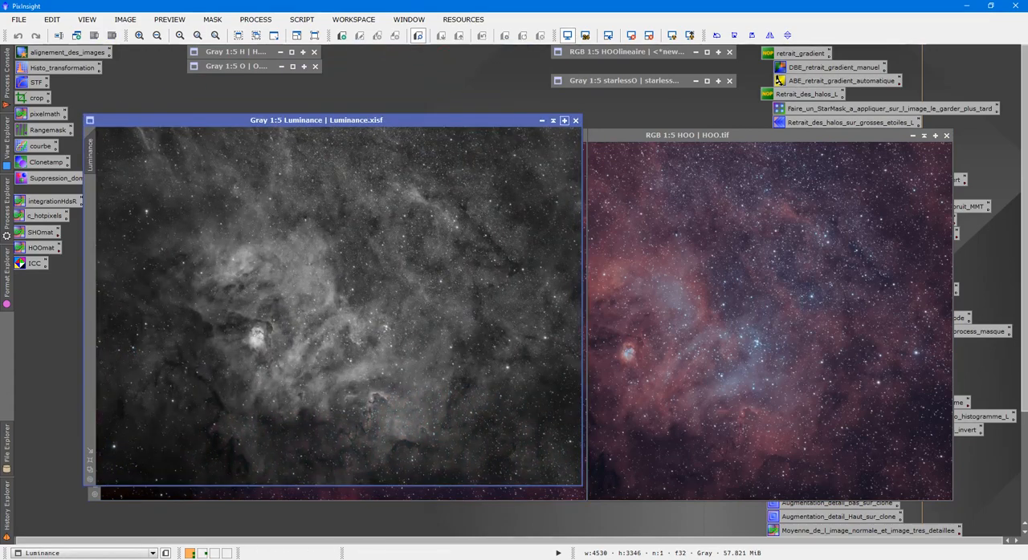
click(553, 120)
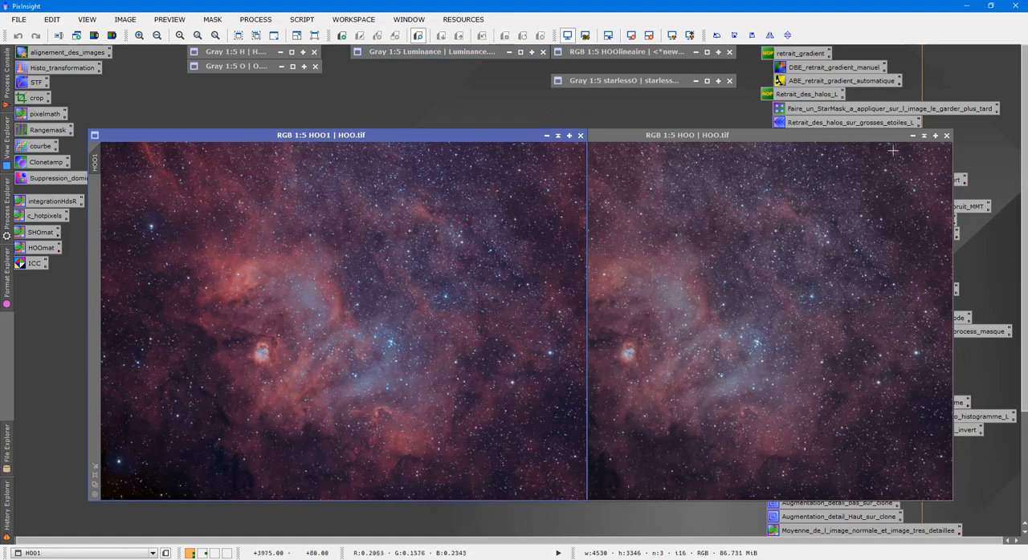
click(923, 135)
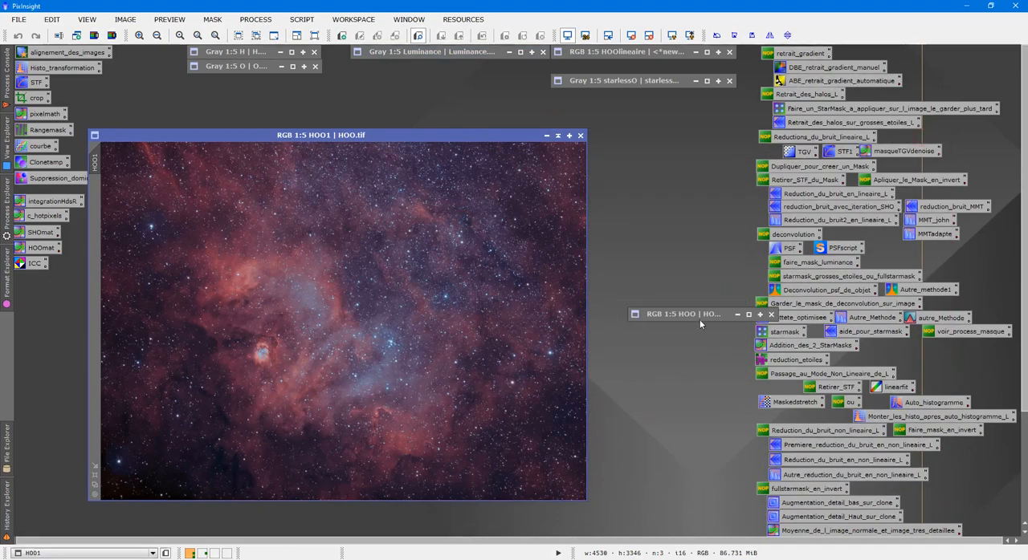
drag(699, 315, 258, 91)
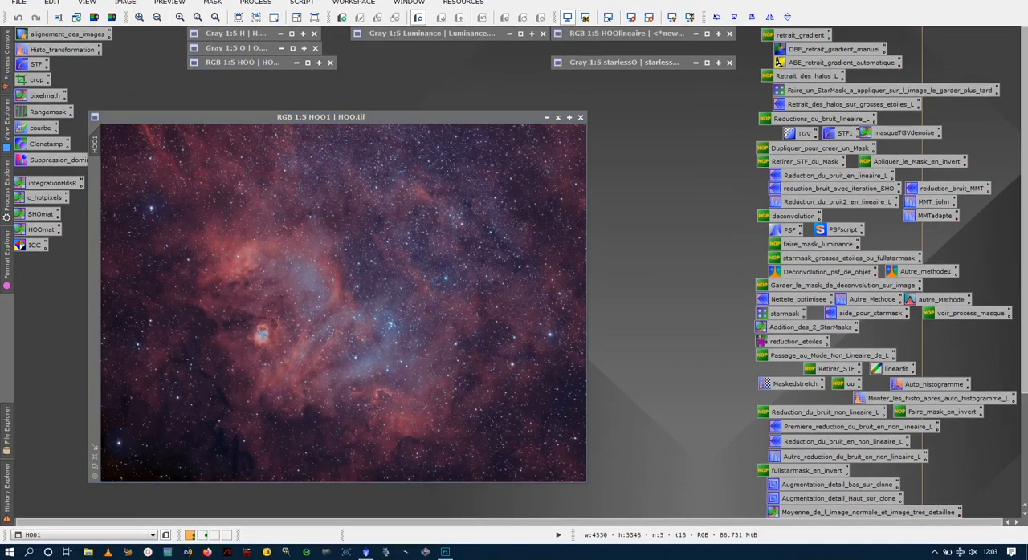
- Load the Bruit_final ACDNR process, review its Chrominance settings and examine the noise in HOO1 up close
scroll(886, 466, down, 2)
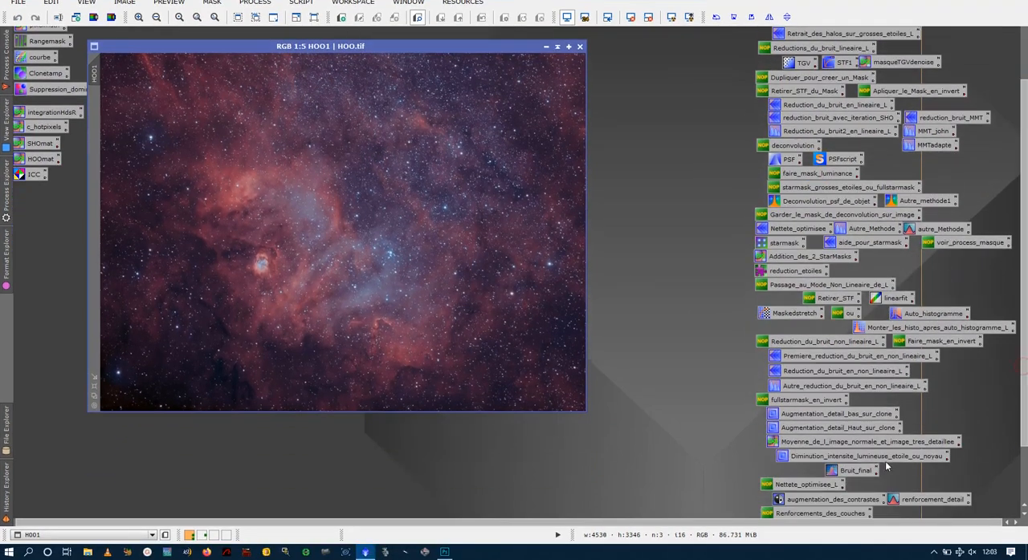
double_click(856, 471)
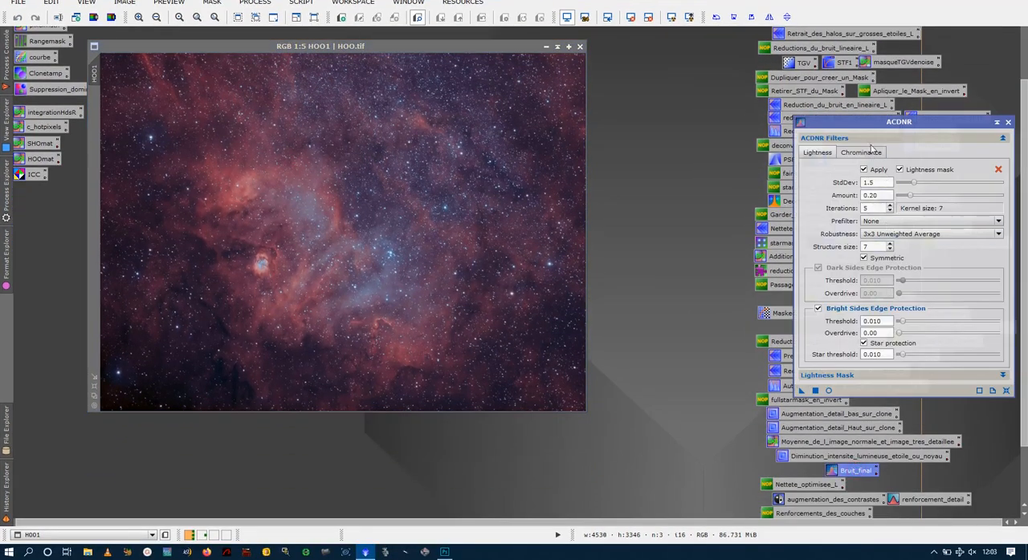
click(862, 152)
scroll(338, 257, up, 6)
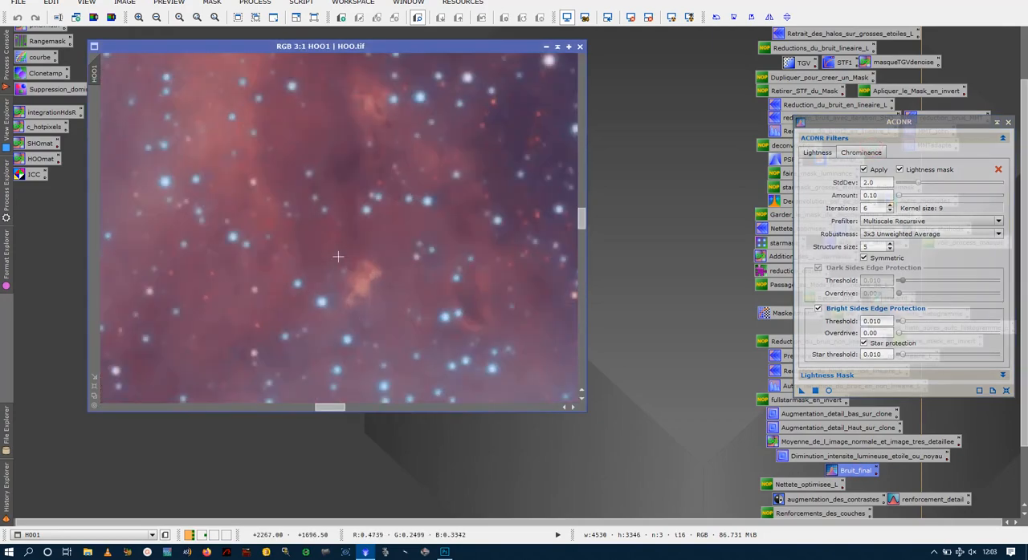
scroll(338, 257, up, 1)
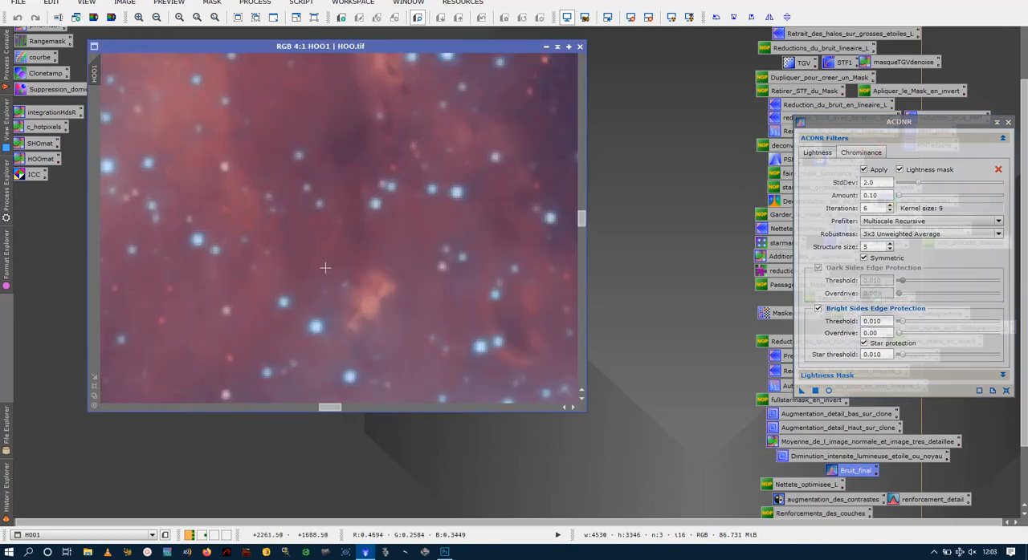
scroll(269, 236, down, 7)
scroll(394, 234, down, 1)
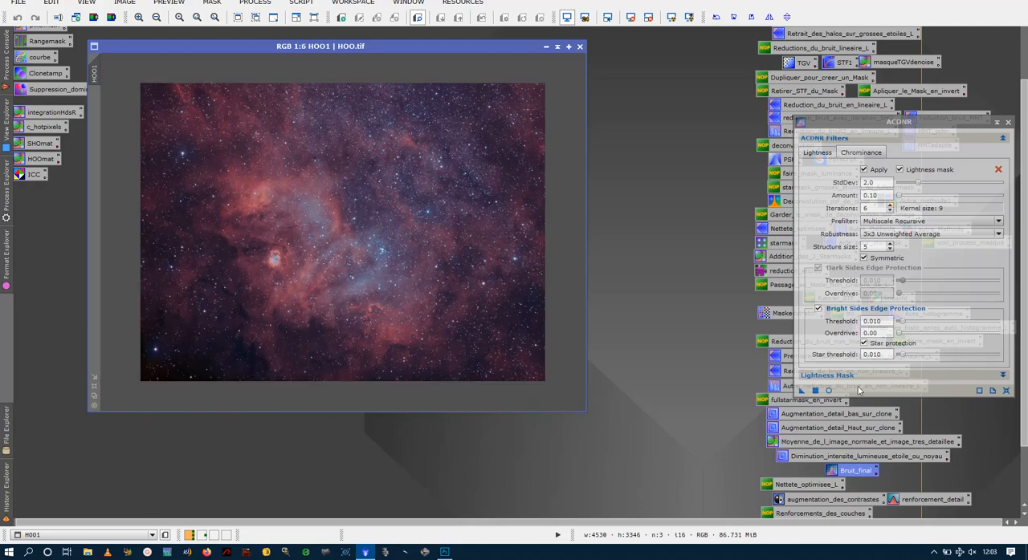
- Apply the ACDNR noise reduction to HOO1 and inspect the smoothed nebula detail up close
drag(801, 391, 432, 298)
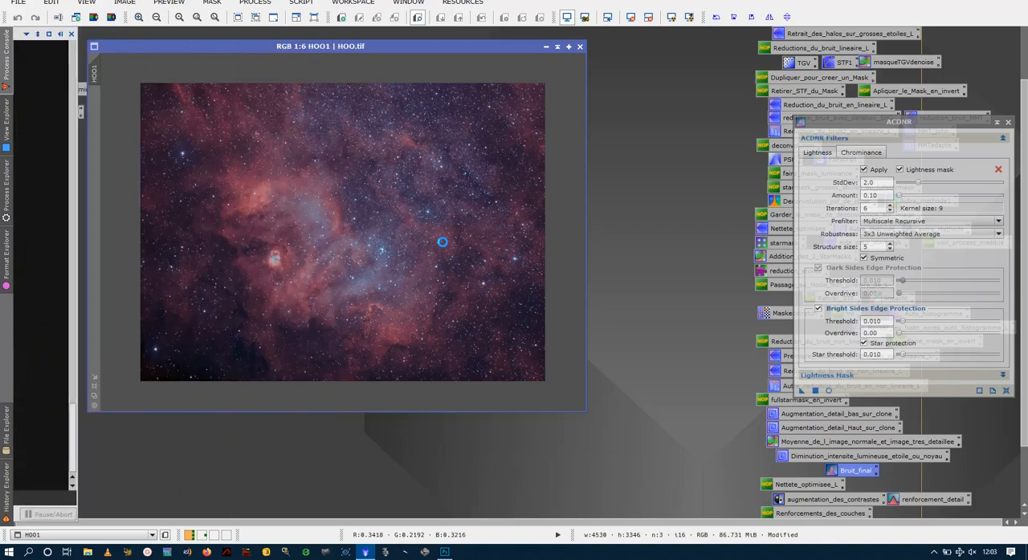
scroll(431, 233, up, 5)
scroll(431, 235, up, 2)
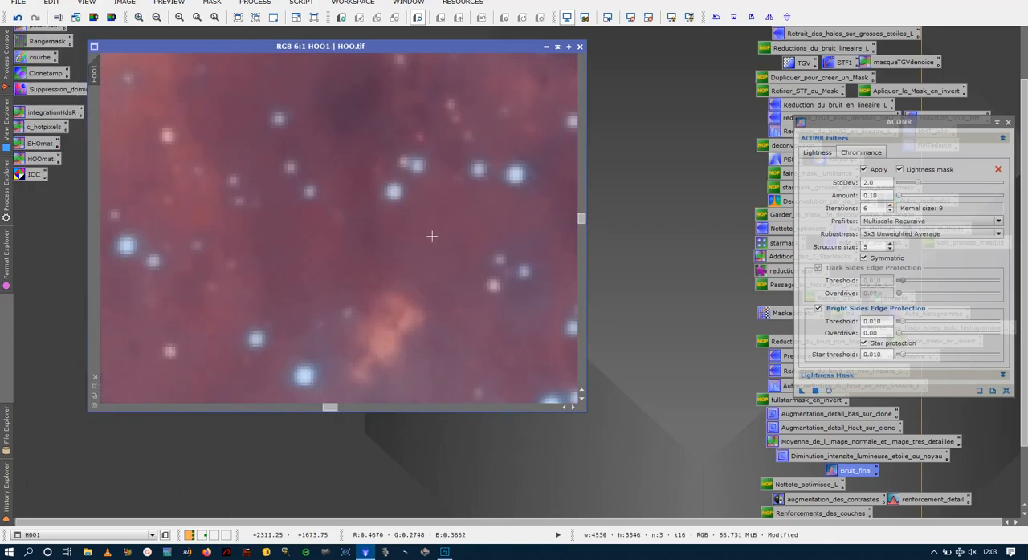
- Compare HOO1 before and after the ACDNR noise reduction, keep the reduction, and close the process window
click(17, 18)
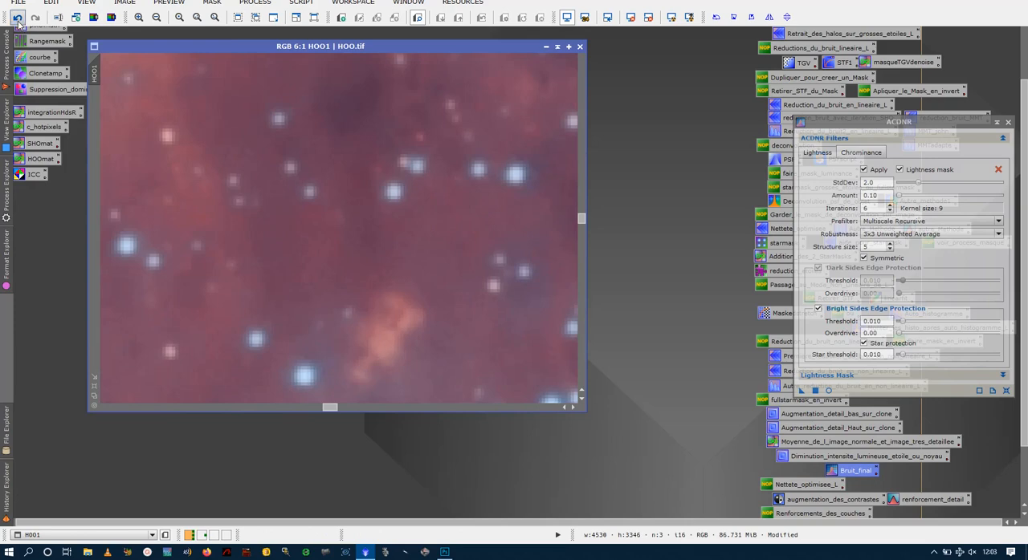
click(34, 17)
scroll(313, 175, down, 9)
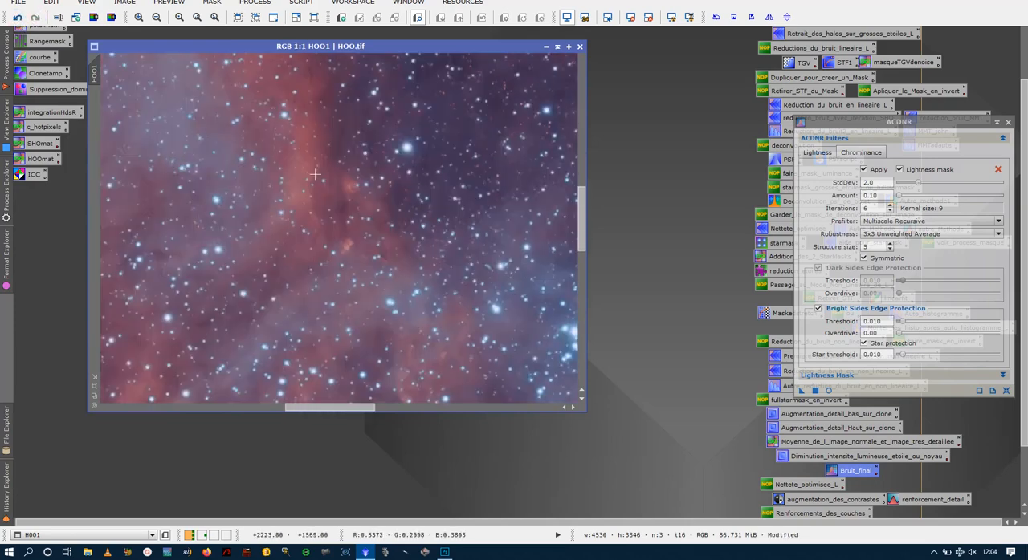
click(1008, 123)
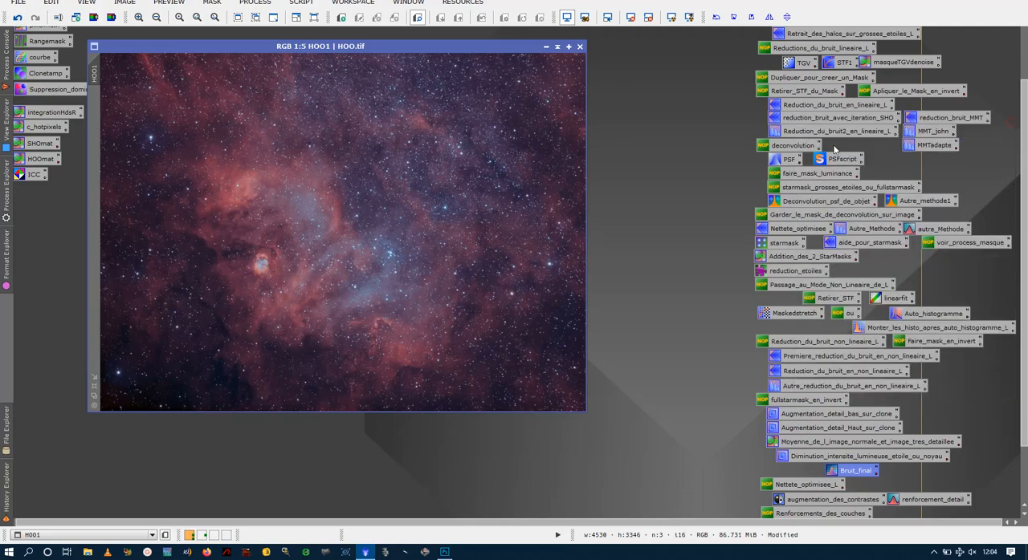
- Open the LRGBCombination process and disable its R, G and B channels, leaving only L enabled
scroll(1005, 171, up, 2)
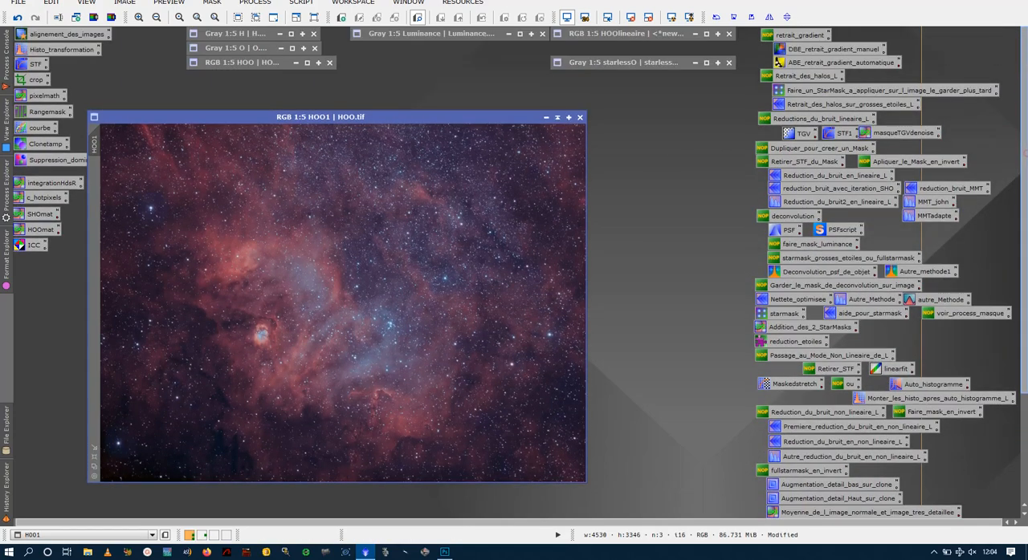
click(255, 3)
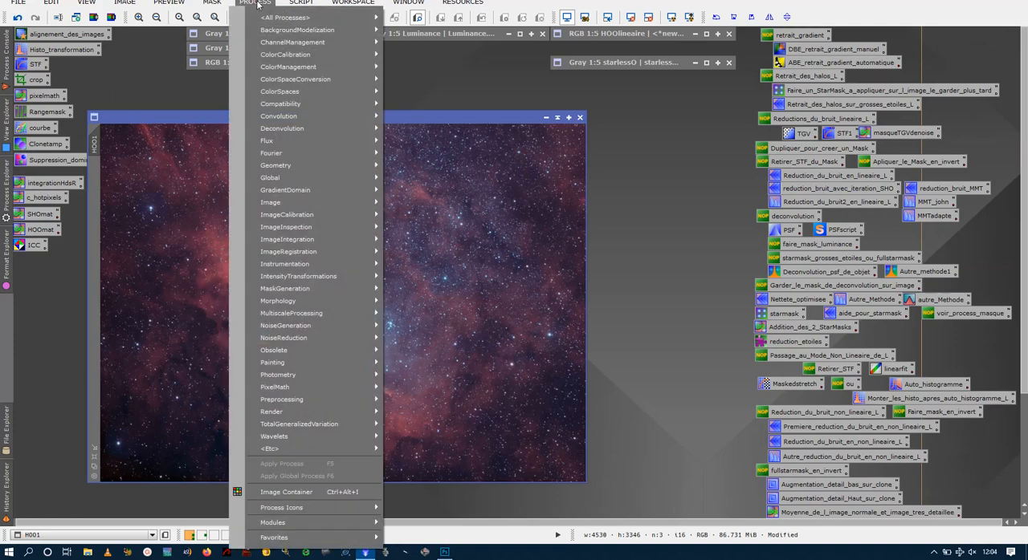
mouse_move(285, 17)
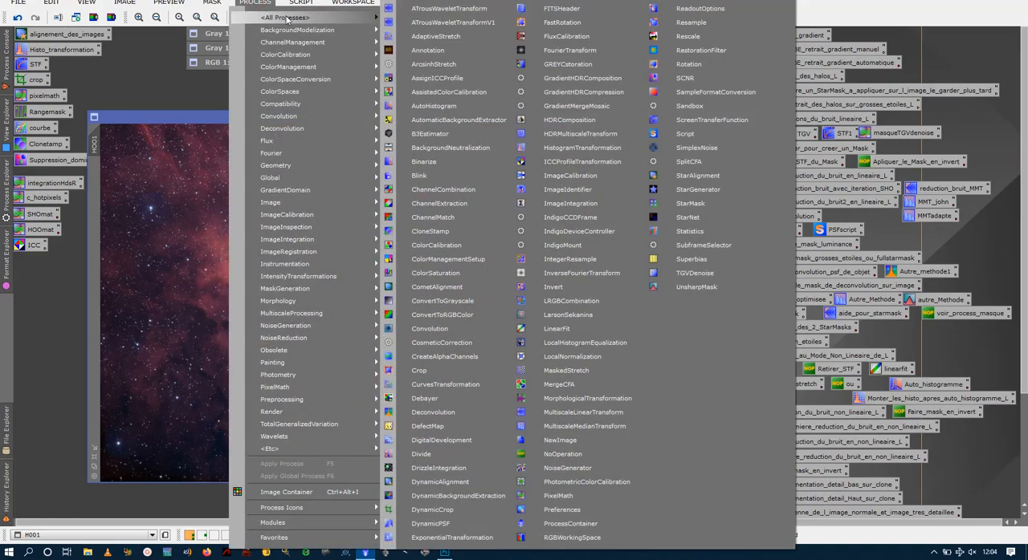
click(572, 301)
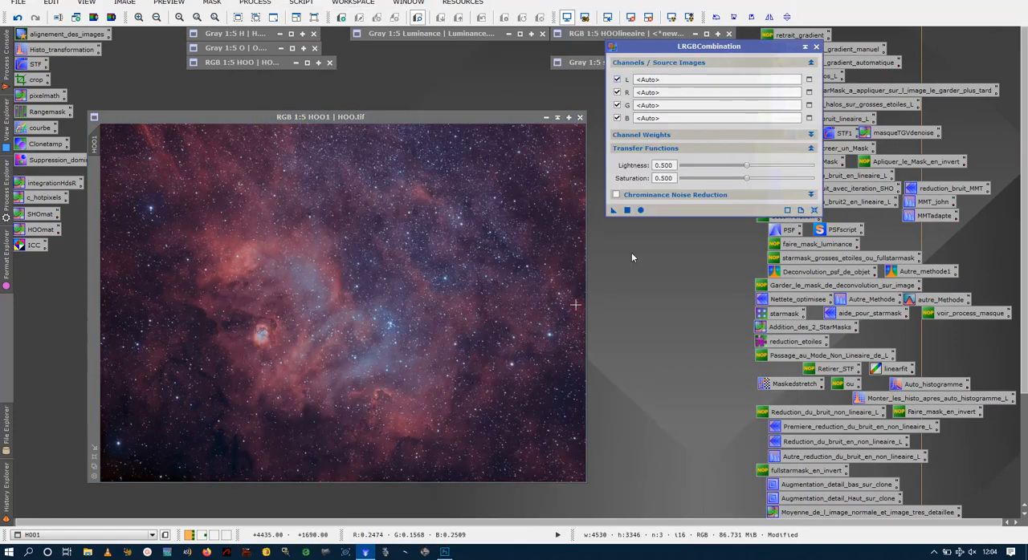
click(617, 92)
click(616, 105)
click(617, 118)
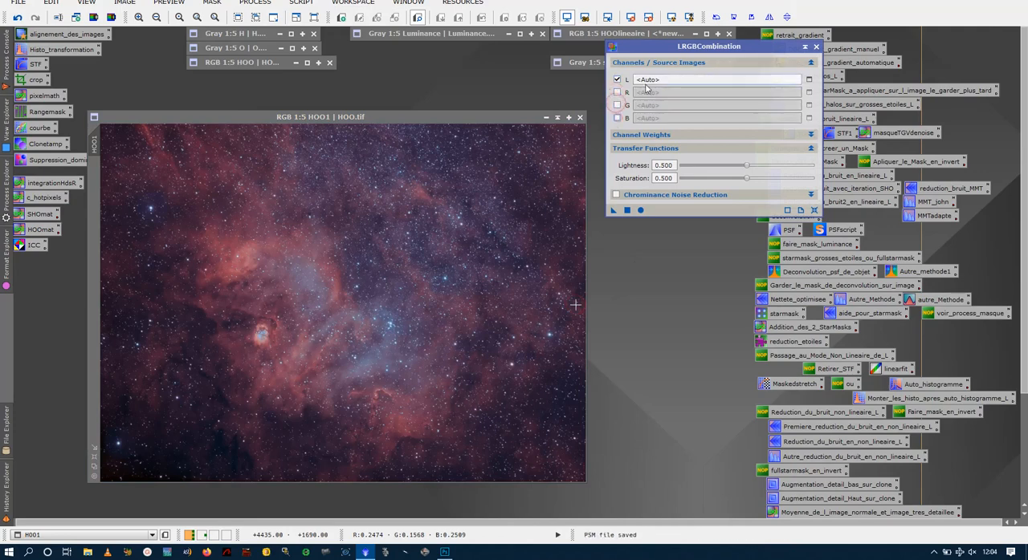
- Select the Luminance image as the source of the L channel
click(810, 79)
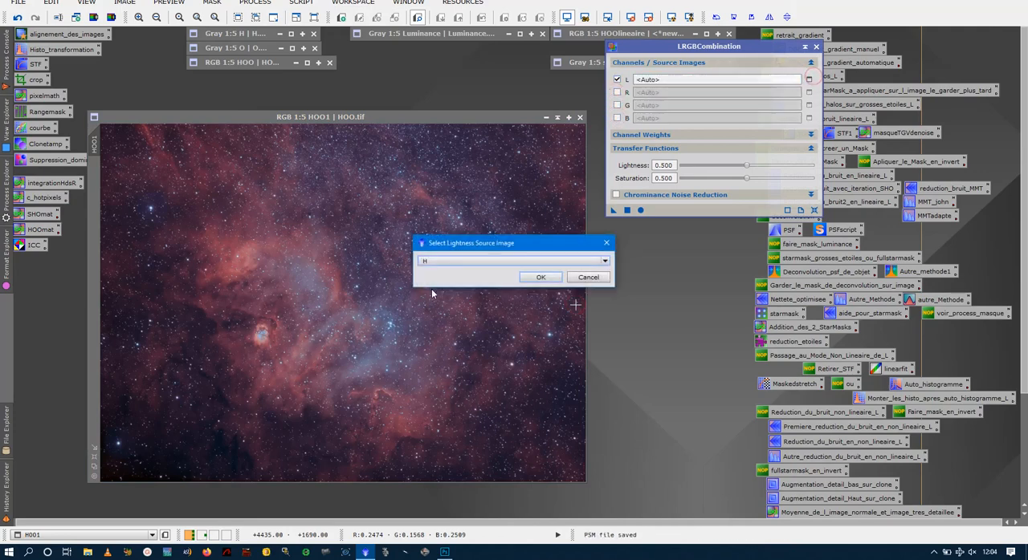
click(451, 261)
click(463, 259)
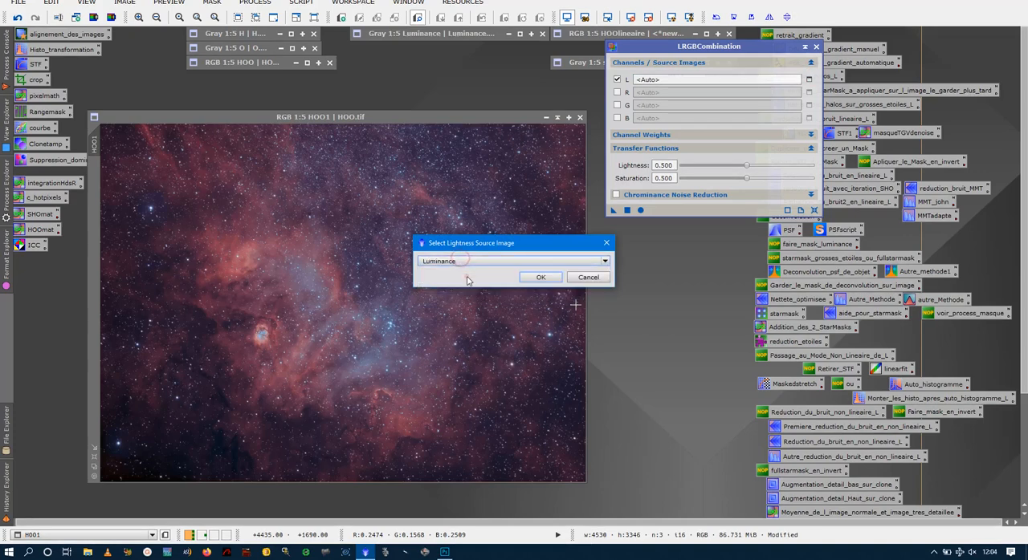
click(540, 278)
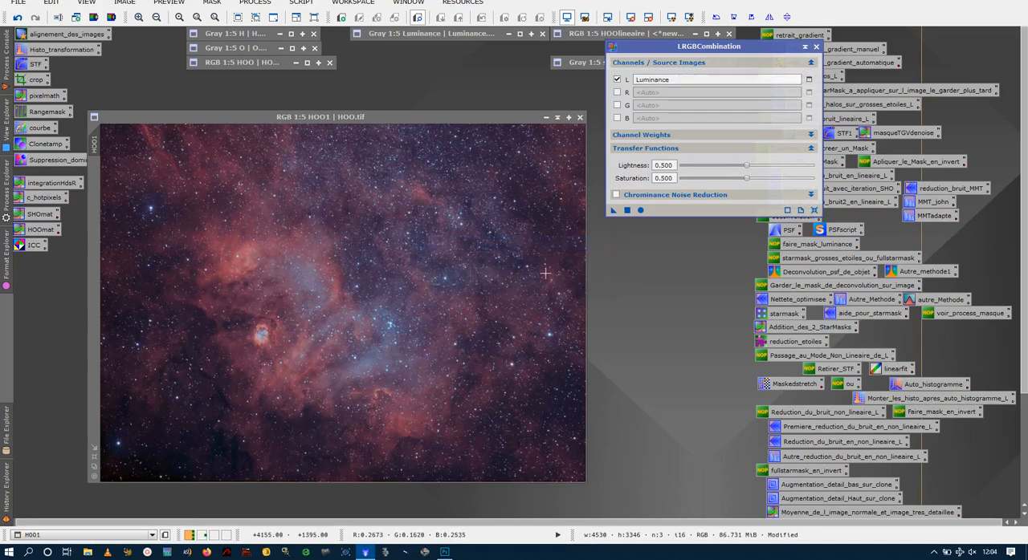
- Apply the luminance combination to HOO1 with Lightness and Saturation at 0.500 and no chrominance noise reduction, and close LRGBCombination
click(709, 197)
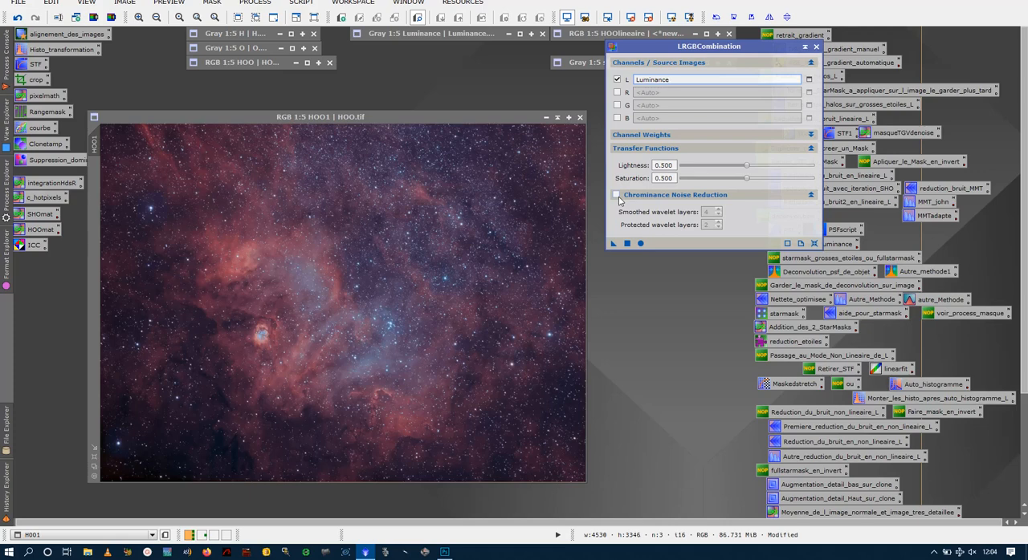
drag(1025, 228, 1025, 228)
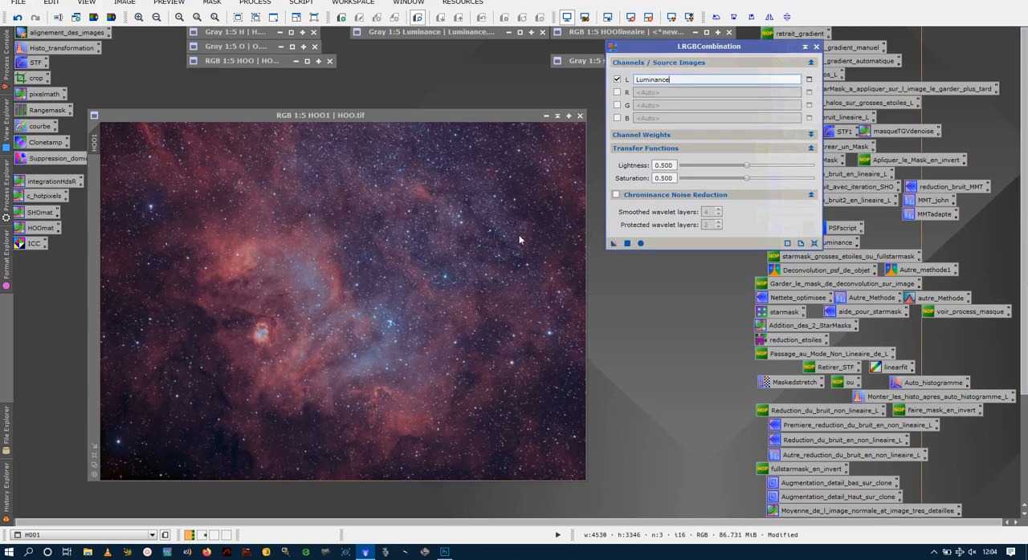
drag(617, 205, 338, 280)
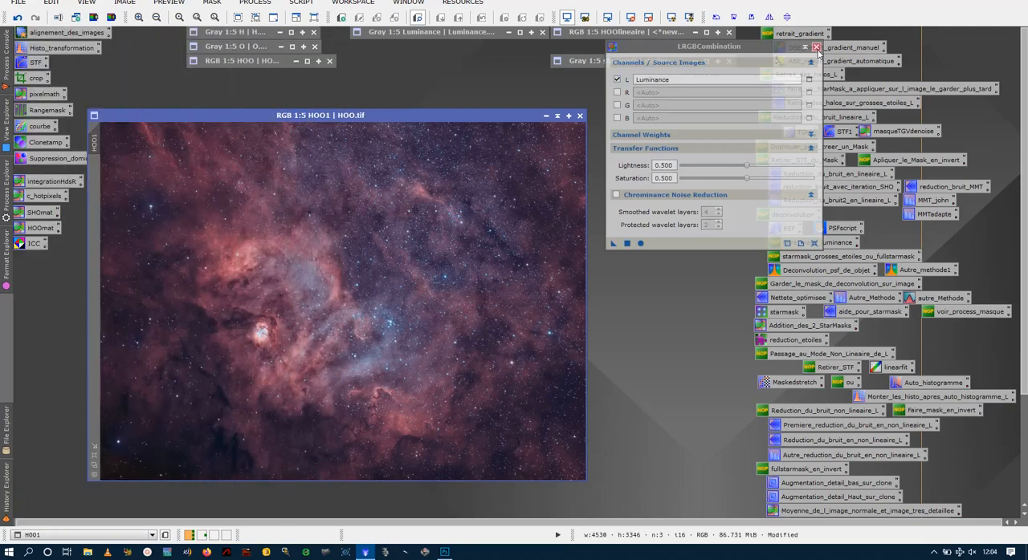
click(816, 48)
- Compare HOO1 with and without the luminance combination, both in full and up close, and keep the combination
drag(454, 119, 527, 79)
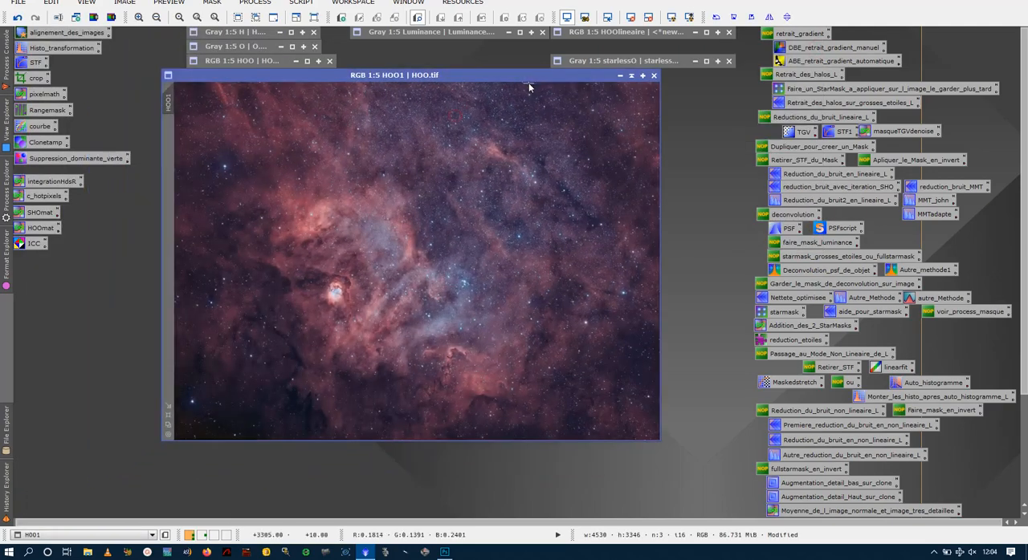
click(14, 20)
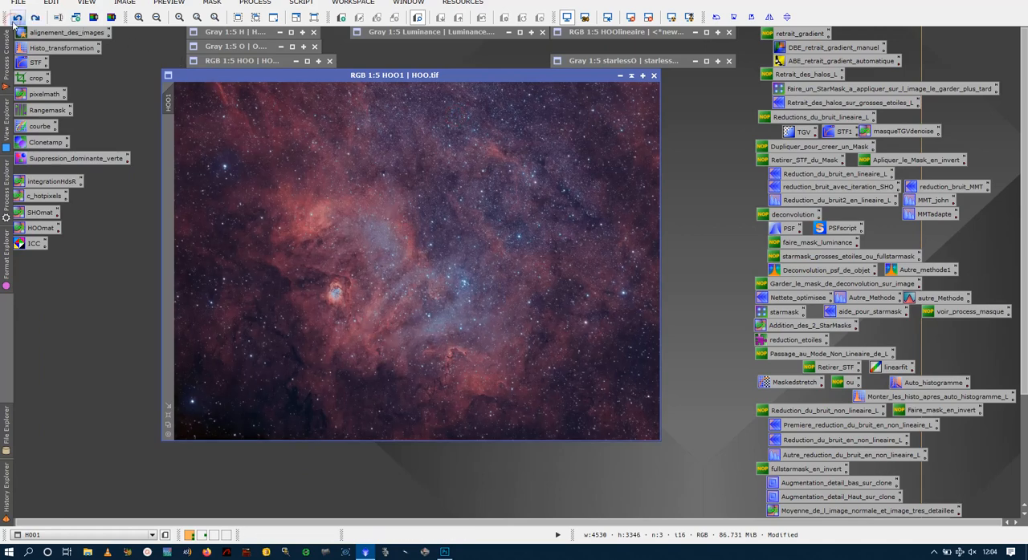
click(34, 17)
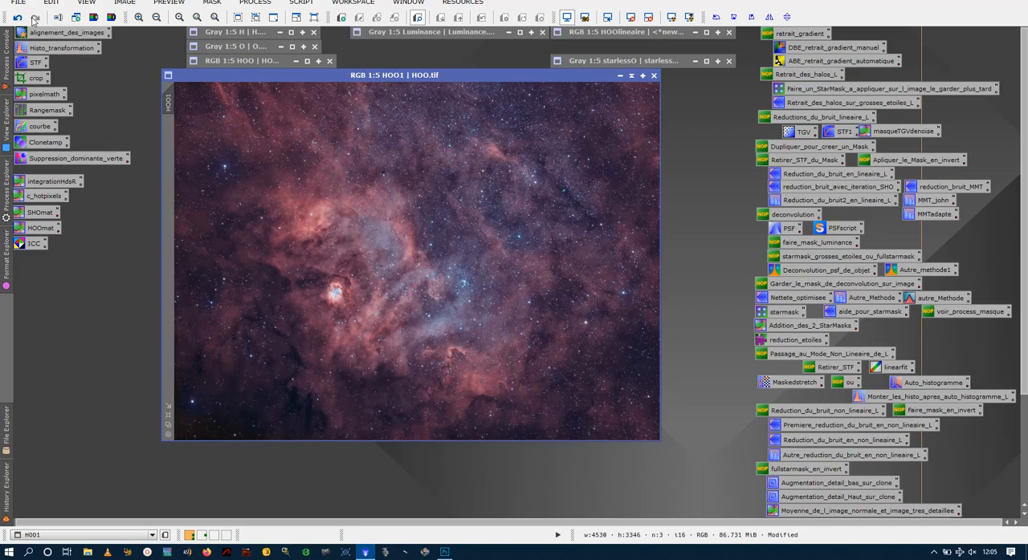
scroll(394, 217, up, 3)
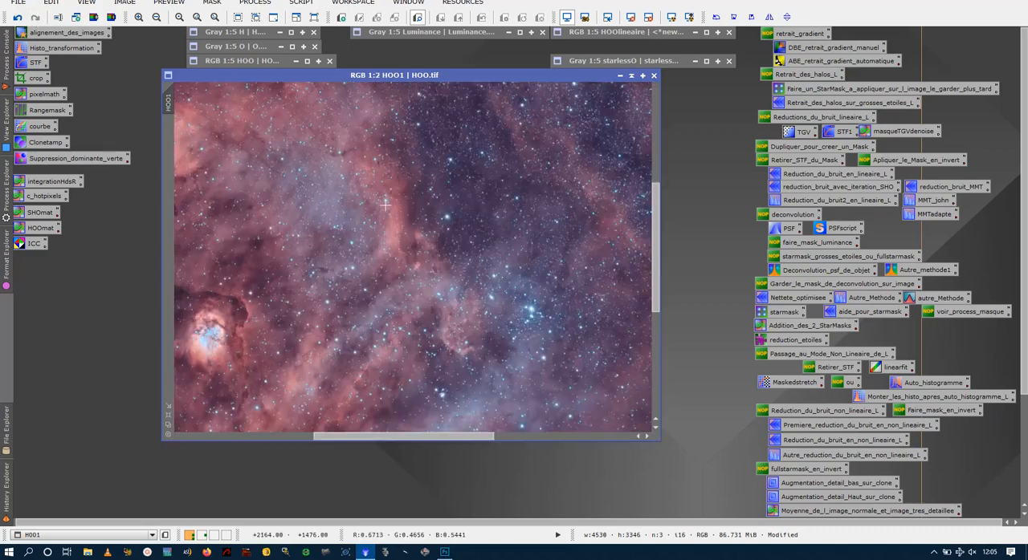
scroll(384, 204, down, 3)
key(ctrl+z)
key(ctrl+y)
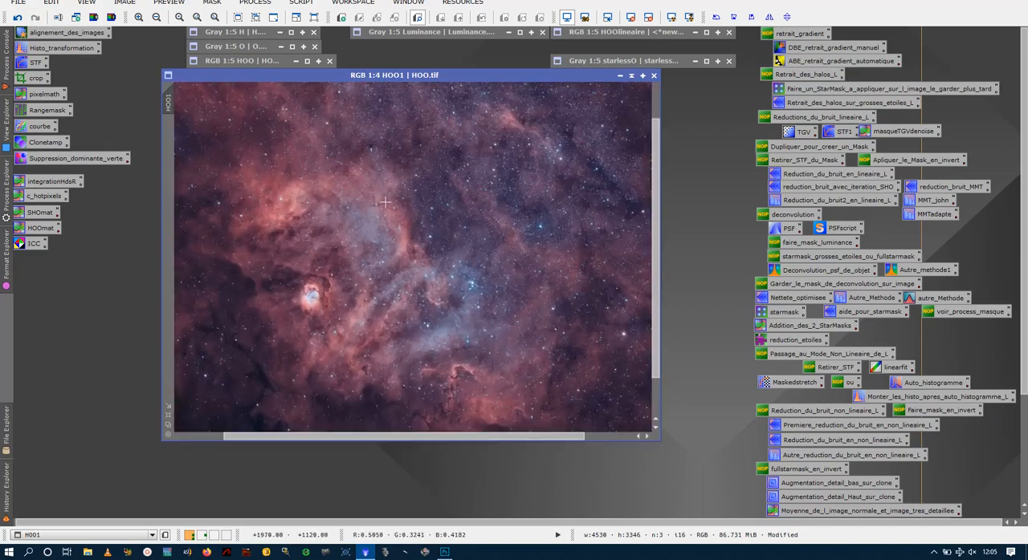
key(ctrl+z)
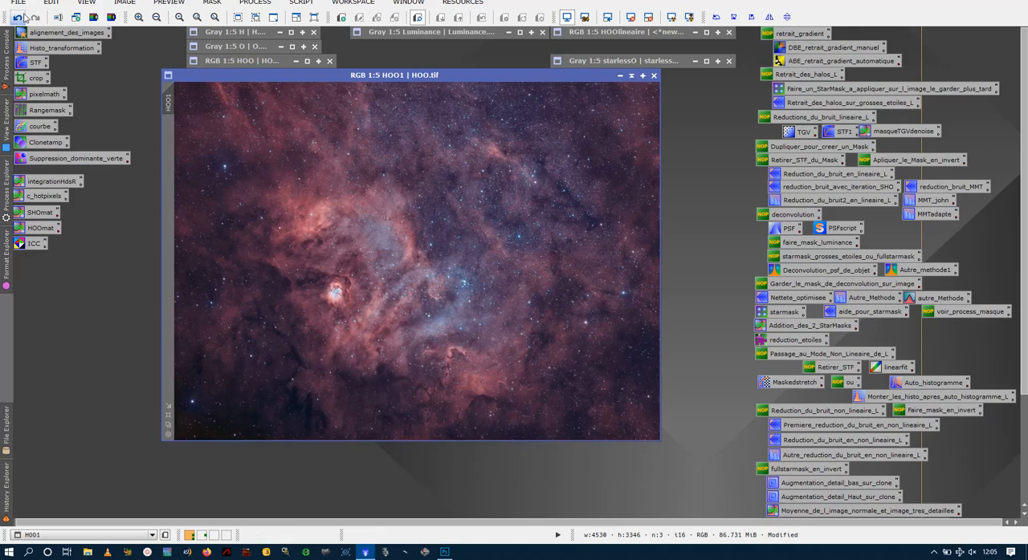
click(21, 16)
click(35, 17)
- Load the courbe CurvesTransformation process and, with a real-time preview, raise the c channel curve to input 0.55679, output 0.63725
double_click(42, 129)
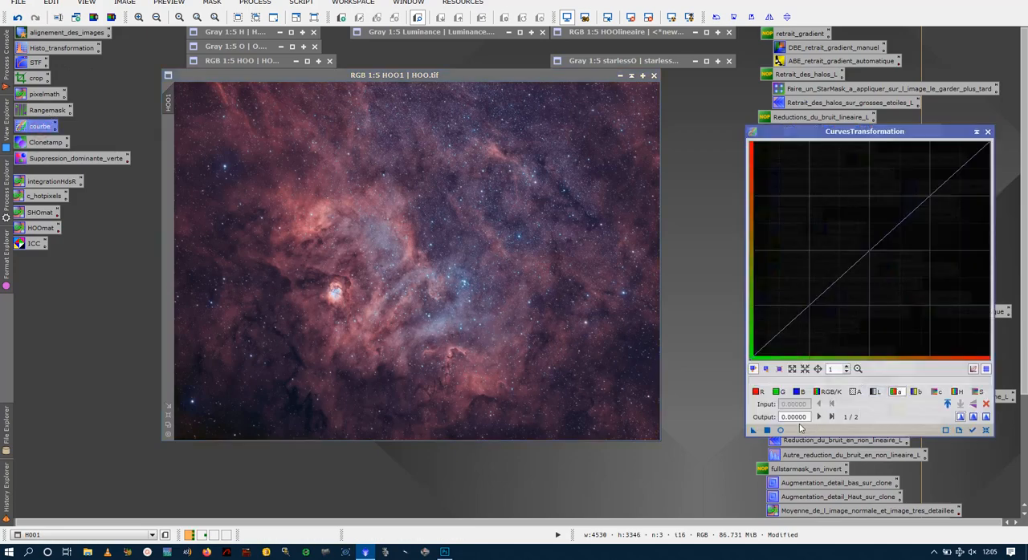
click(780, 431)
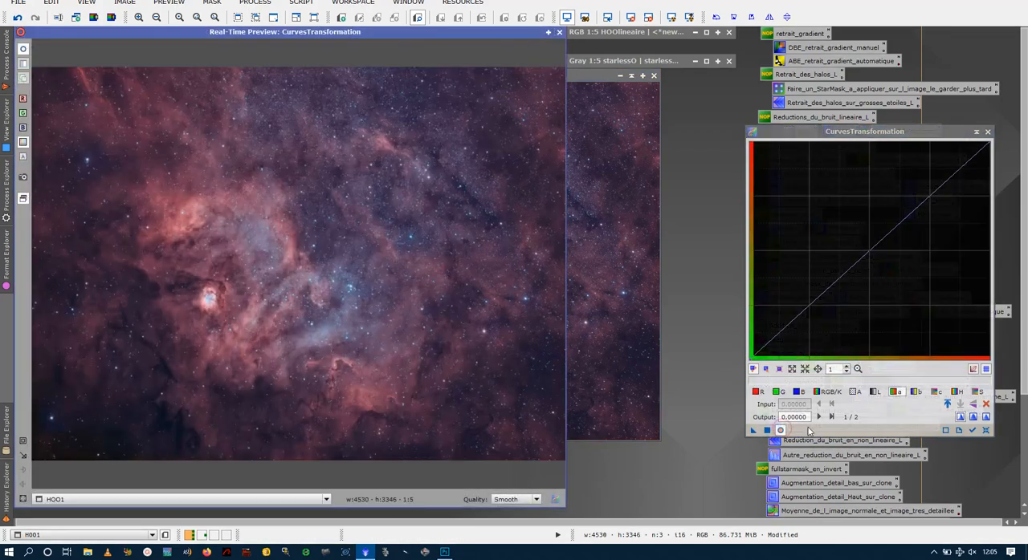
click(937, 392)
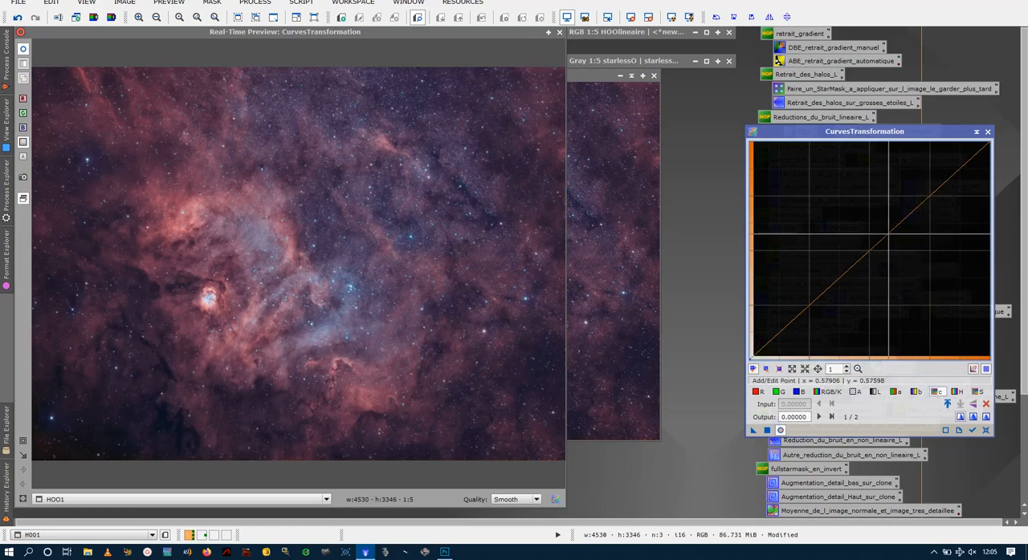
click(888, 234)
drag(889, 234, 887, 224)
drag(888, 225, 883, 220)
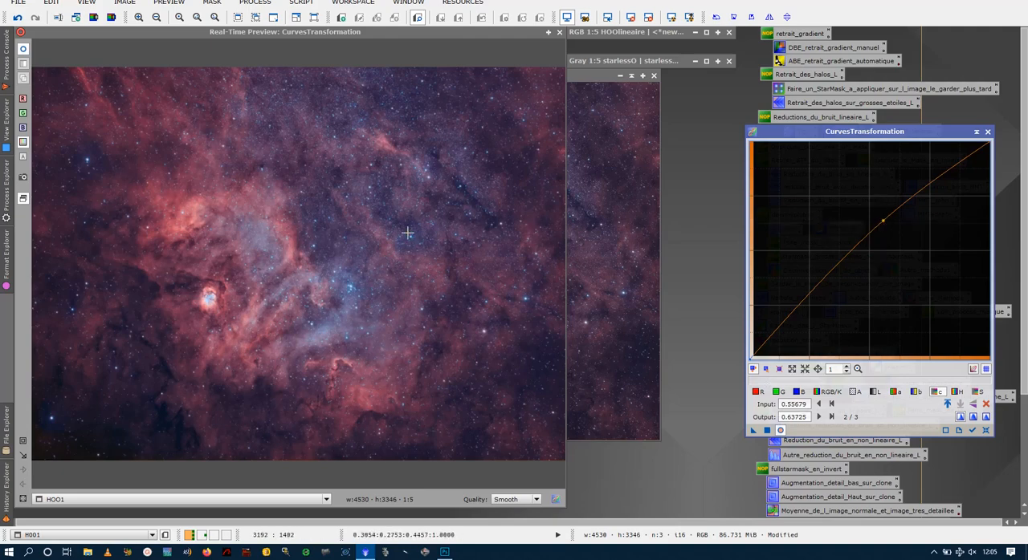
click(561, 33)
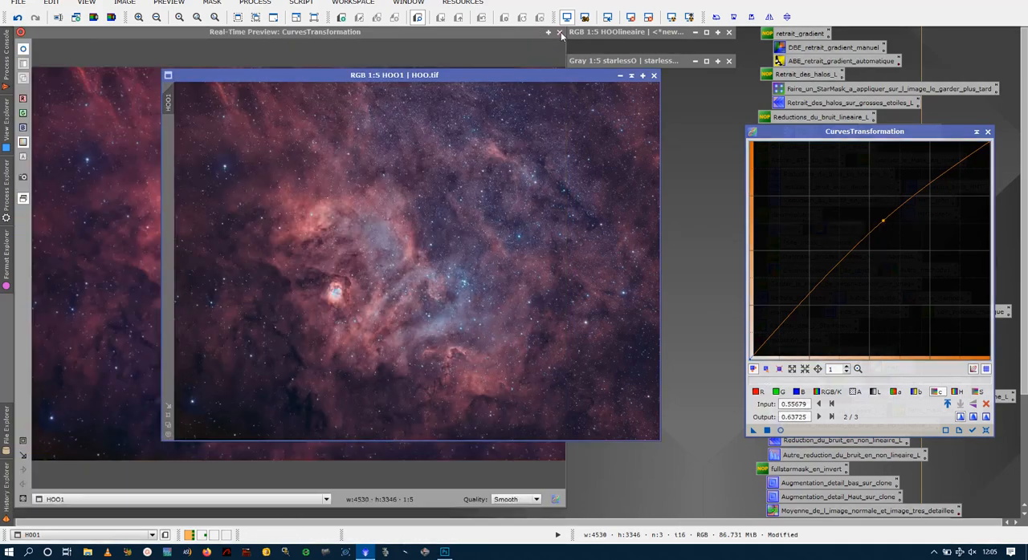
- Rearrange the HOO1 and starlessO windows and open the full_Star_Mask image from the TTTngc6604 folder
drag(515, 78, 493, 126)
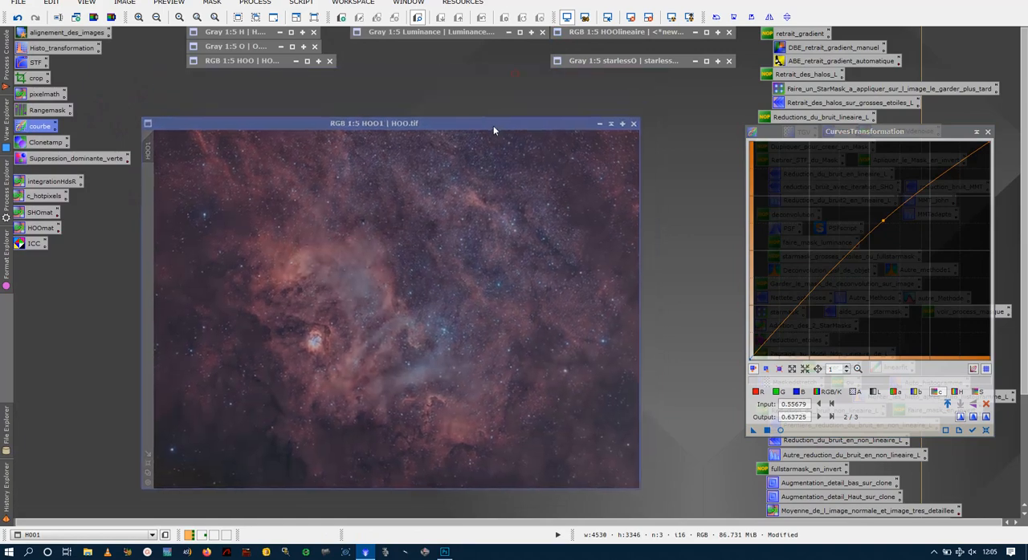
drag(611, 62, 609, 48)
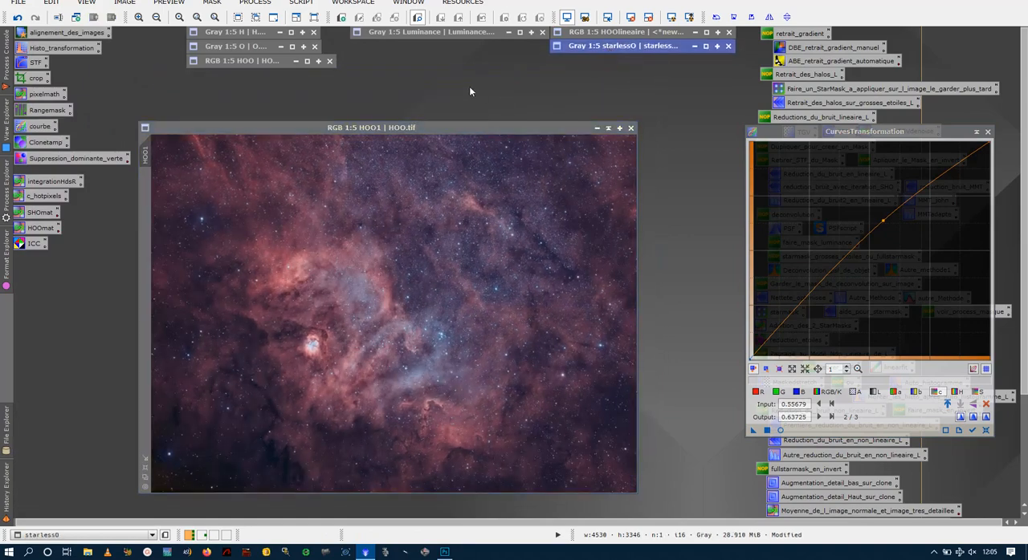
key(ctrl+o)
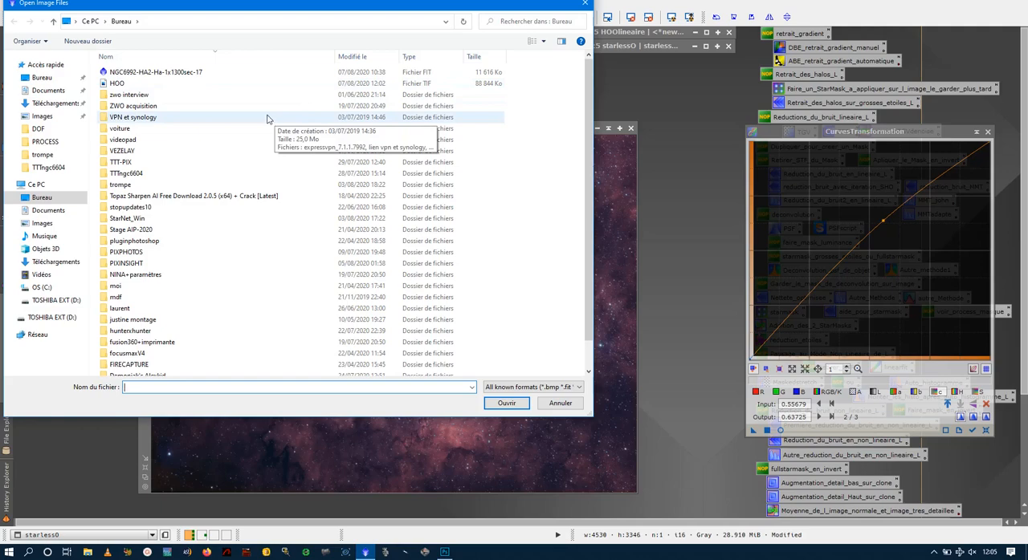
double_click(148, 173)
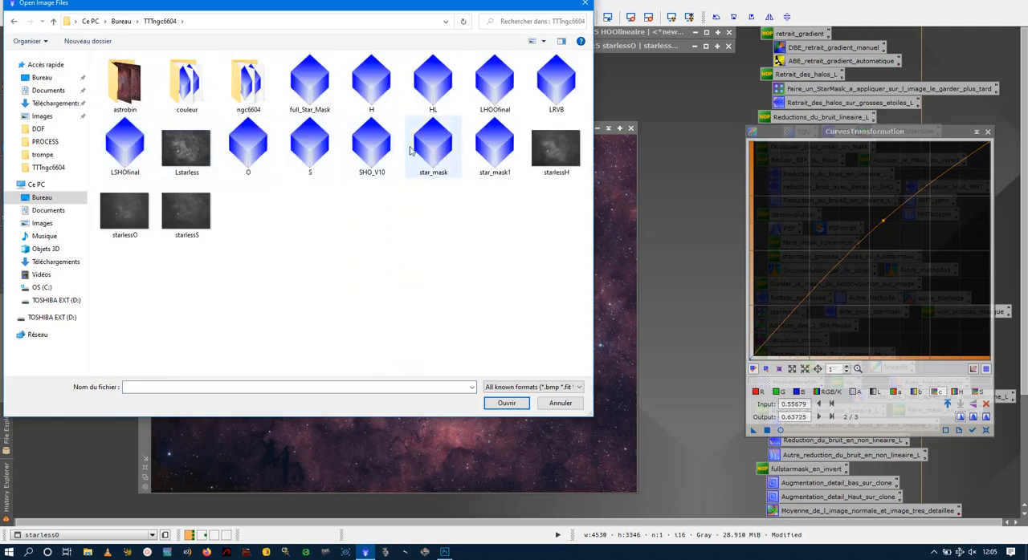
double_click(309, 83)
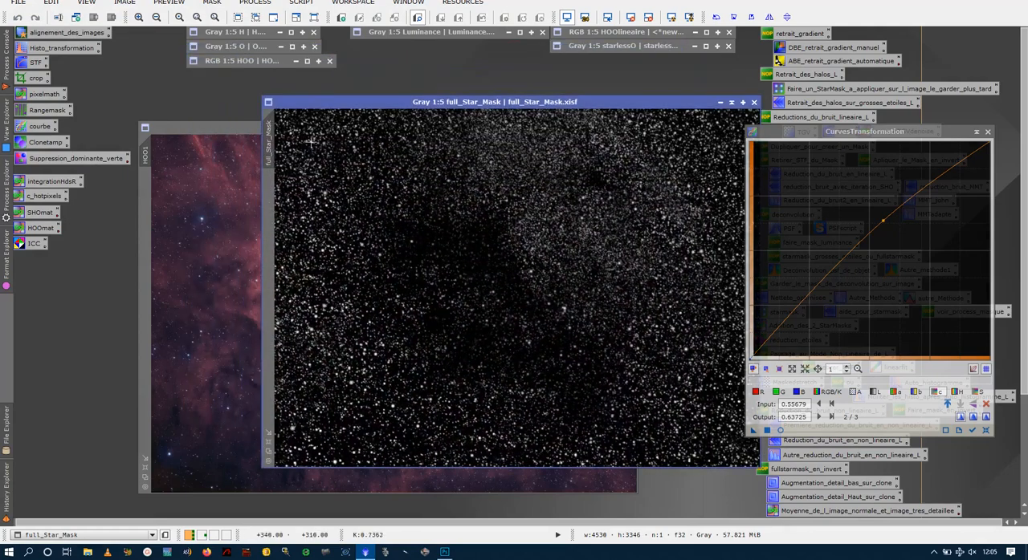
- Apply full_Star_Mask to HOO1 as a mask, invert it to protect the stars, and inspect the star coverage up close
drag(269, 145, 150, 211)
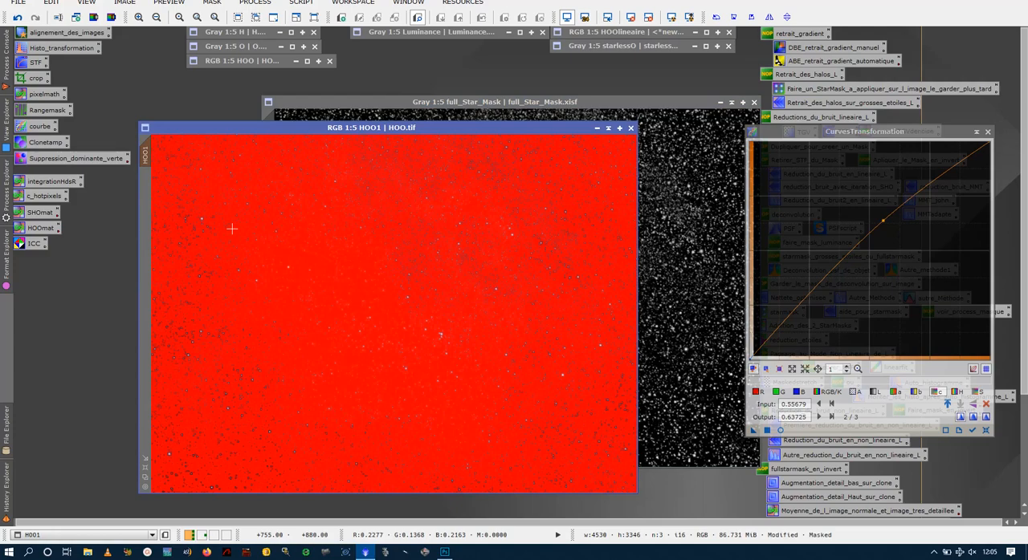
key(ctrl+i)
scroll(283, 238, up, 6)
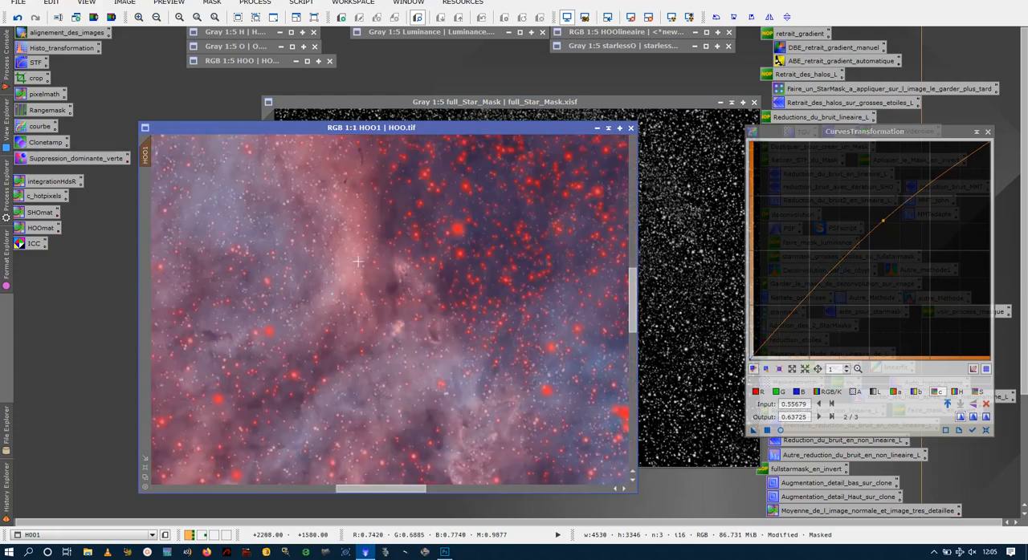
scroll(514, 273, down, 1)
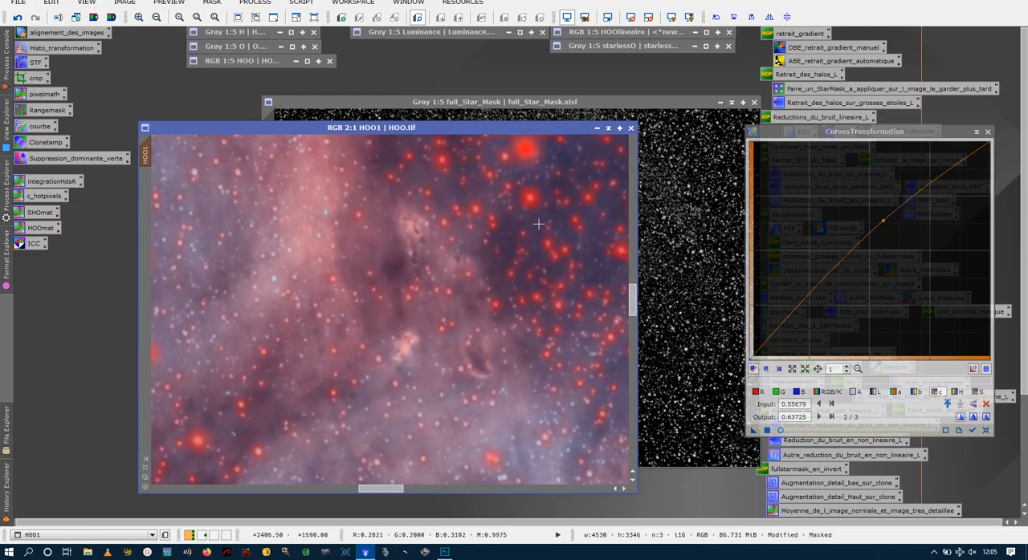
scroll(559, 225, up, 1)
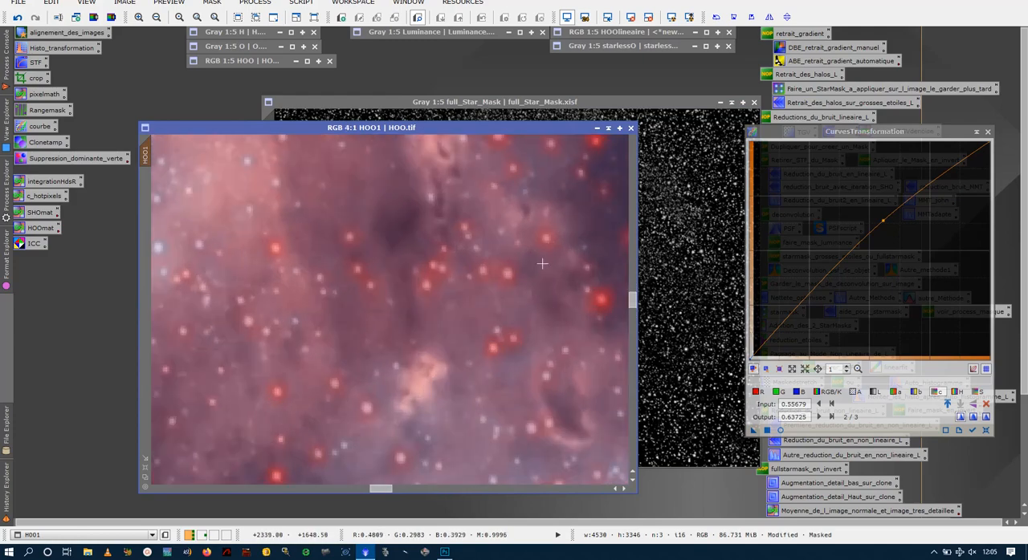
scroll(540, 263, down, 2)
scroll(381, 289, up, 1)
scroll(370, 288, down, 4)
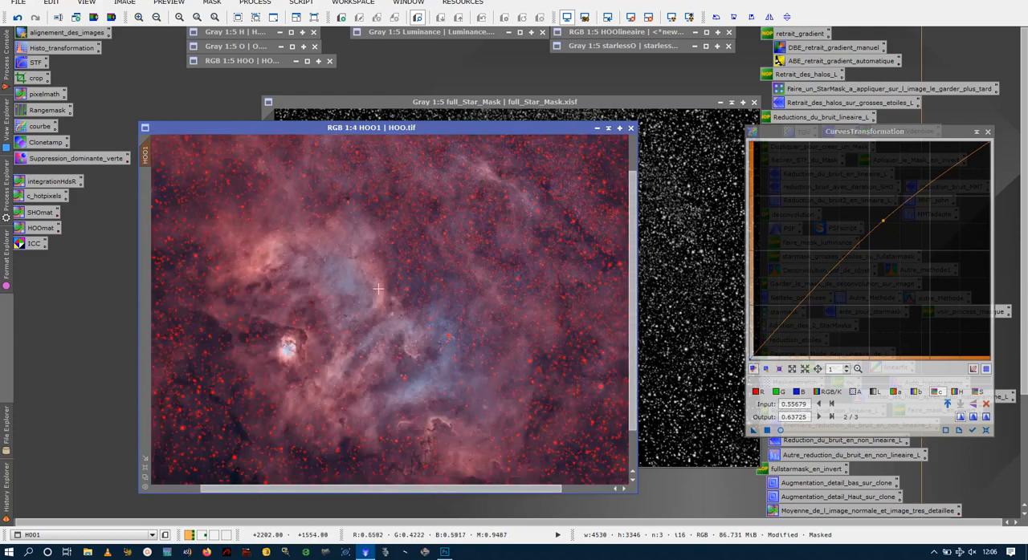
- Hide the mask overlay on HOO1 and, with a real-time preview, set the c channel curve point to input 0.52561, output 0.59559
scroll(471, 285, down, 1)
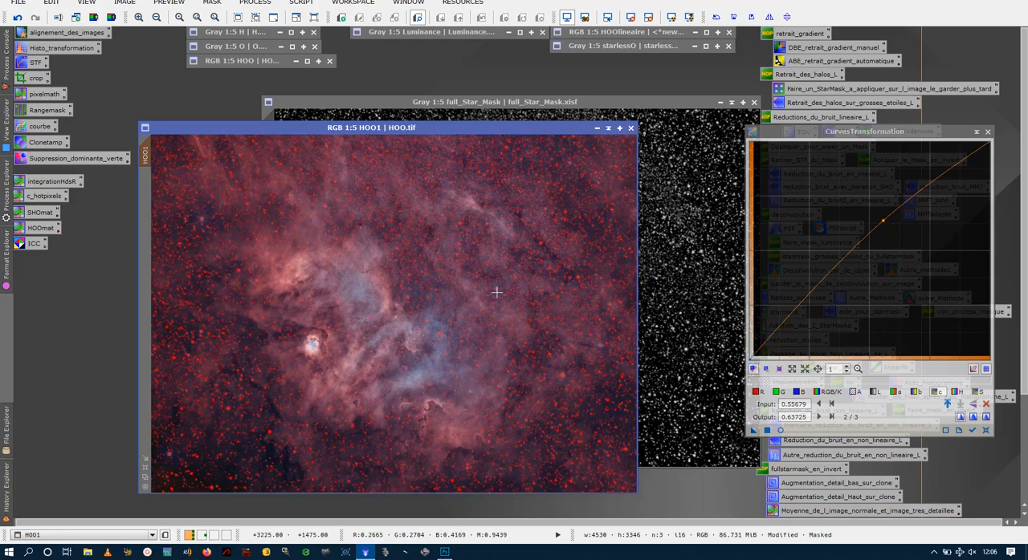
scroll(529, 263, up, 2)
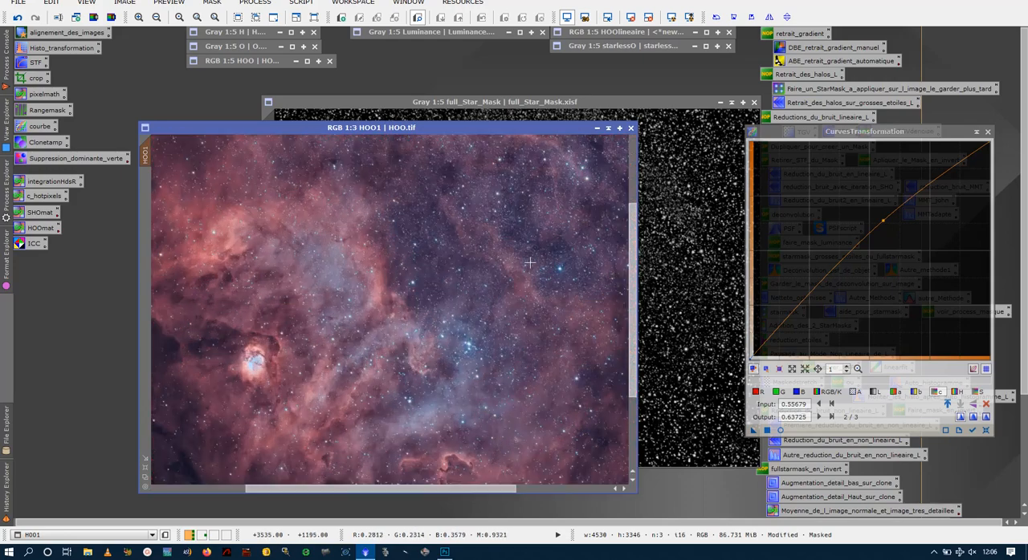
scroll(530, 262, up, 2)
scroll(534, 258, down, 2)
scroll(570, 258, down, 1)
click(781, 430)
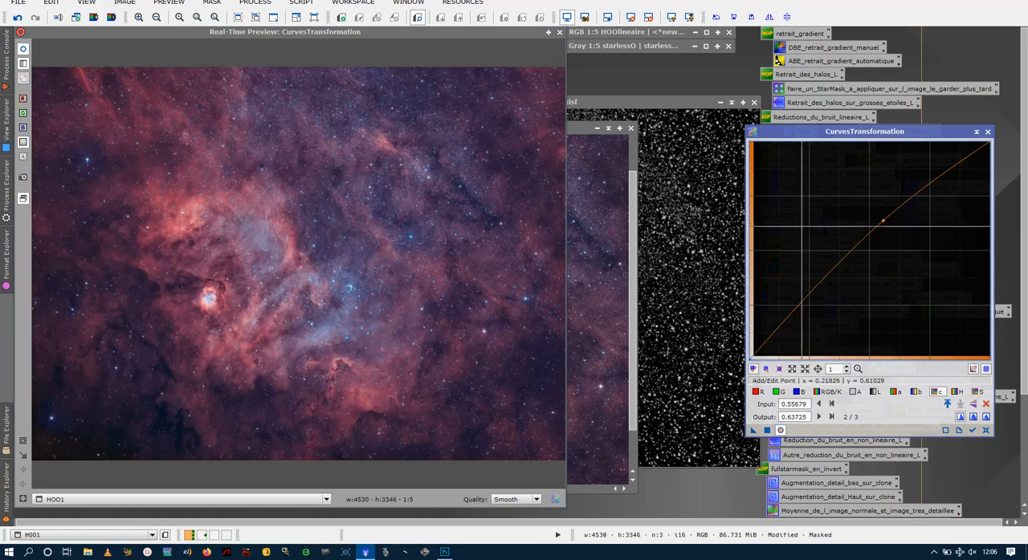
click(596, 257)
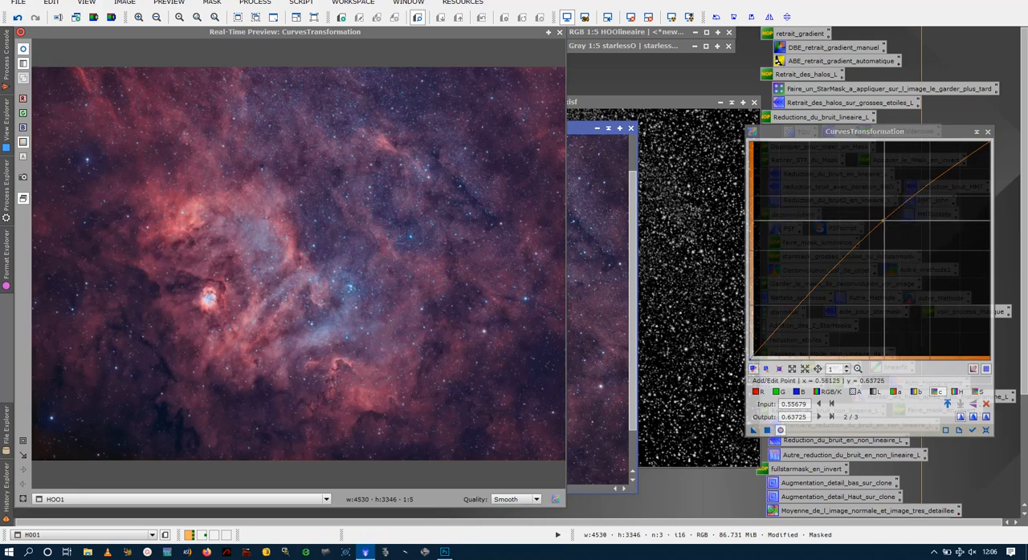
drag(885, 220, 876, 230)
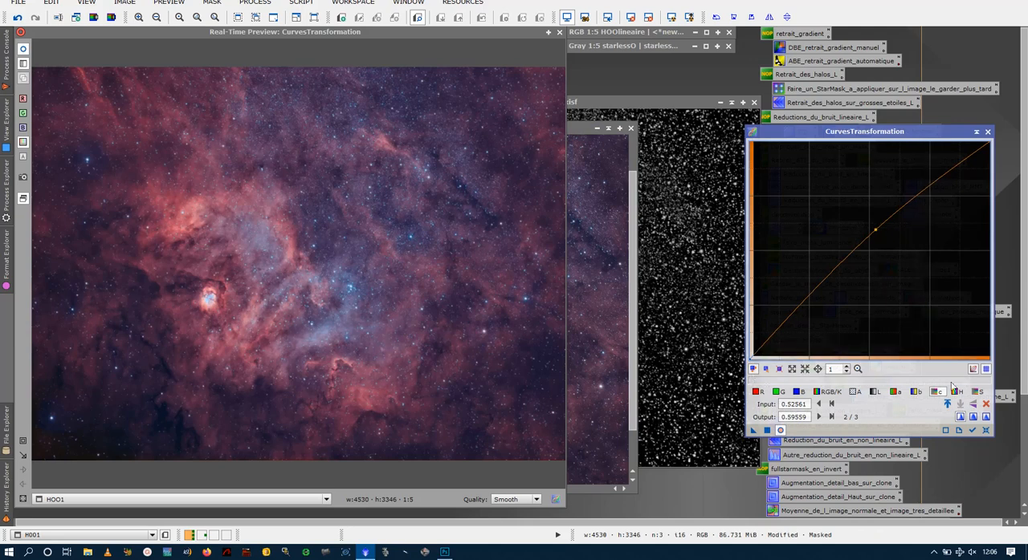
- Raise the S channel curve slightly with a point at input 0.56793, output 0.60049
click(978, 392)
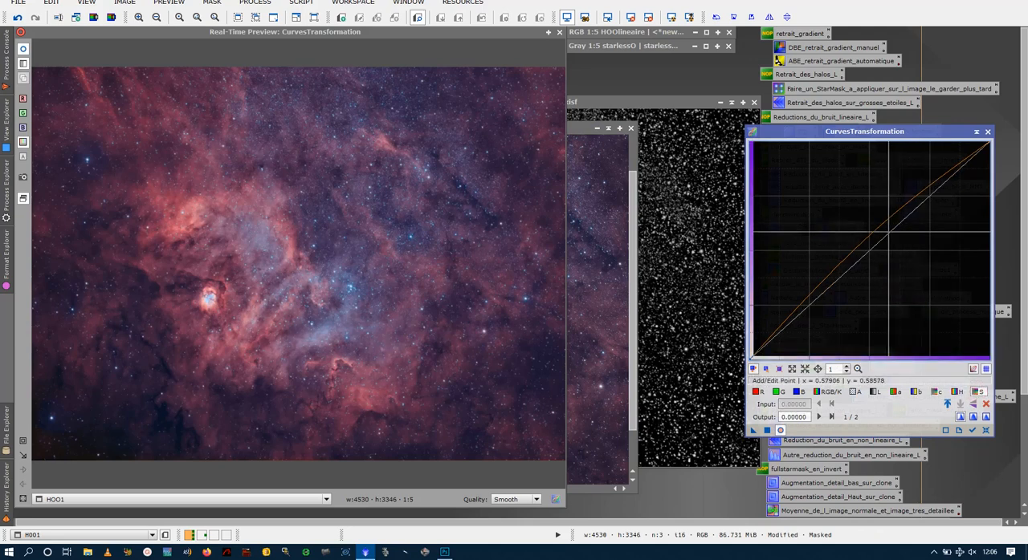
click(887, 228)
drag(886, 230, 885, 228)
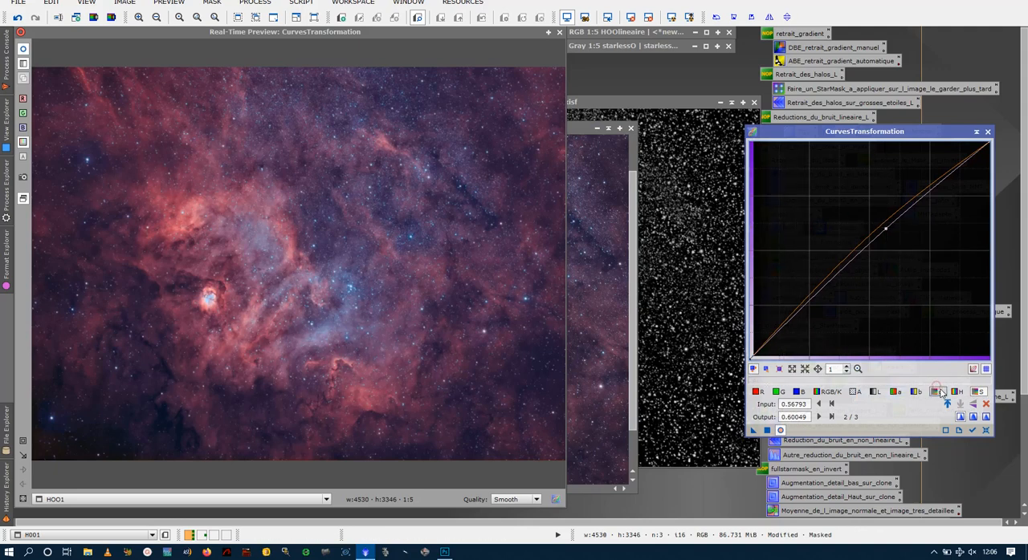
- Lower the c channel curve point to output 0.58824, close the real-time preview and apply the curves to HOO1
click(936, 391)
click(876, 234)
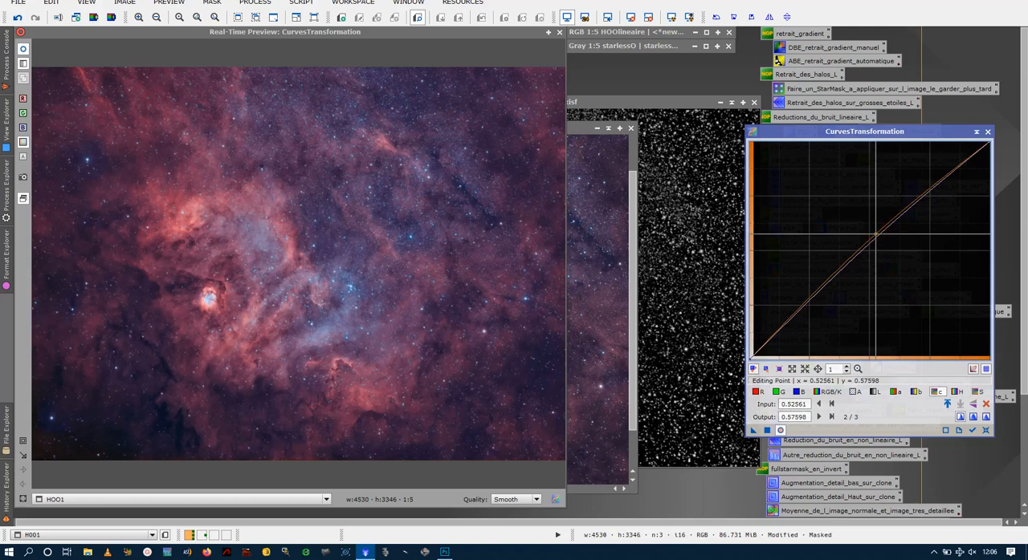
drag(876, 235, 875, 231)
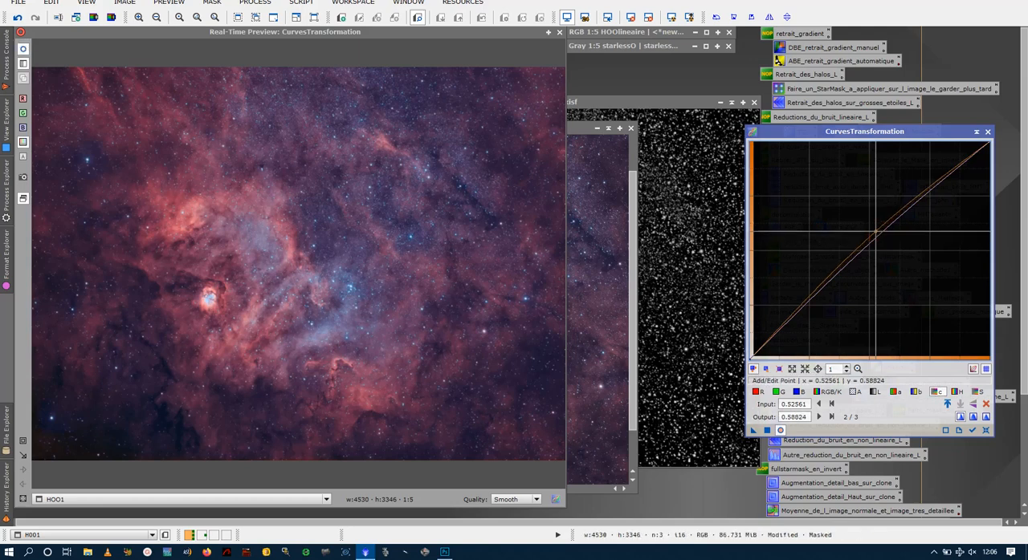
click(560, 32)
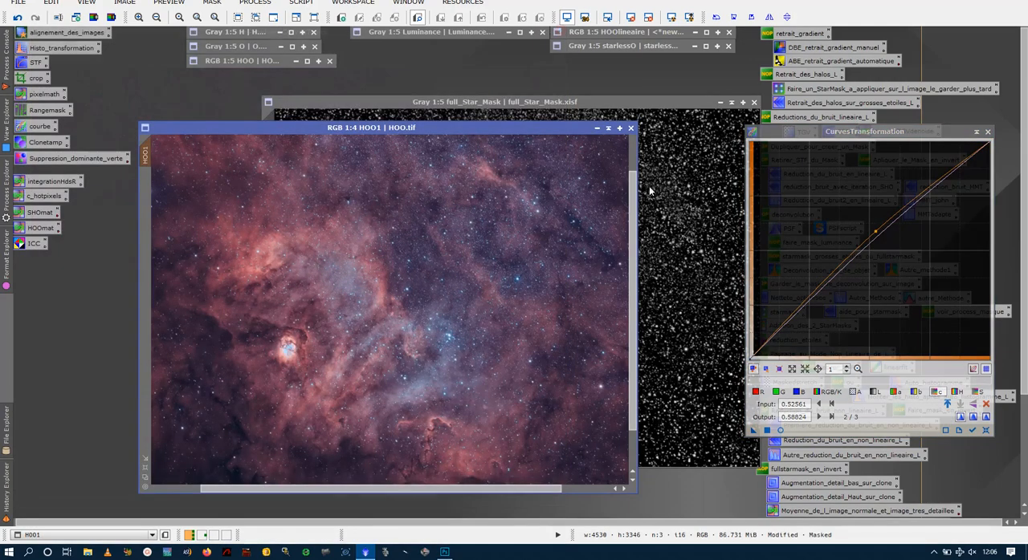
drag(539, 336, 537, 332)
- Enlarge the HOO1 window, inspect the colour boost up close and in full, and close CurvesTransformation
drag(501, 132, 463, 93)
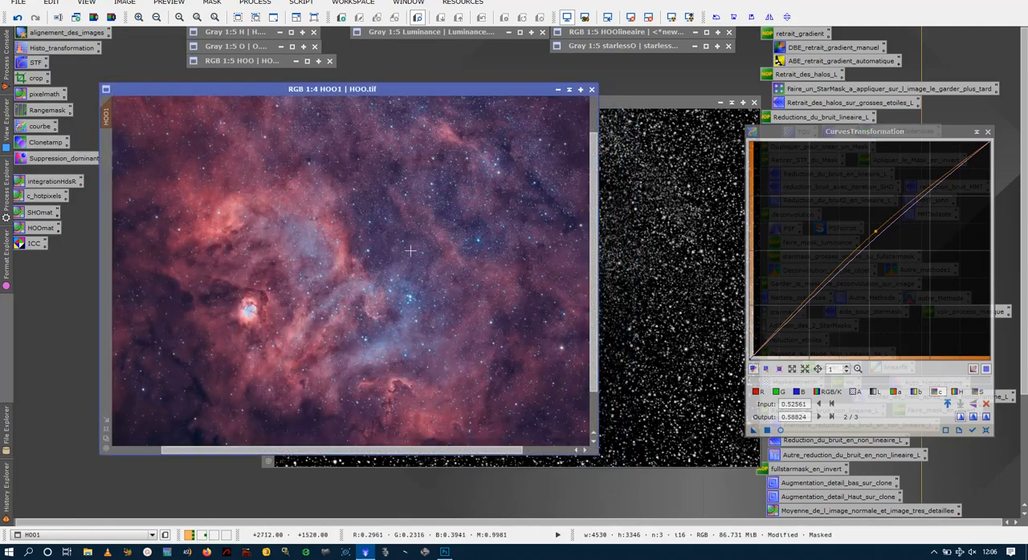
click(107, 431)
scroll(361, 267, up, 4)
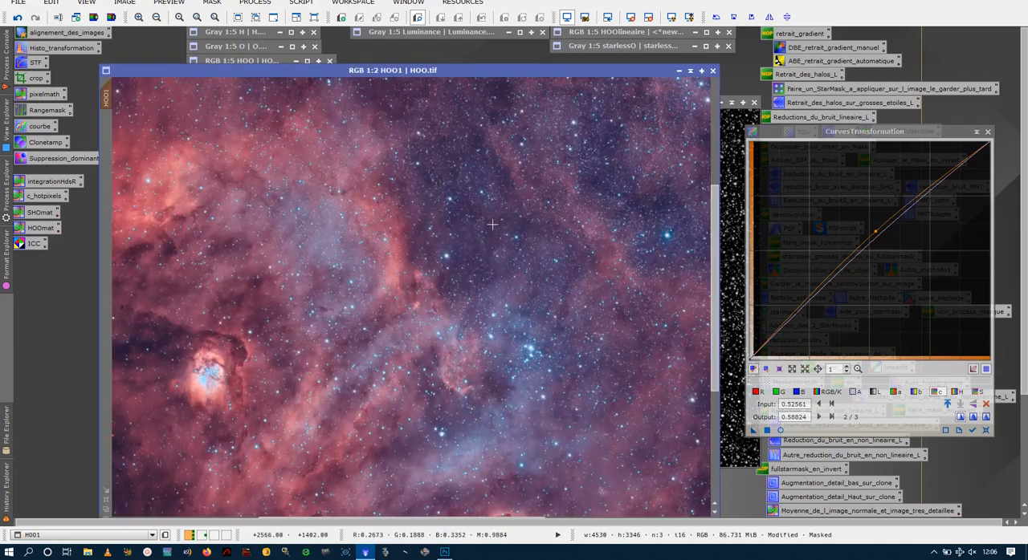
scroll(493, 225, down, 3)
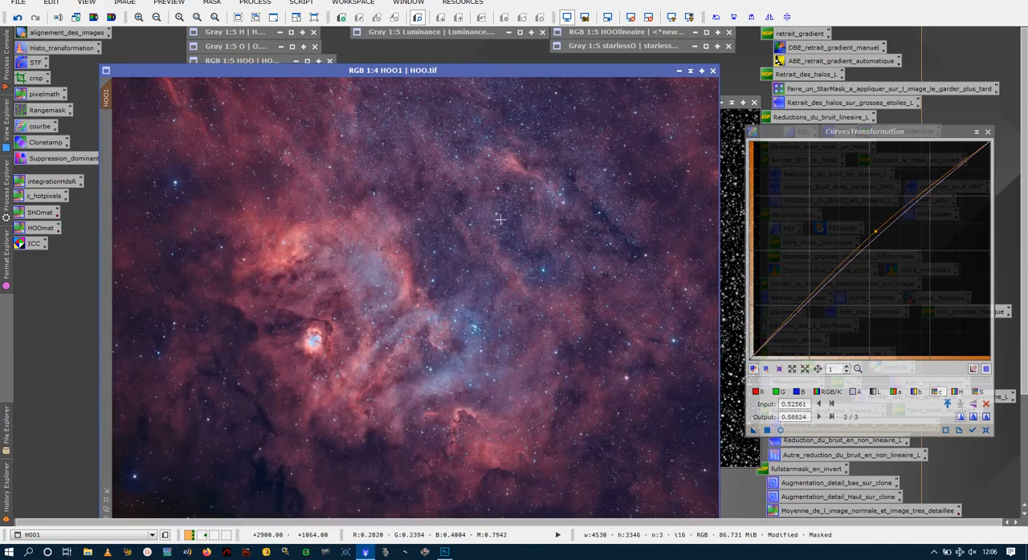
scroll(500, 219, up, 1)
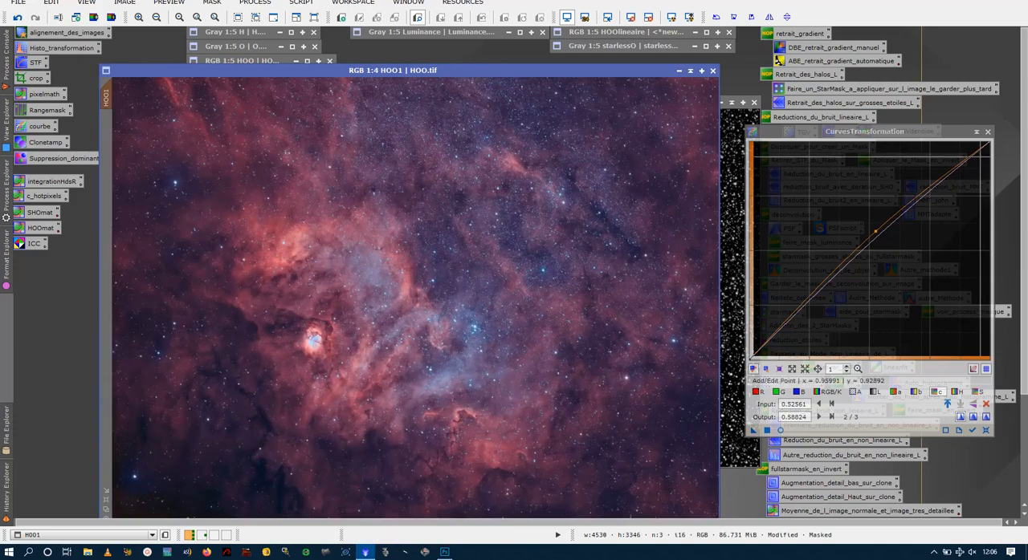
click(988, 132)
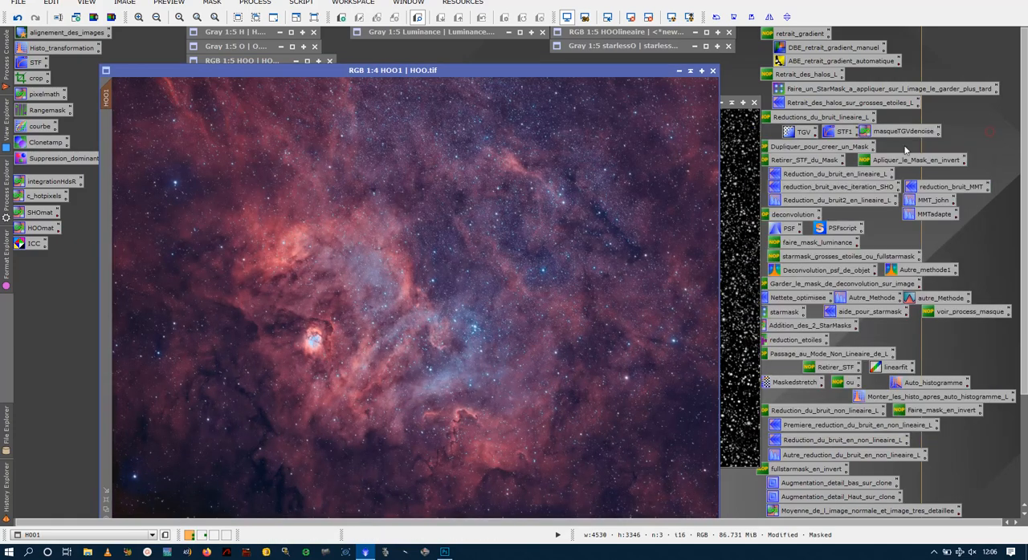
- Collapse the full_Star_Mask window and park it beneath the starlessO window
click(745, 153)
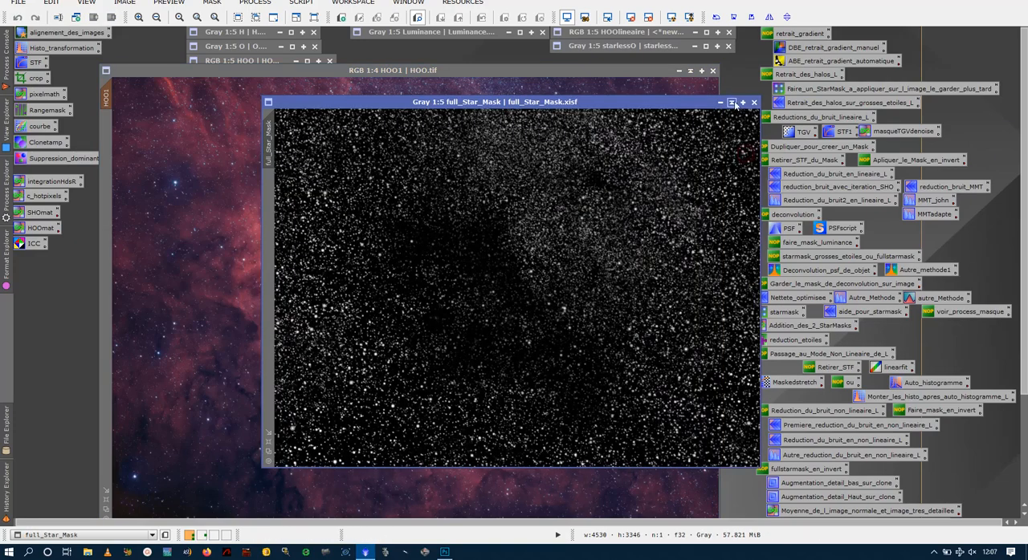
click(731, 102)
mouse_move(495, 284)
mouse_down()
mouse_move(650, 124)
mouse_move(660, 67)
mouse_move(641, 68)
mouse_up()
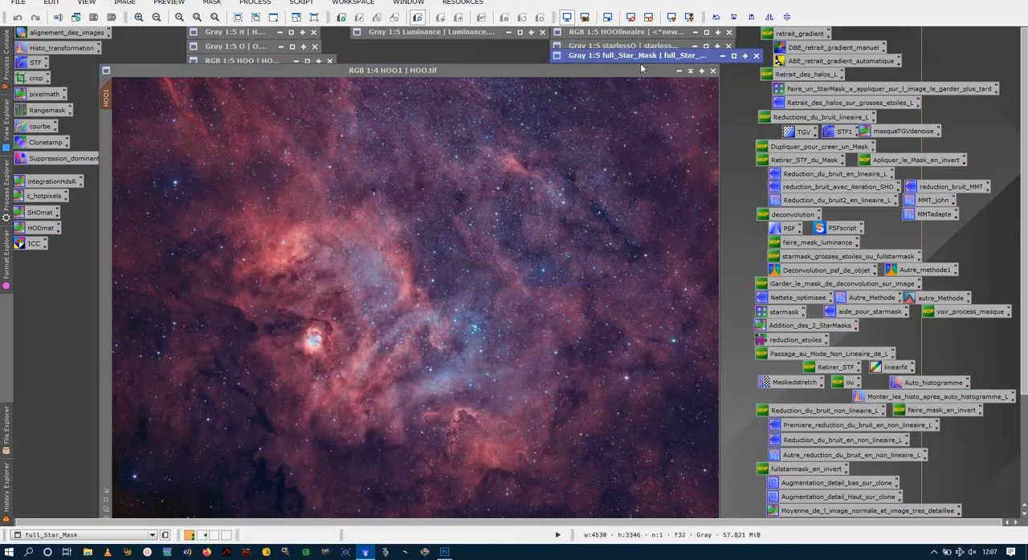
- Remove the star mask from HOO1 and reposition the image window
right_click(338, 165)
mouse_move(449, 284)
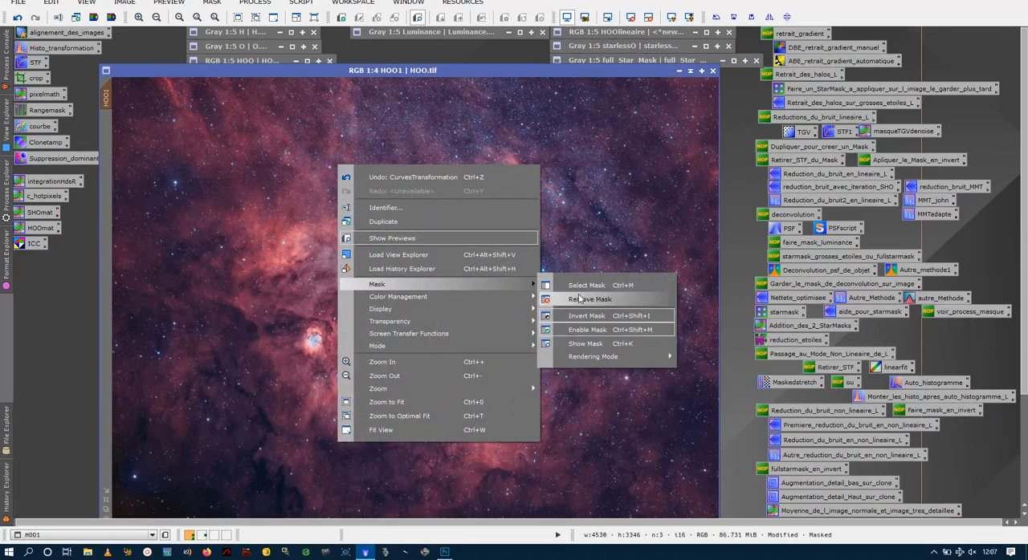
click(566, 300)
mouse_move(446, 70)
mouse_down()
mouse_move(444, 58)
mouse_move(472, 45)
mouse_up()
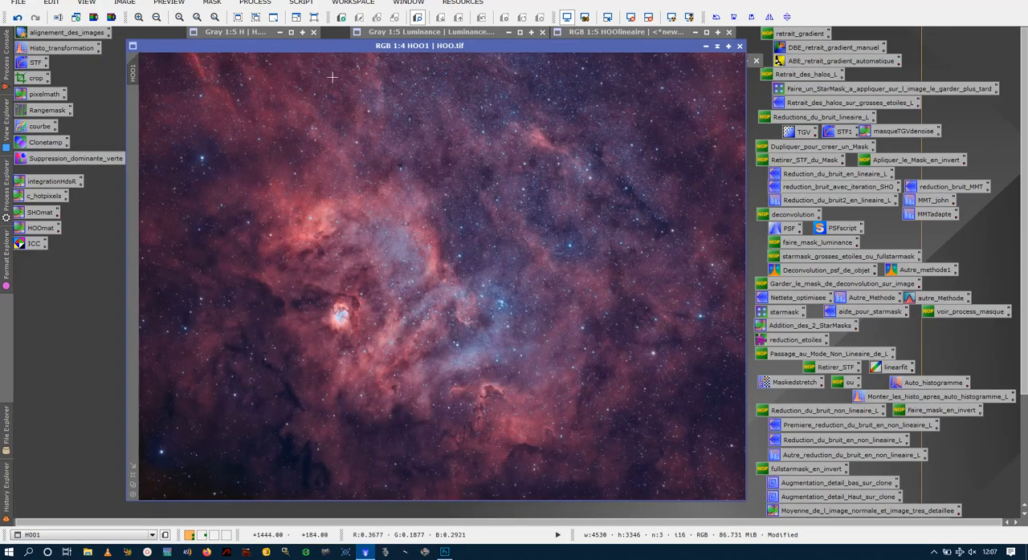
- Load the courbe CurvesTransformation process and, with a real-time preview, raise the b channel curve to input 0.56793, output 0.60294
double_click(45, 126)
drag(620, 51, 610, 81)
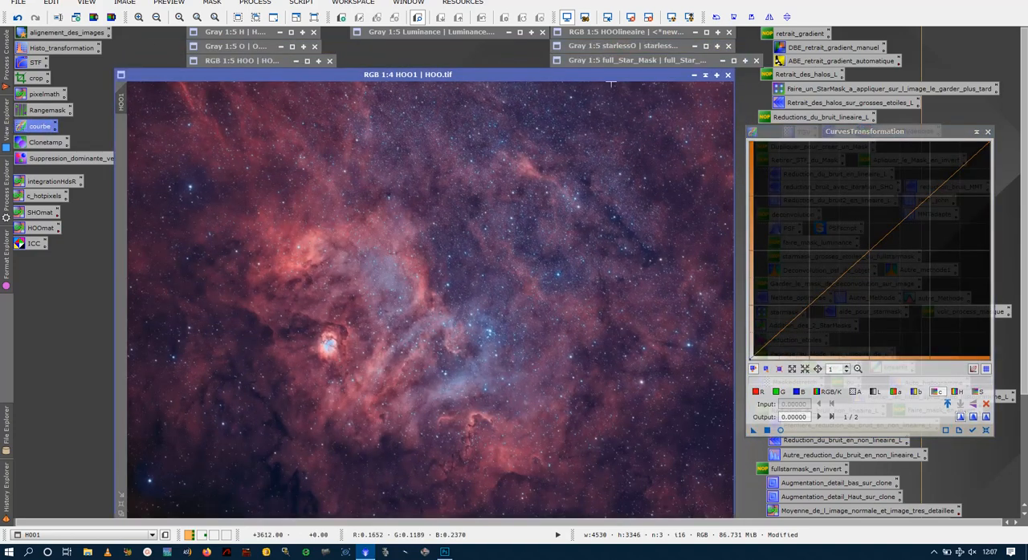
click(898, 393)
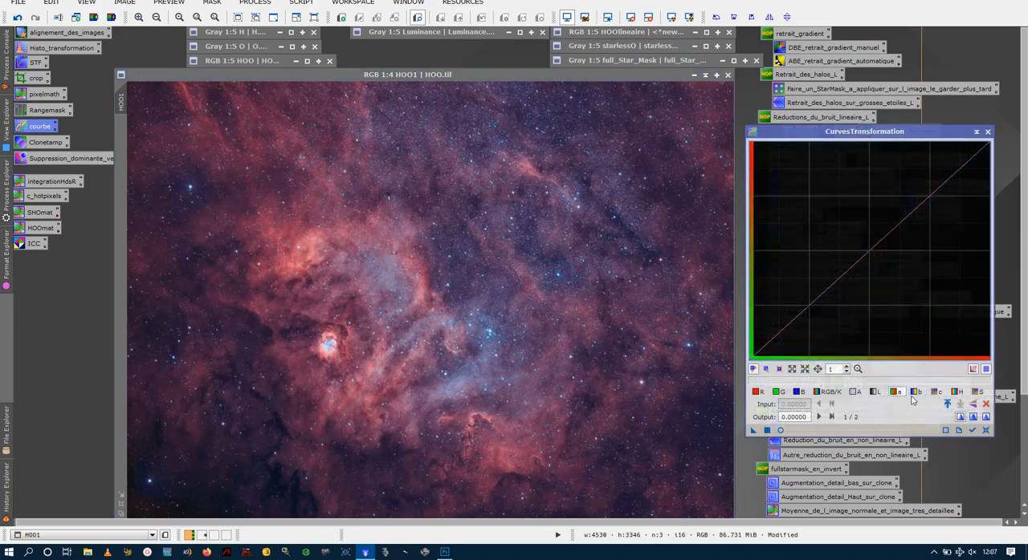
click(781, 431)
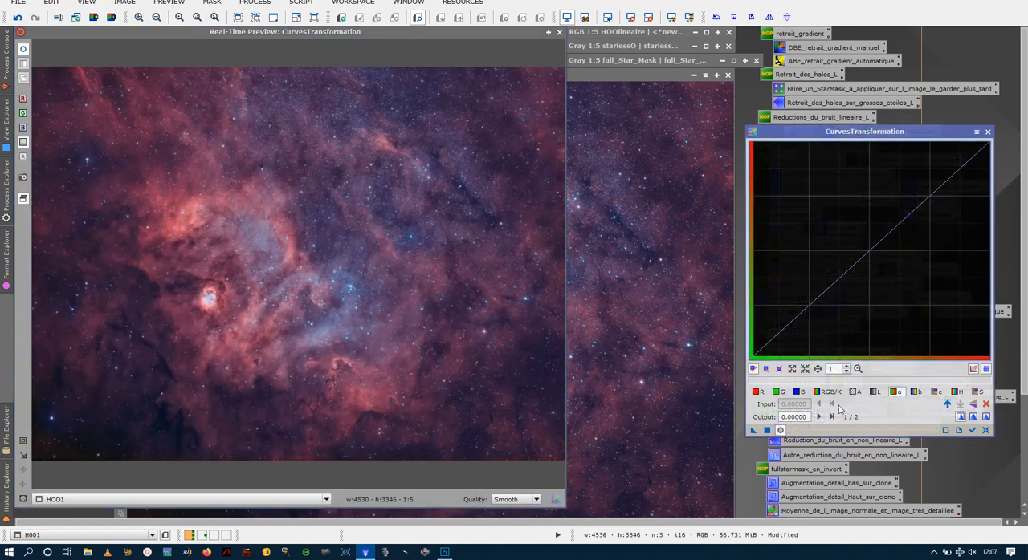
click(917, 391)
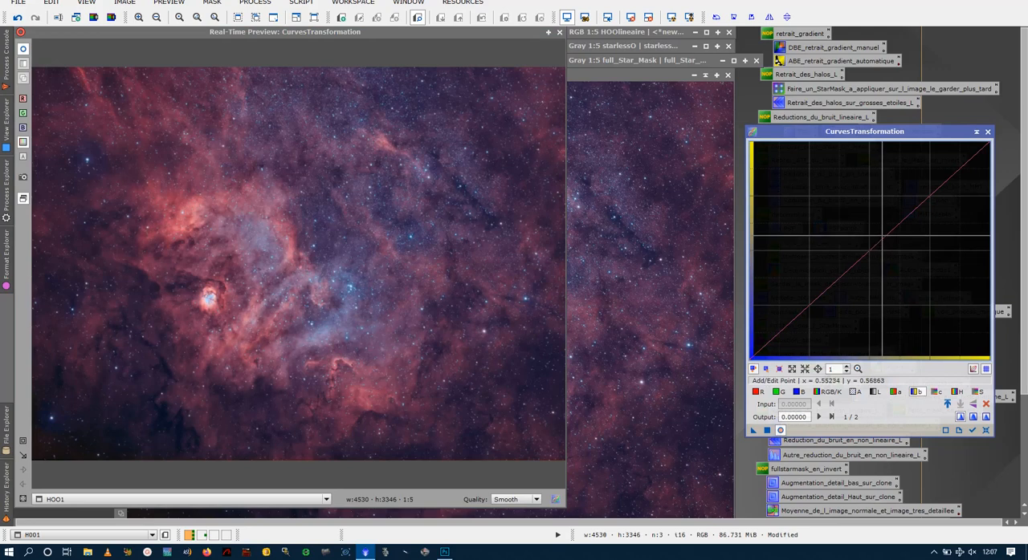
click(883, 237)
mouse_move(883, 237)
mouse_down()
mouse_move(879, 227)
mouse_move(913, 262)
mouse_move(882, 236)
mouse_move(889, 241)
mouse_move(880, 215)
mouse_move(895, 228)
mouse_move(884, 218)
mouse_move(887, 226)
mouse_up()
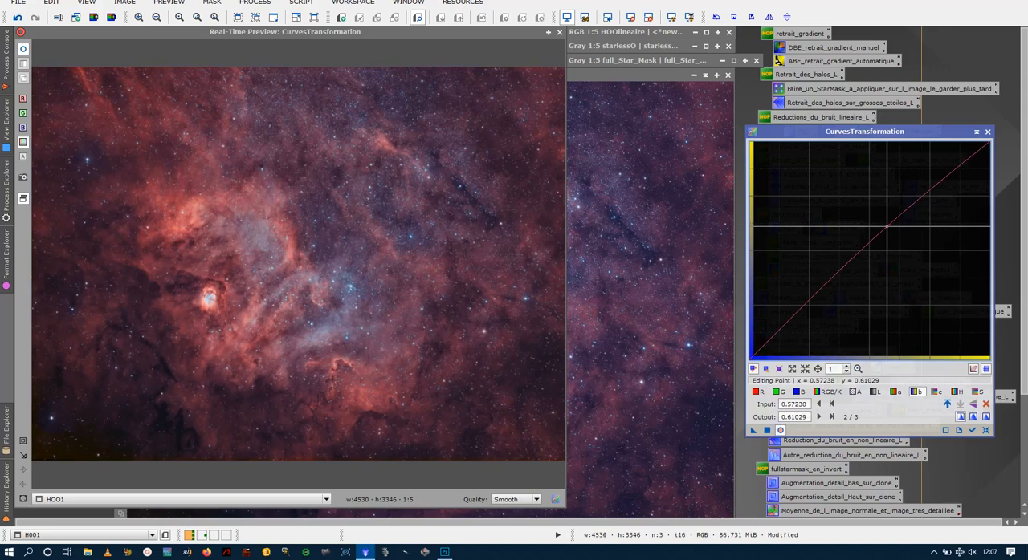
drag(887, 226, 886, 228)
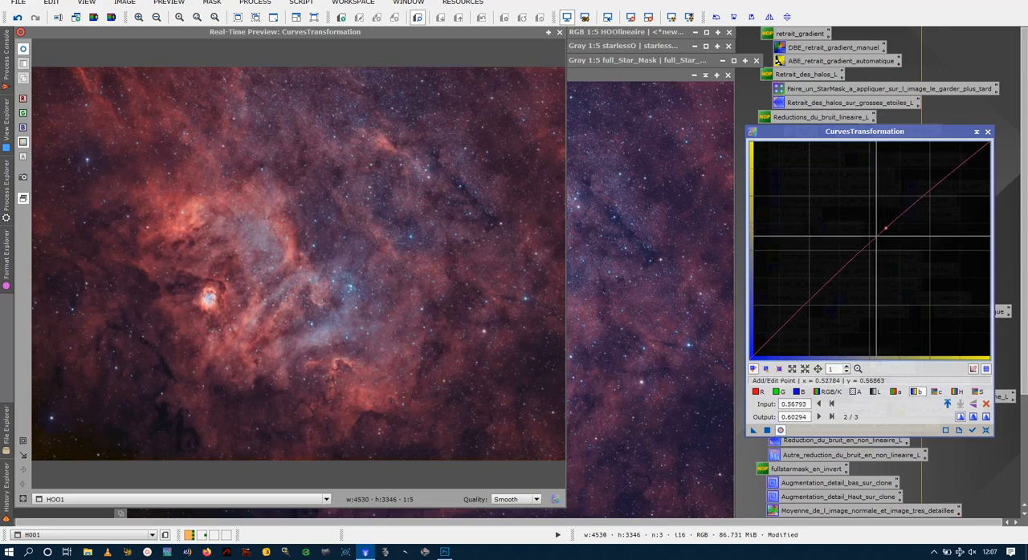
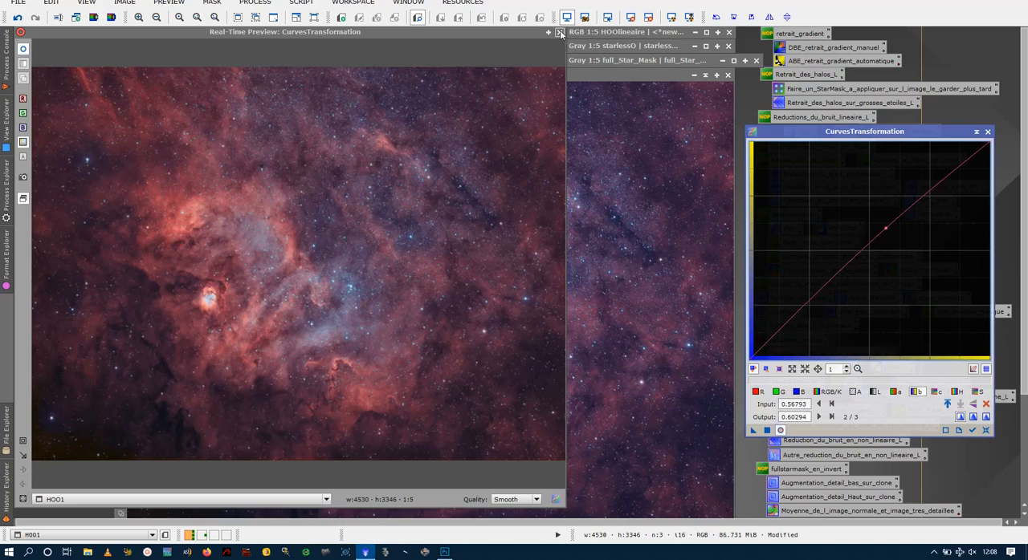
- Close the real-time preview and adjust the b curve point to output 0.60049 at input 0.56793
click(559, 32)
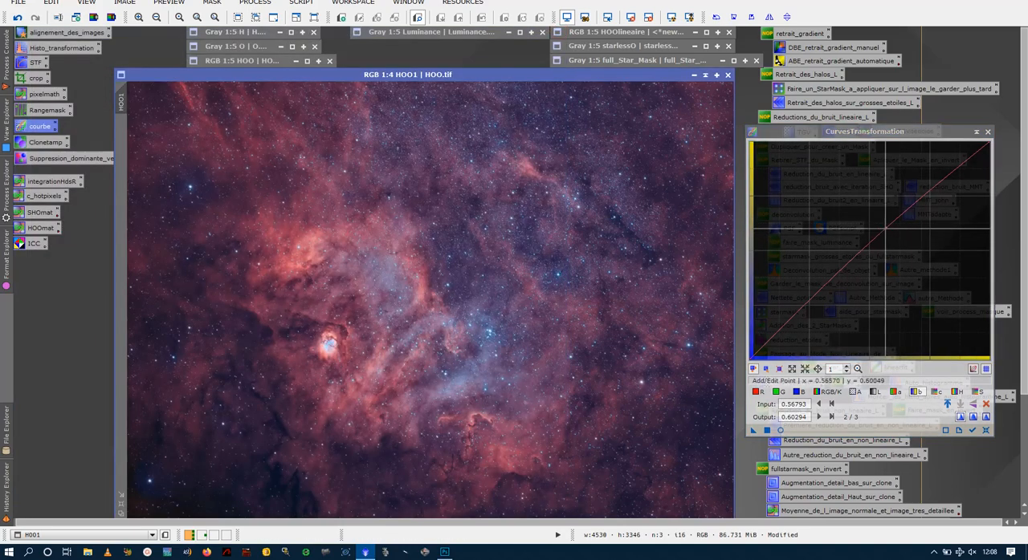
drag(885, 230, 885, 229)
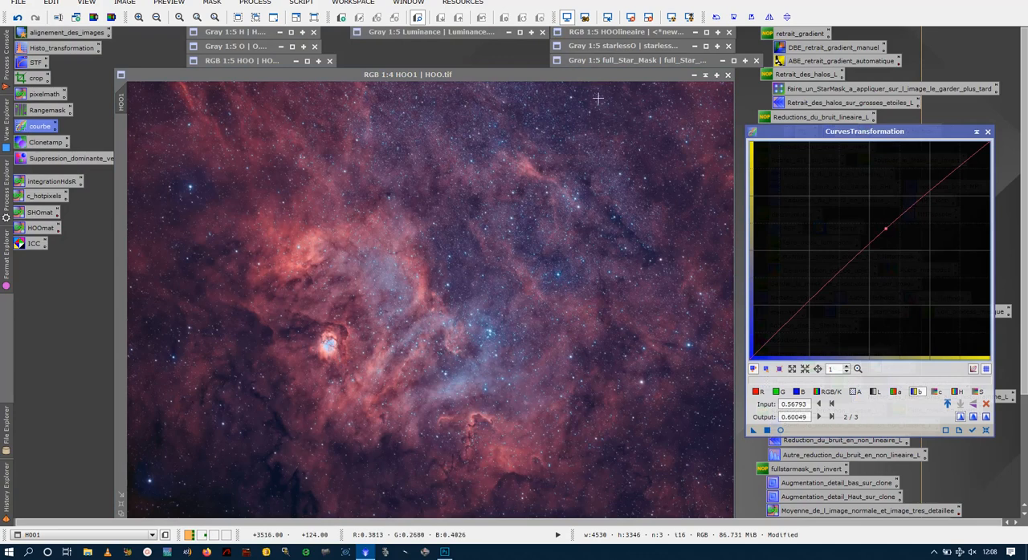
- Open starlessO, apply it as a mask to HOO1, invert the mask and hide its red overlay
double_click(608, 46)
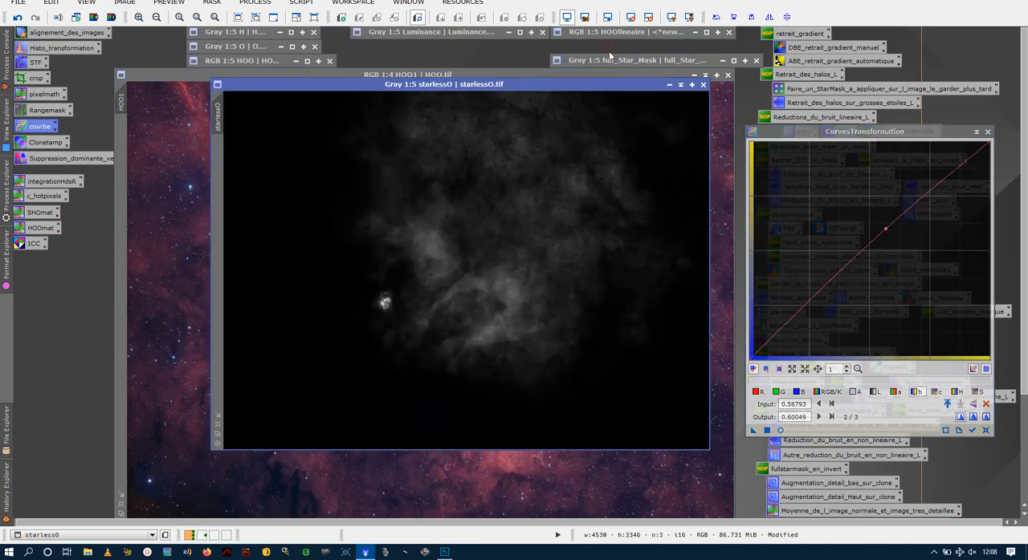
drag(95, 169, 122, 167)
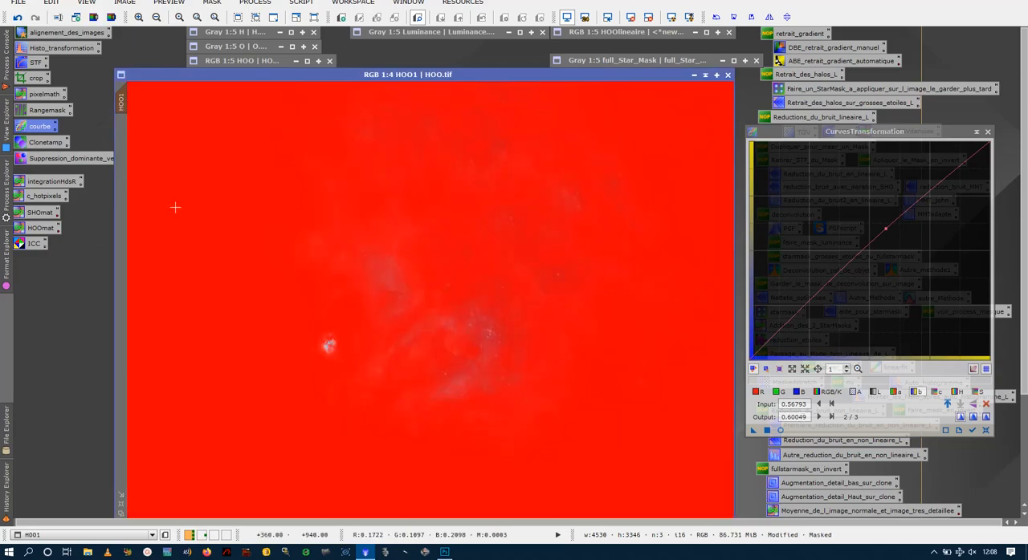
key(ctrl+i)
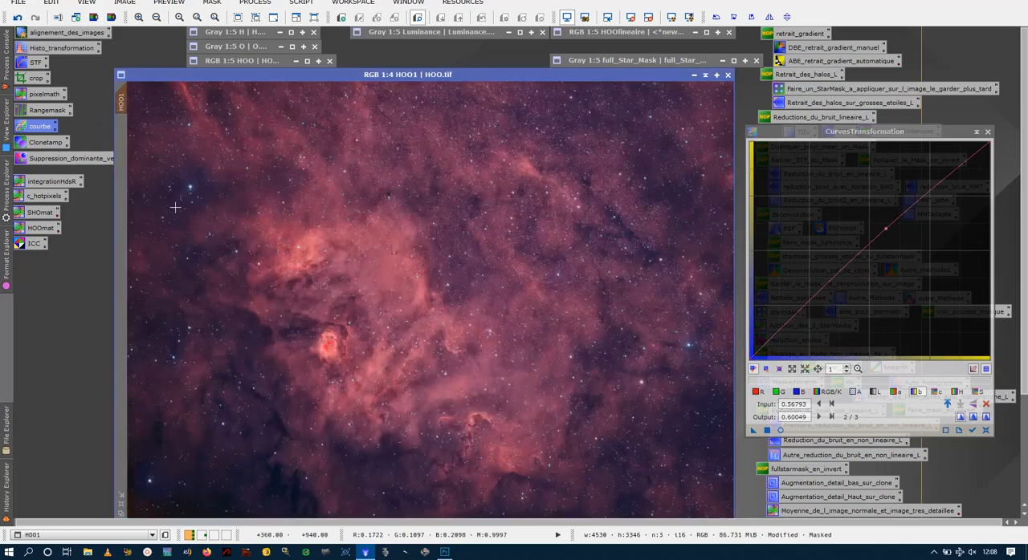
key(ctrl+k)
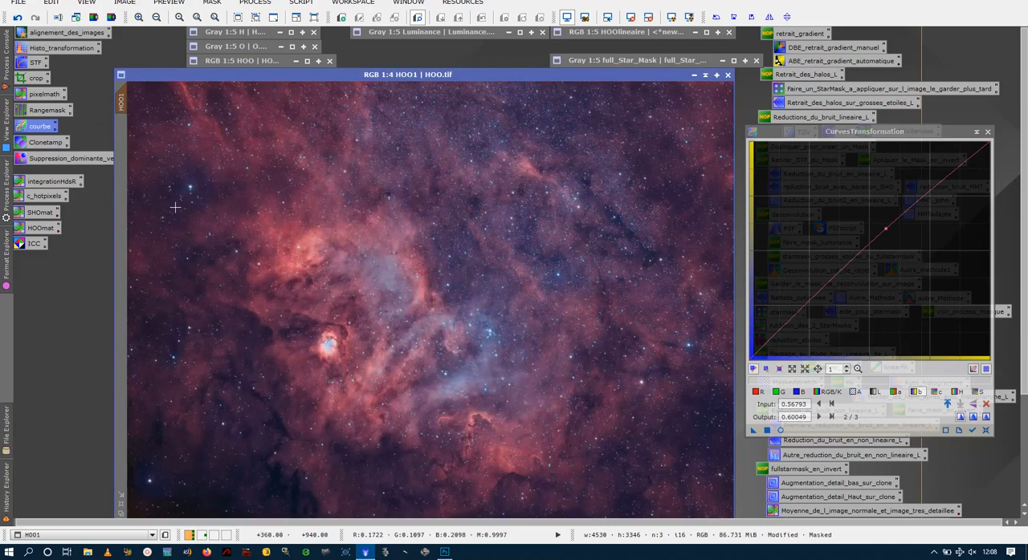
- Preview the b curve on masked HOO1, apply it, close CurvesTransformation, and compare before and after by undoing and redoing
click(780, 431)
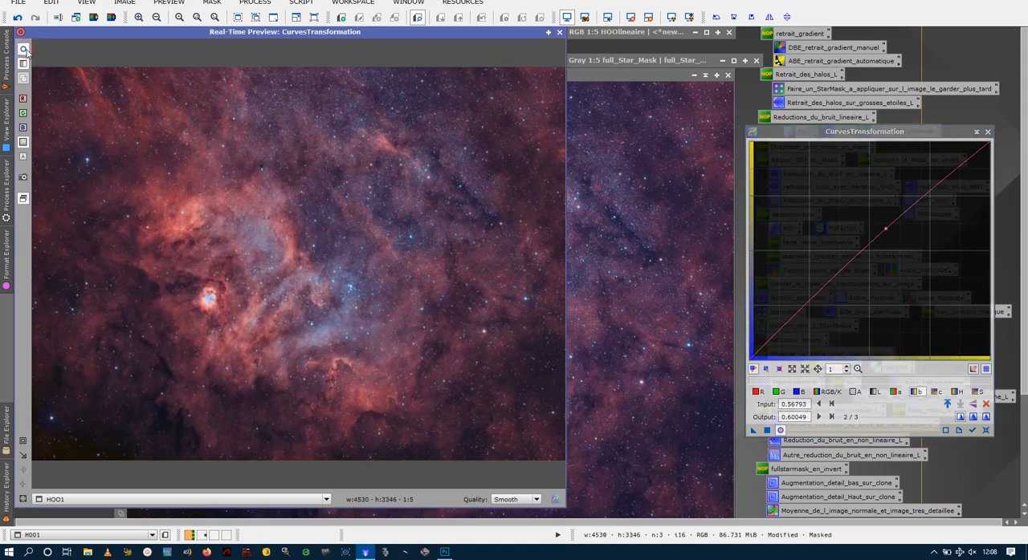
click(558, 33)
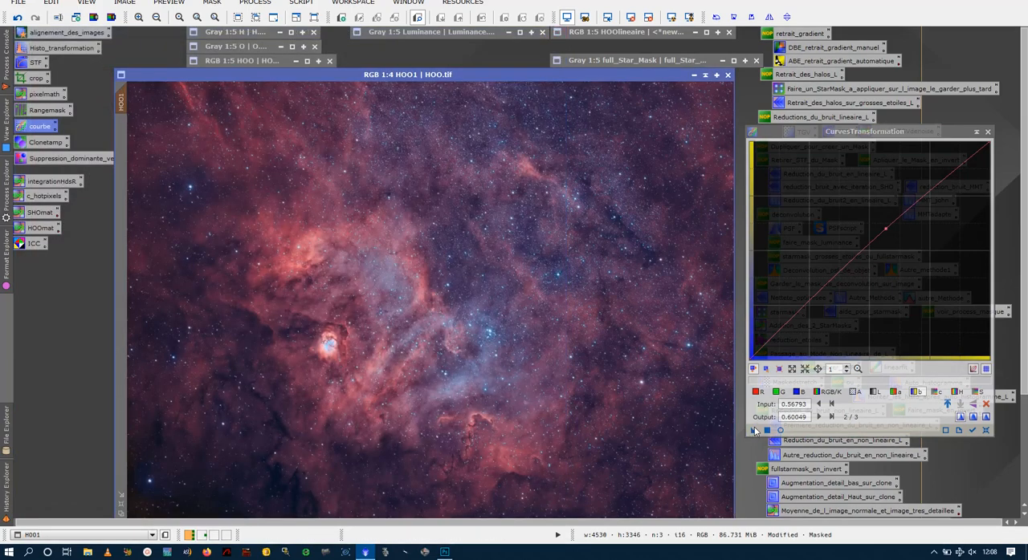
drag(755, 431, 488, 356)
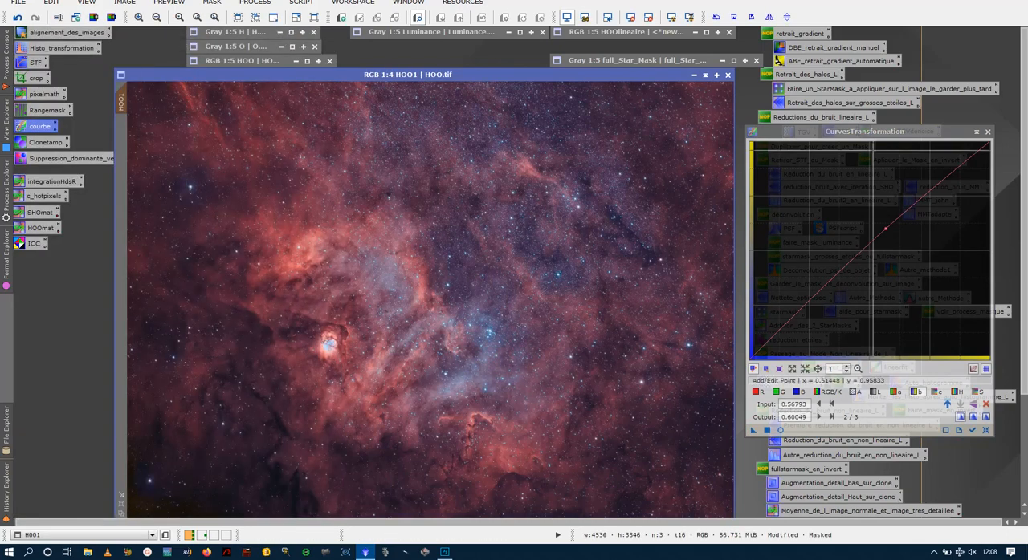
click(987, 133)
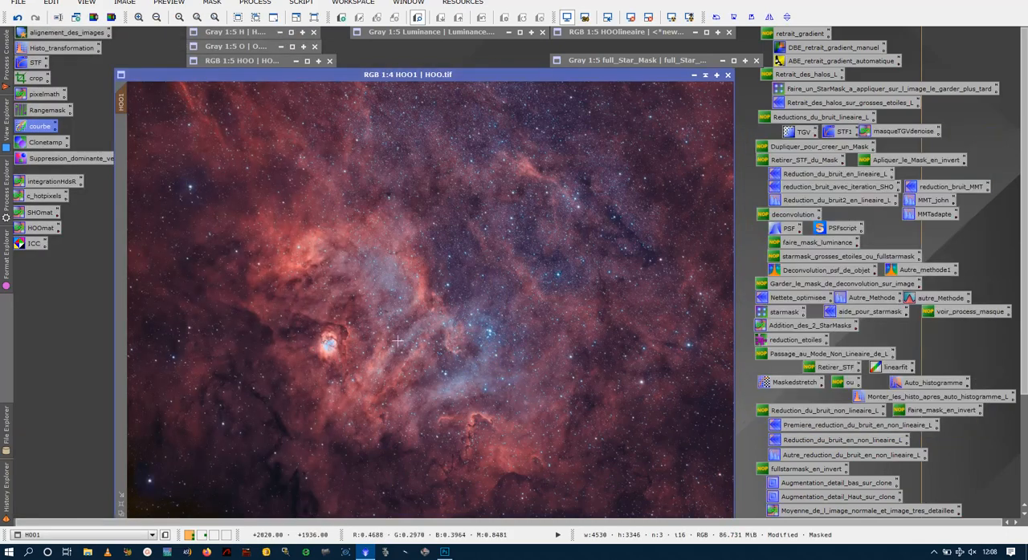
key(ctrl+z)
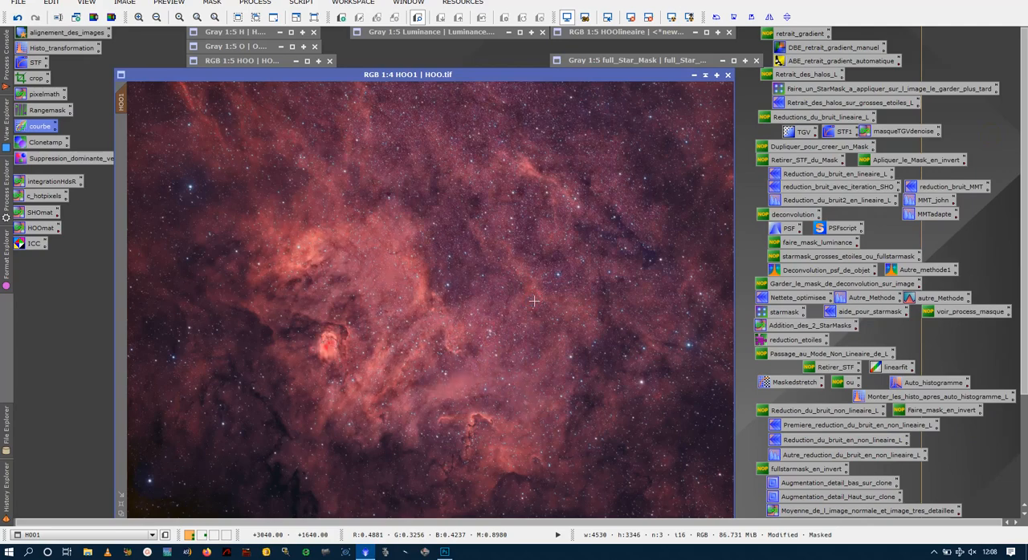
key(ctrl+y)
- Remove the starlessO mask from HOO1 and check the unmasked image
right_click(531, 301)
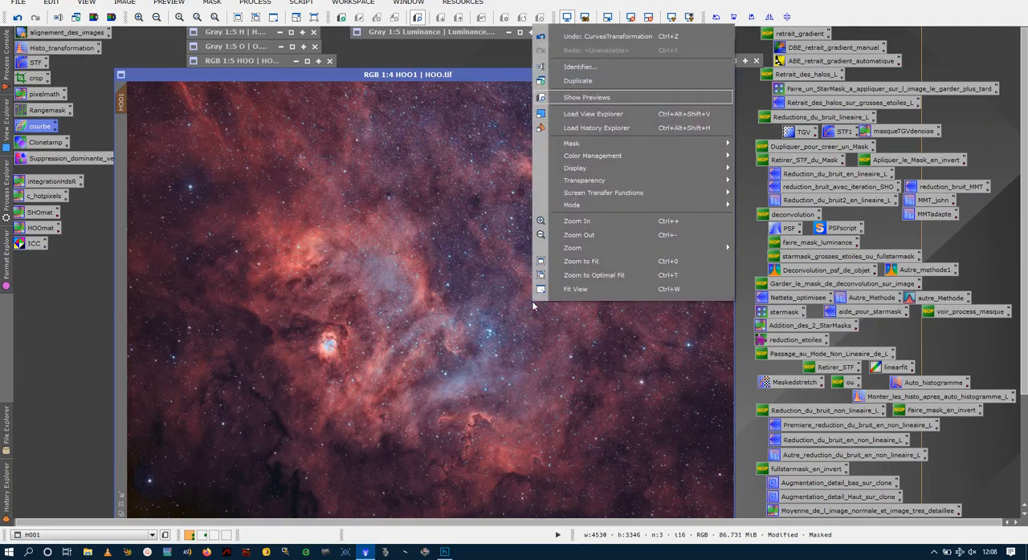
mouse_move(701, 143)
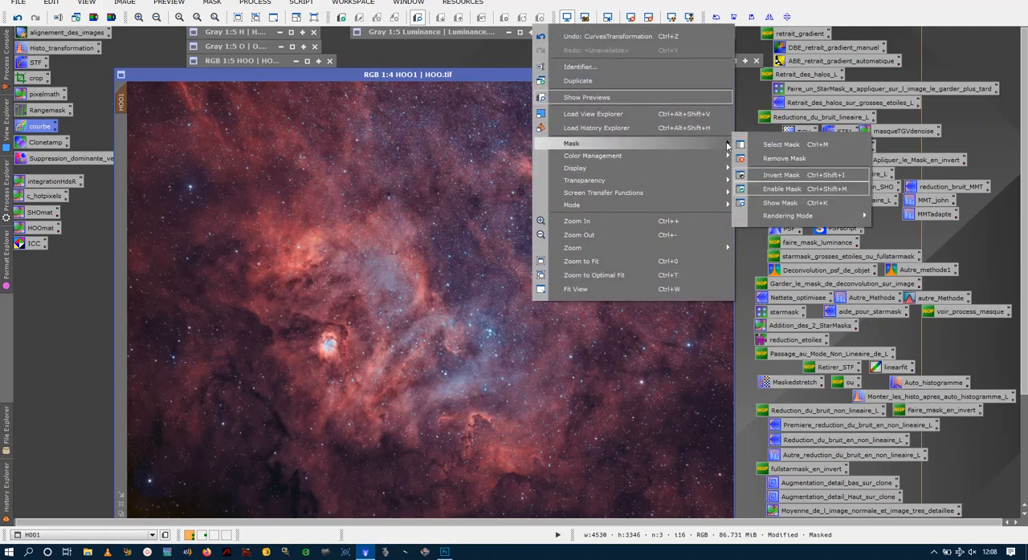
click(784, 159)
scroll(512, 249, up, 3)
scroll(512, 249, down, 3)
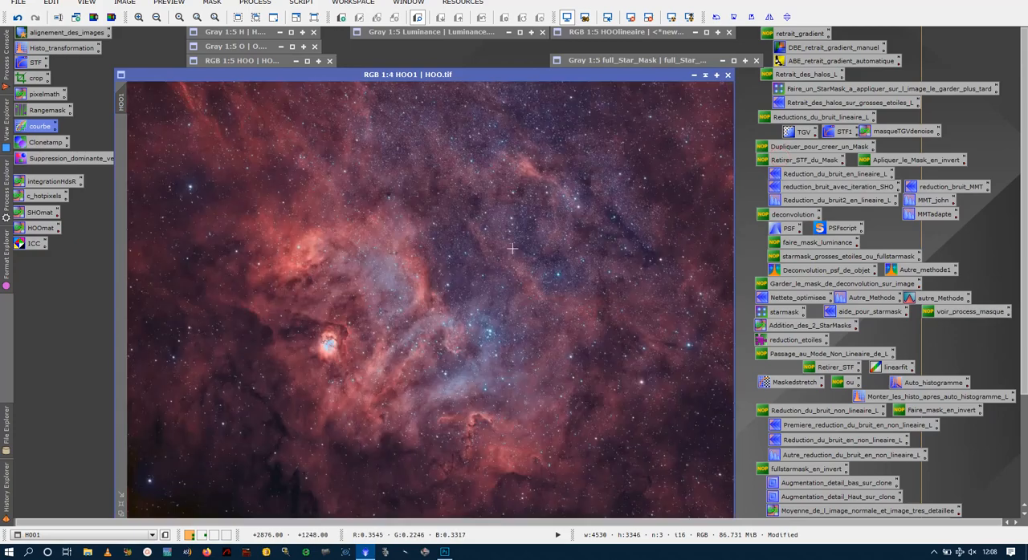
- Mirror HOO1 vertically and reposition its window in the workspace
click(787, 17)
drag(492, 77, 419, 51)
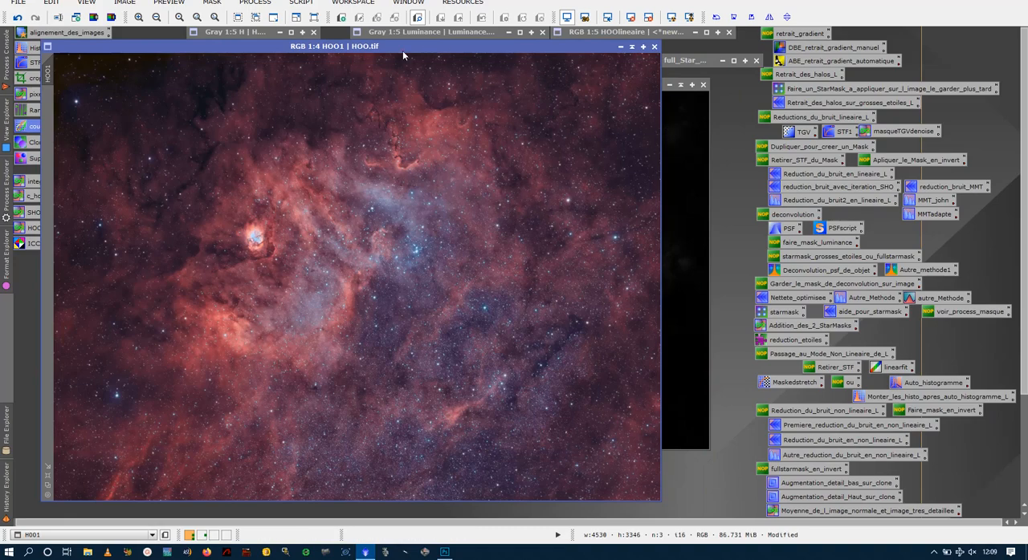
drag(406, 52, 480, 47)
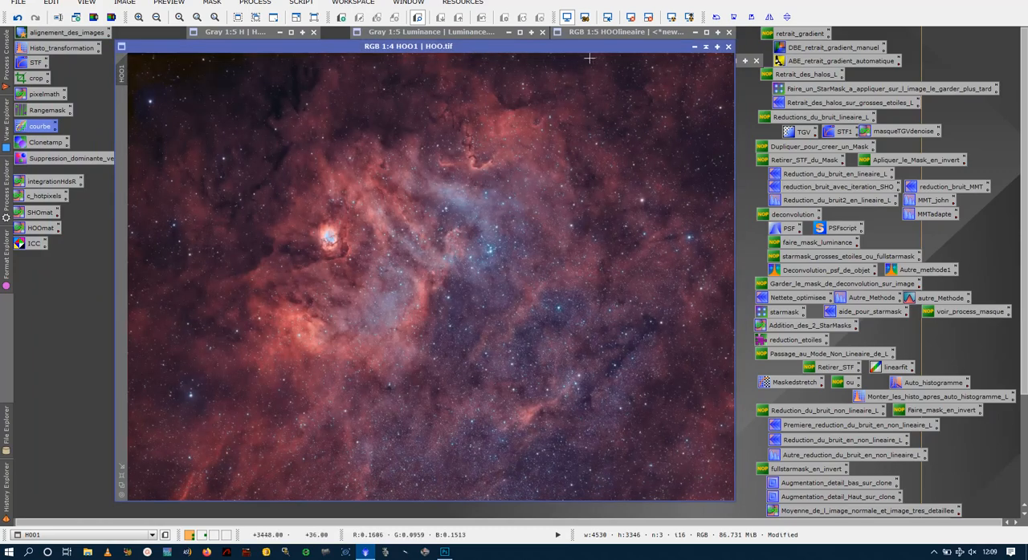
- Open the HOOlineaire image, then collapse HOO1 and park it above the full_Star_Mask window
double_click(659, 33)
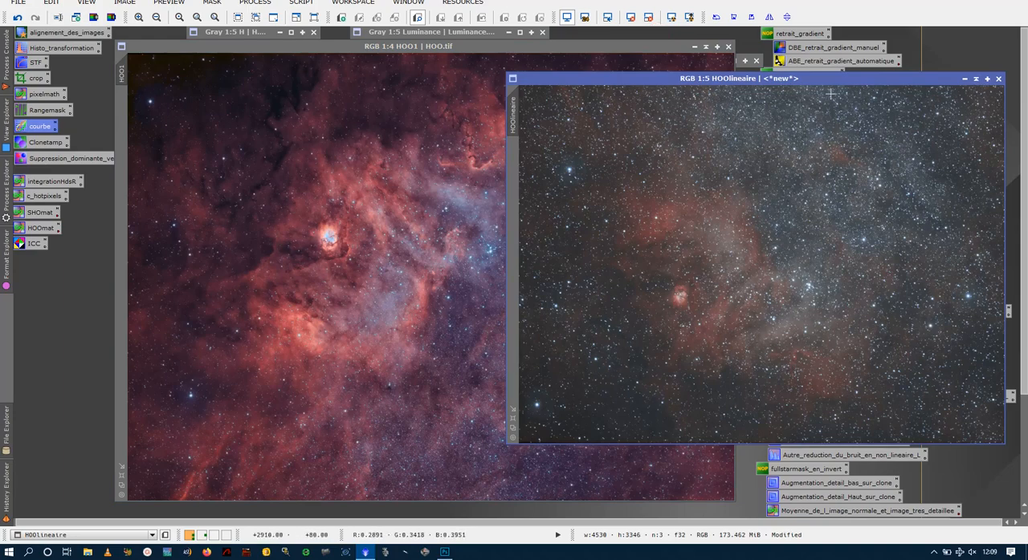
click(705, 47)
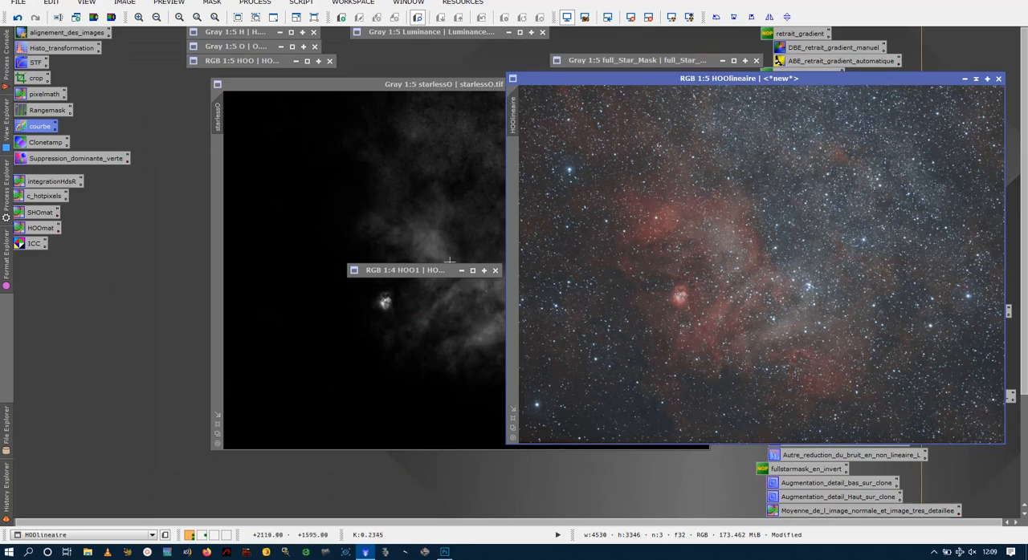
drag(431, 267, 639, 40)
- Run the HOOmat PixelMath process to generate a new HOO image, compare it side by side with HOOlineaire, and close it
double_click(40, 228)
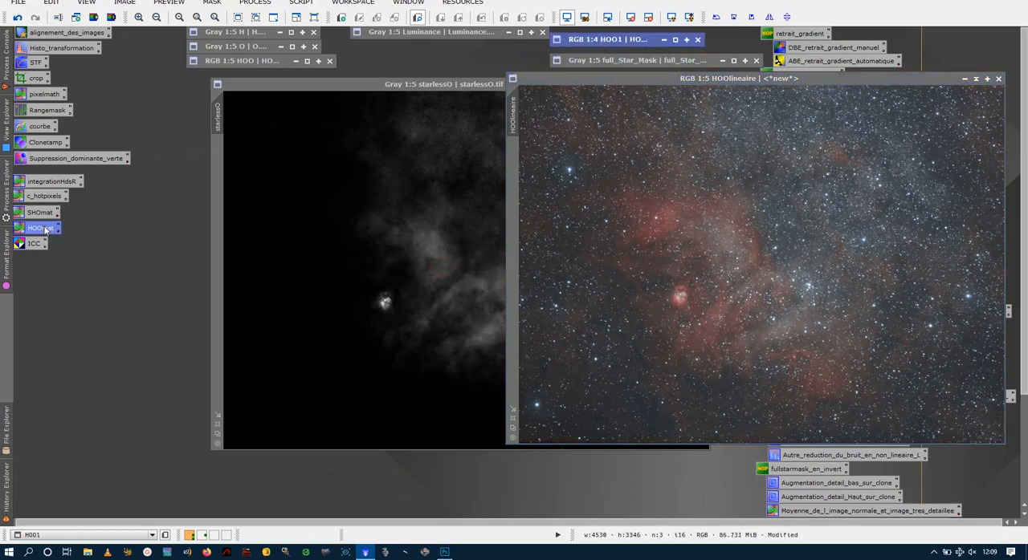
click(523, 373)
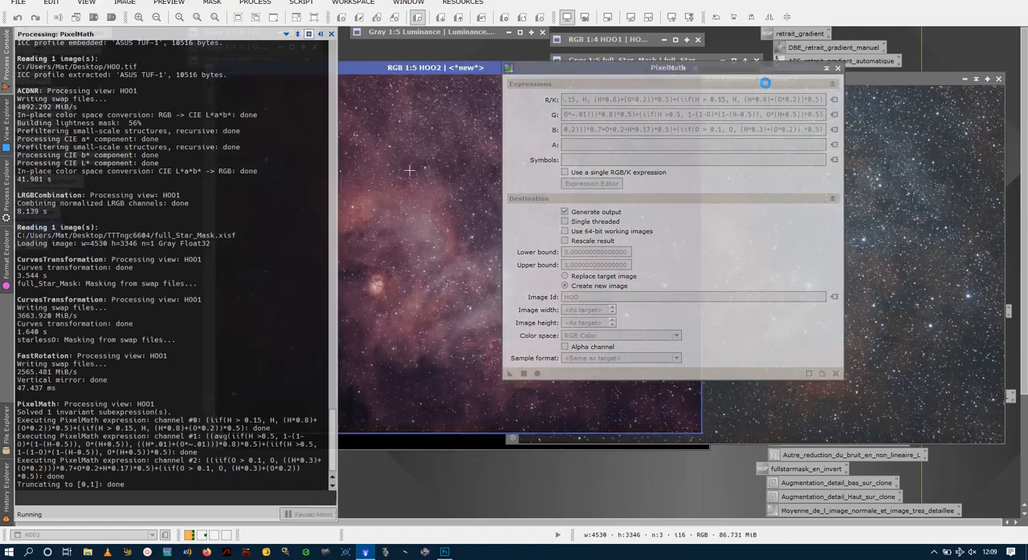
click(836, 69)
drag(595, 67, 398, 77)
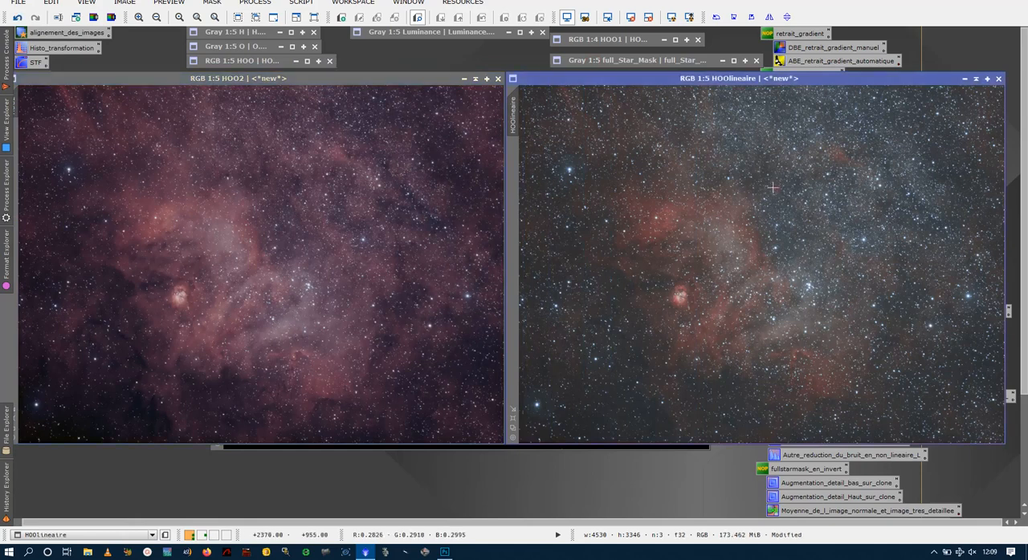
click(710, 230)
click(498, 78)
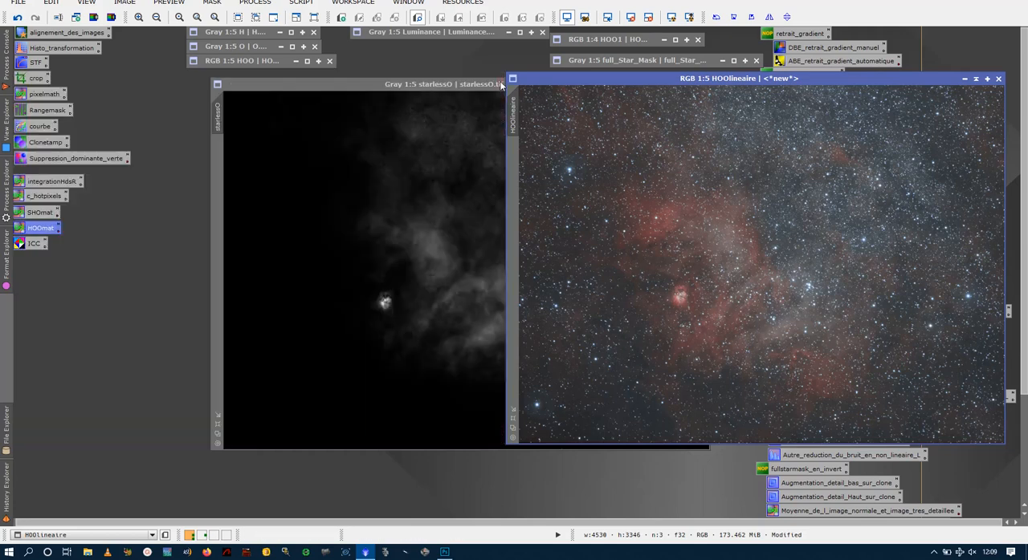
- Reposition the HOOlineaire window and close the image without saving it
drag(992, 75, 810, 82)
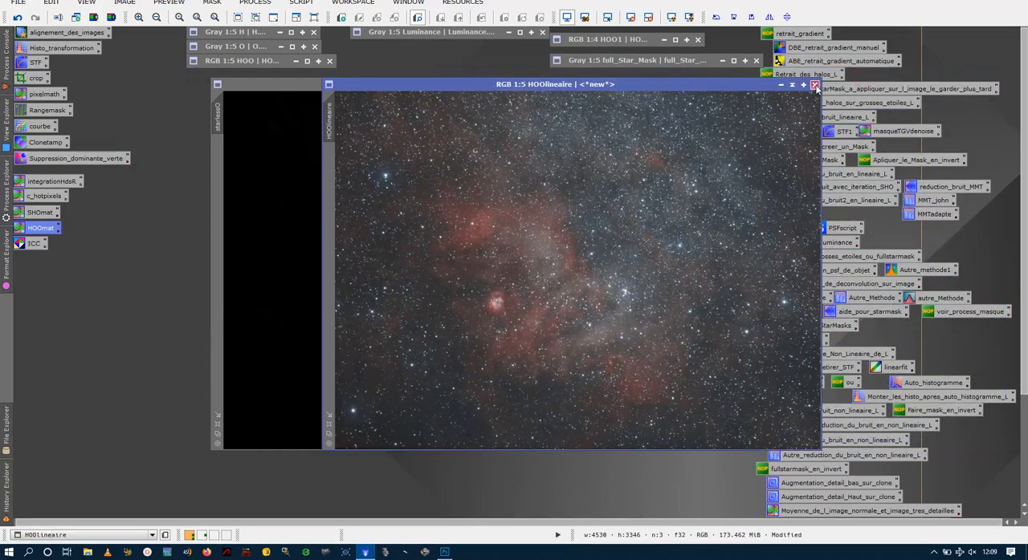
click(815, 85)
click(488, 294)
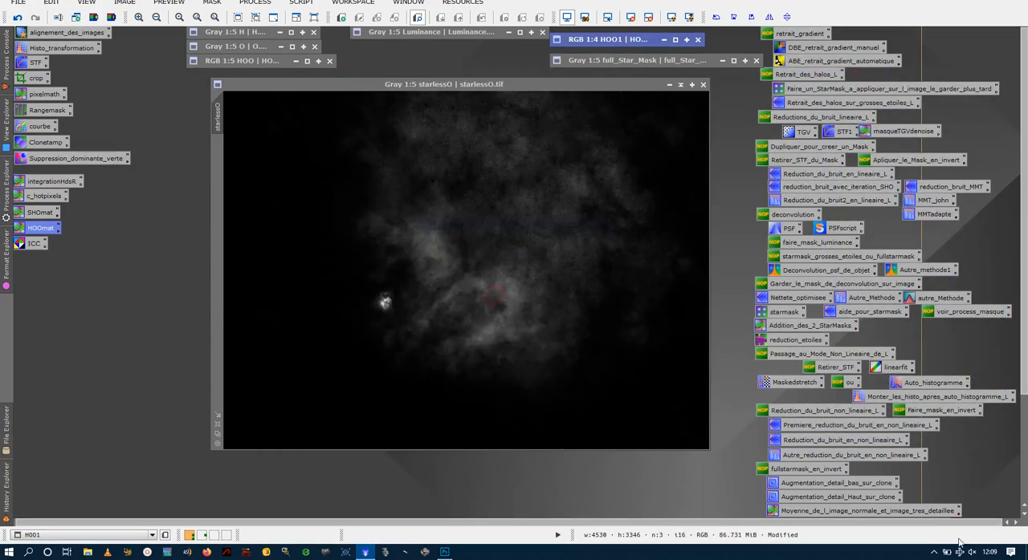
click(933, 552)
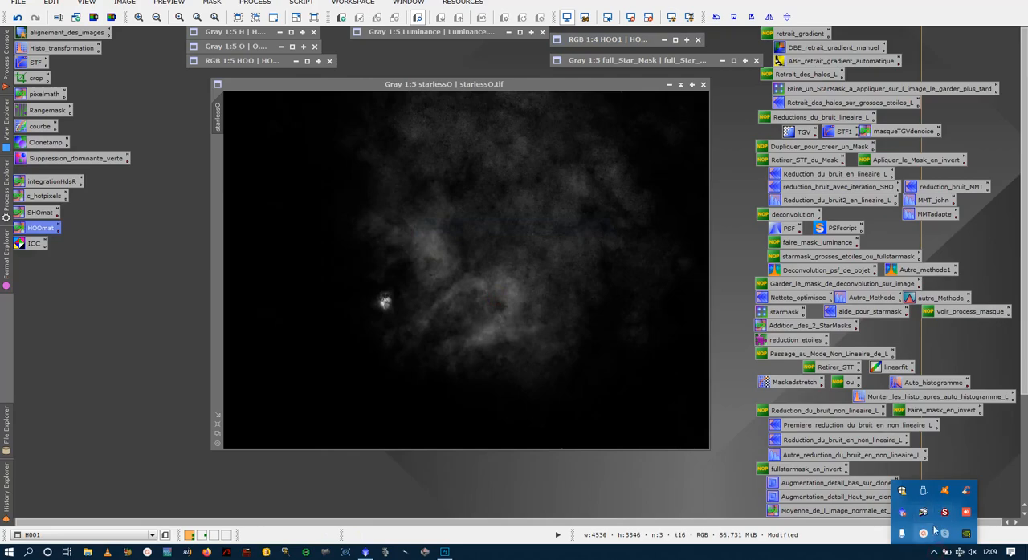